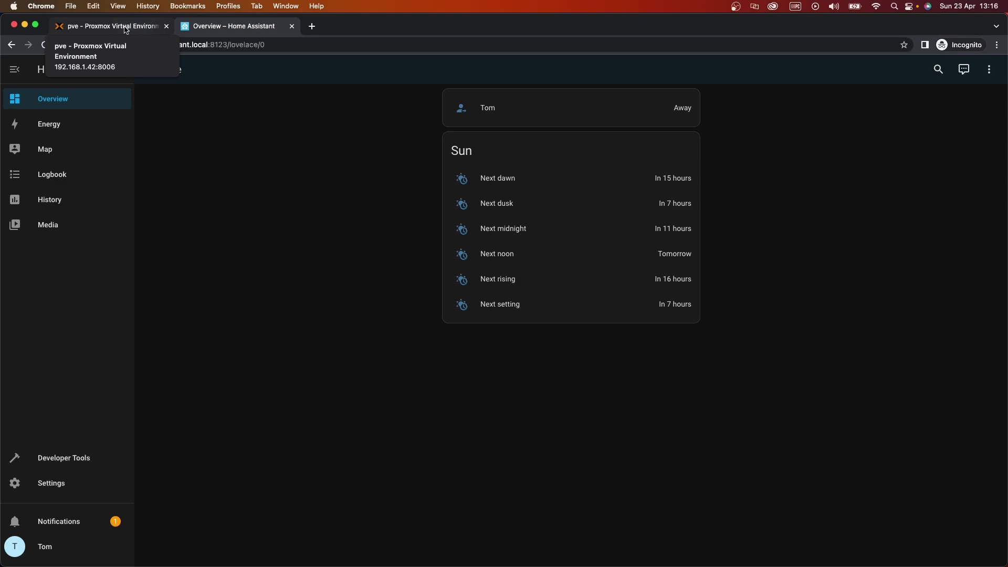
In Proxmox, open the Hardware view of VM 100 (haos9.5) on the pve node
{"action": "left_click", "coordinate": [92, 32]}
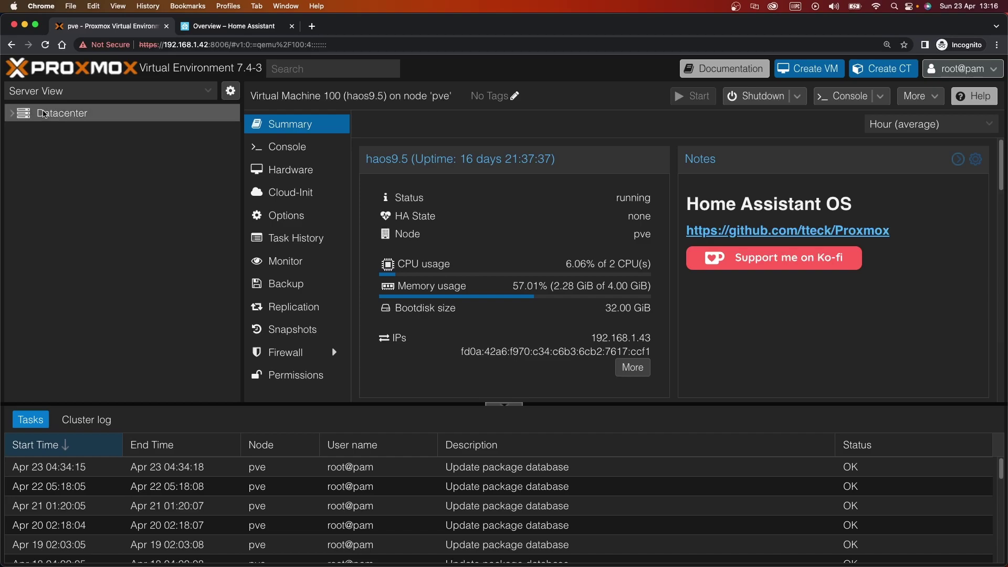
{"action": "left_click", "coordinate": [24, 131]}
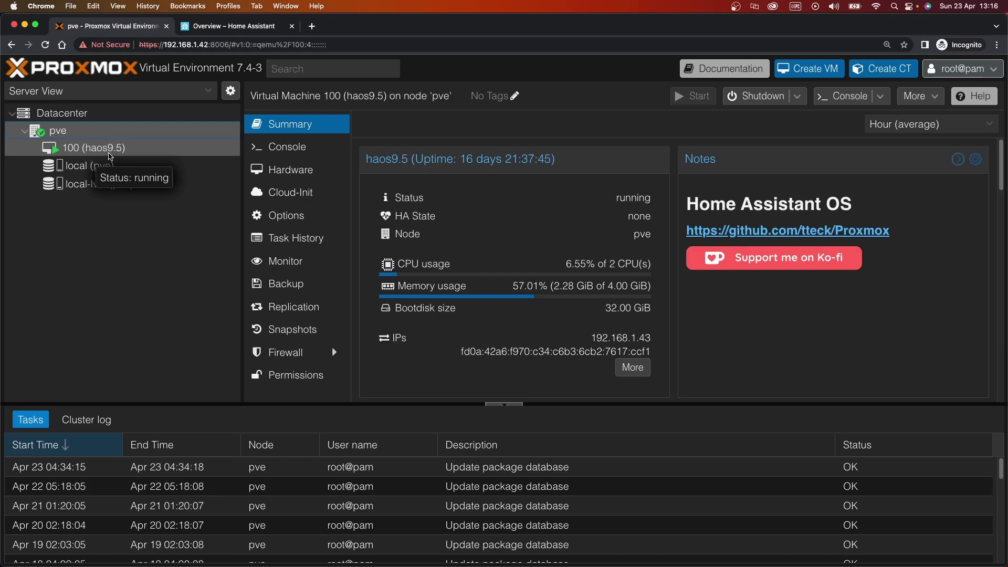
{"action": "left_click", "coordinate": [134, 152]}
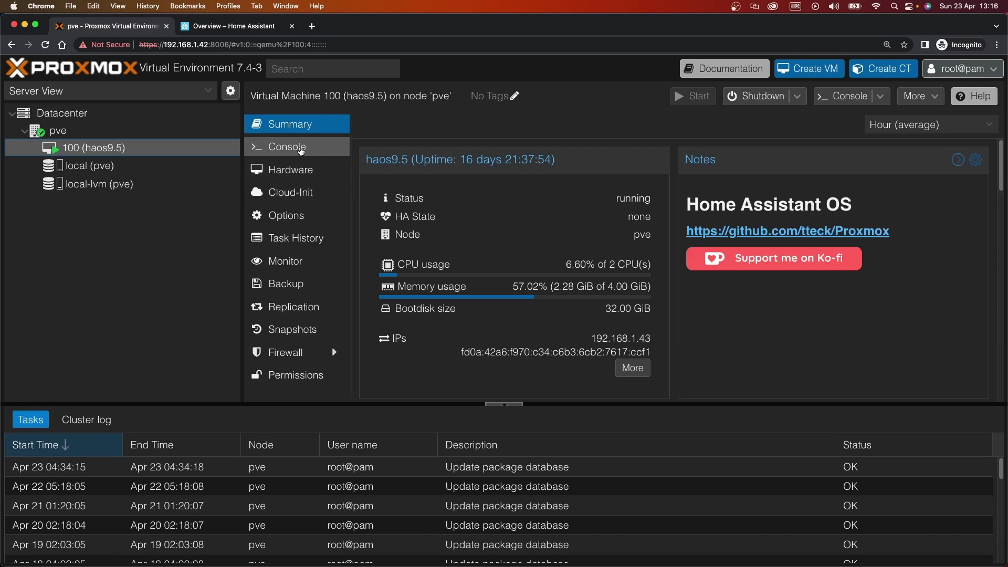
{"action": "left_click", "coordinate": [302, 176]}
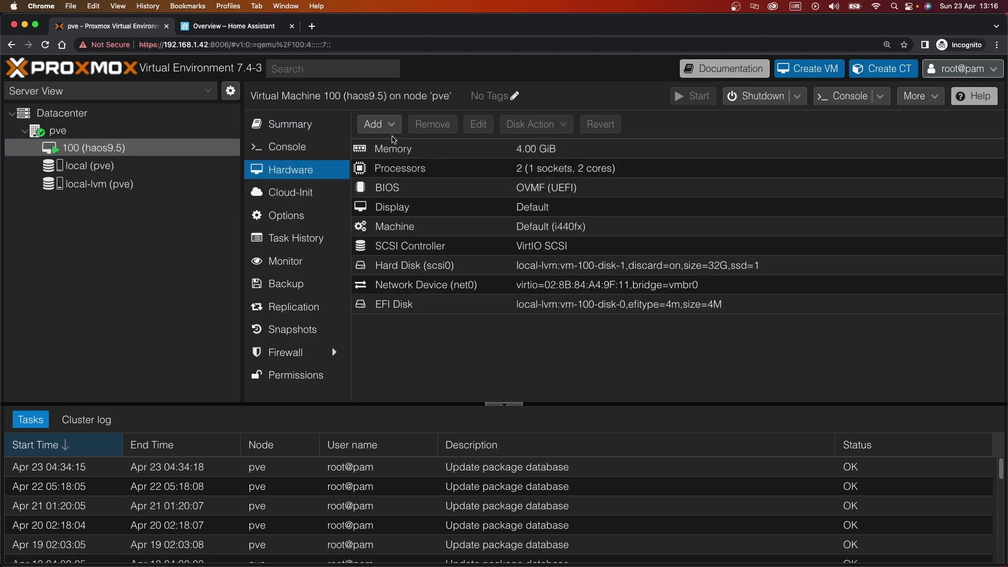
Add the TI CC2531 USB CDC dongle (0451:16a8) as a USB device by vendor/device ID
{"action": "left_click", "coordinate": [388, 126]}
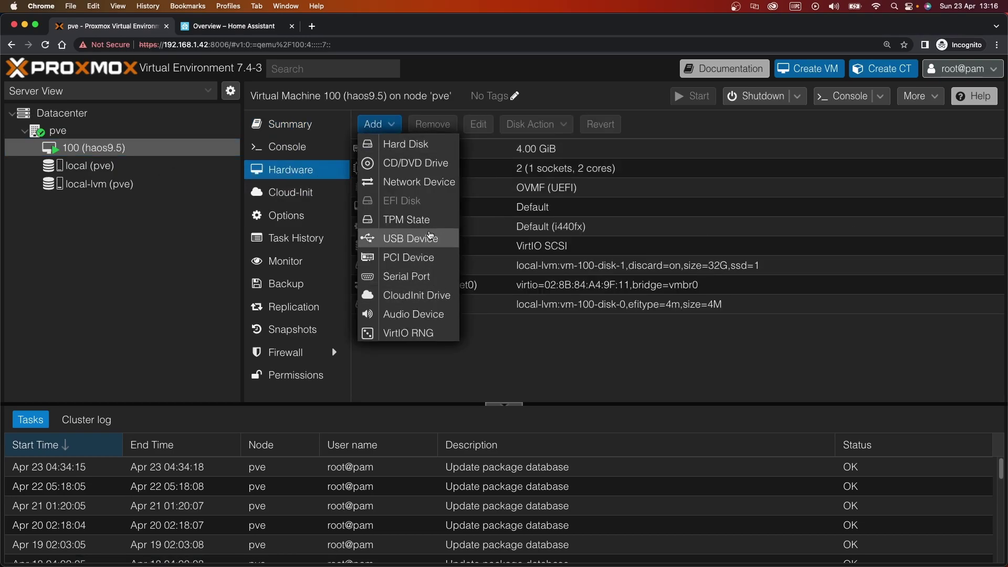
{"action": "left_click", "coordinate": [429, 237]}
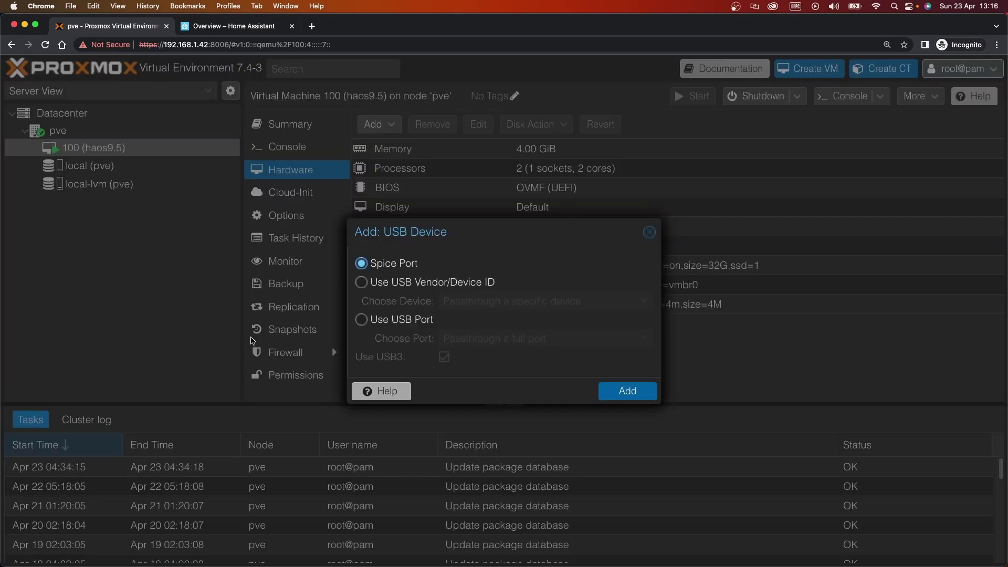
{"action": "left_click", "coordinate": [377, 284]}
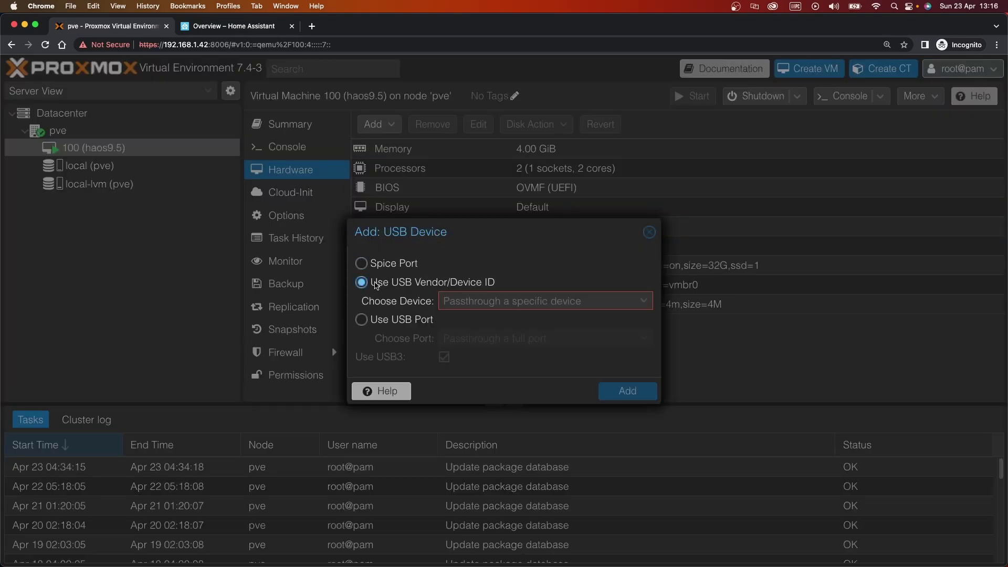
{"action": "mouse_move", "coordinate": [516, 297]}
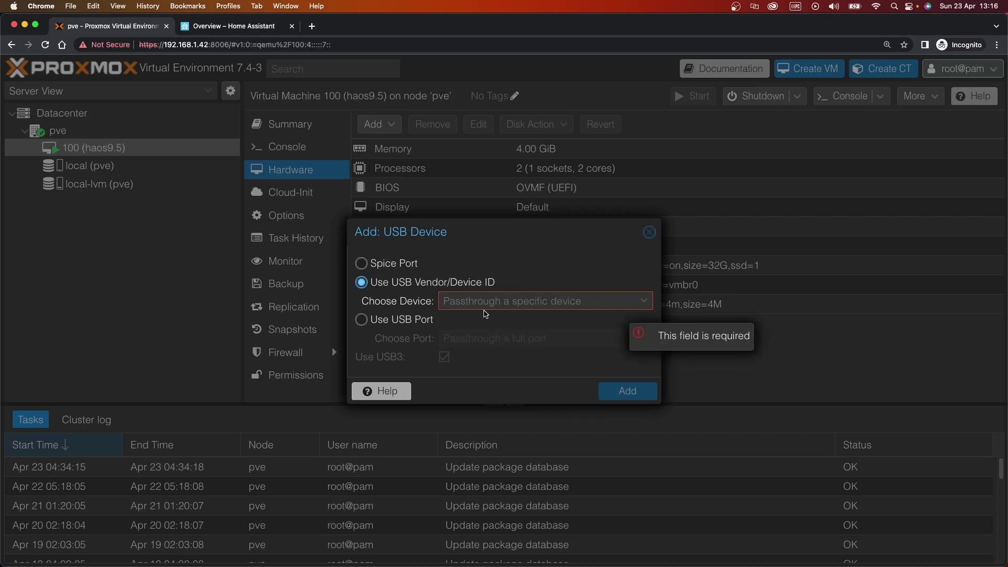
{"action": "left_click", "coordinate": [644, 299]}
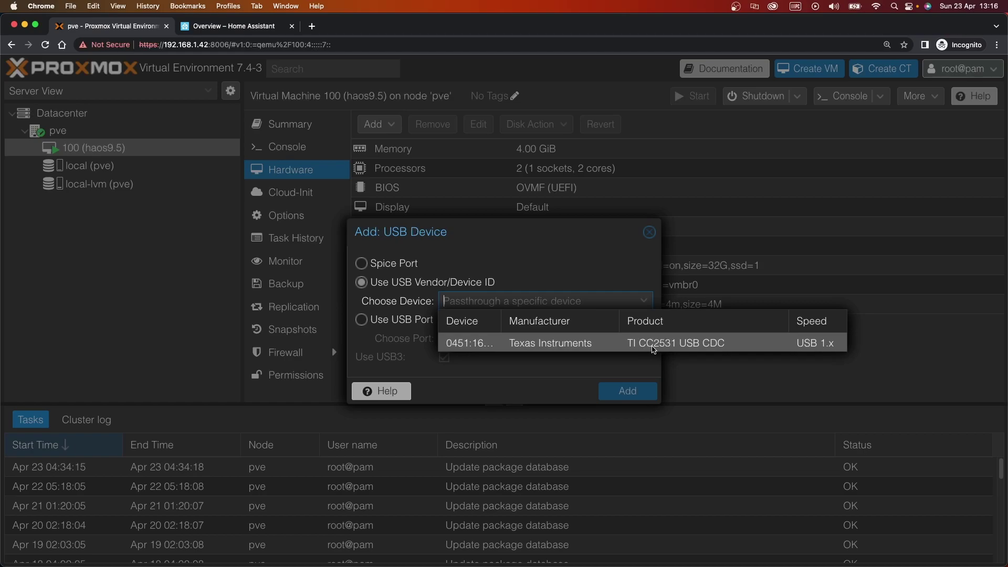
{"action": "left_click", "coordinate": [719, 345]}
{"action": "left_click", "coordinate": [630, 393]}
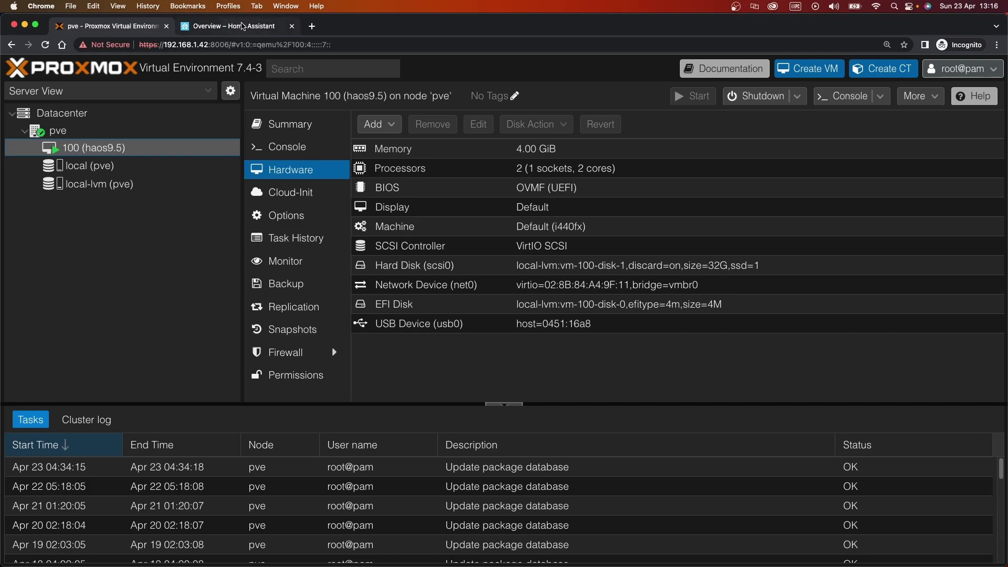
In Home Assistant, open Settings > System > Hardware and show all hardware
{"action": "left_click", "coordinate": [245, 28]}
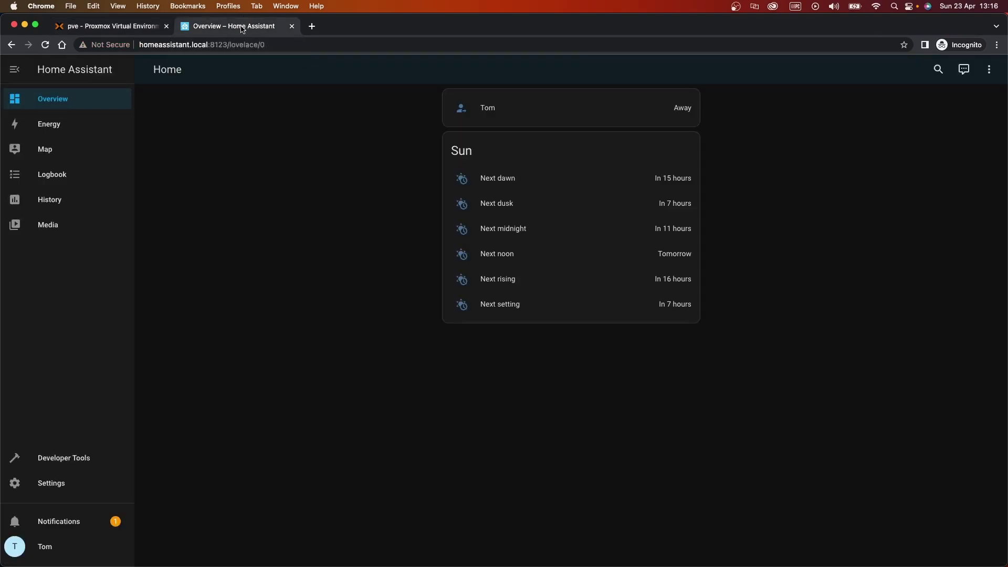
{"action": "left_click", "coordinate": [57, 486]}
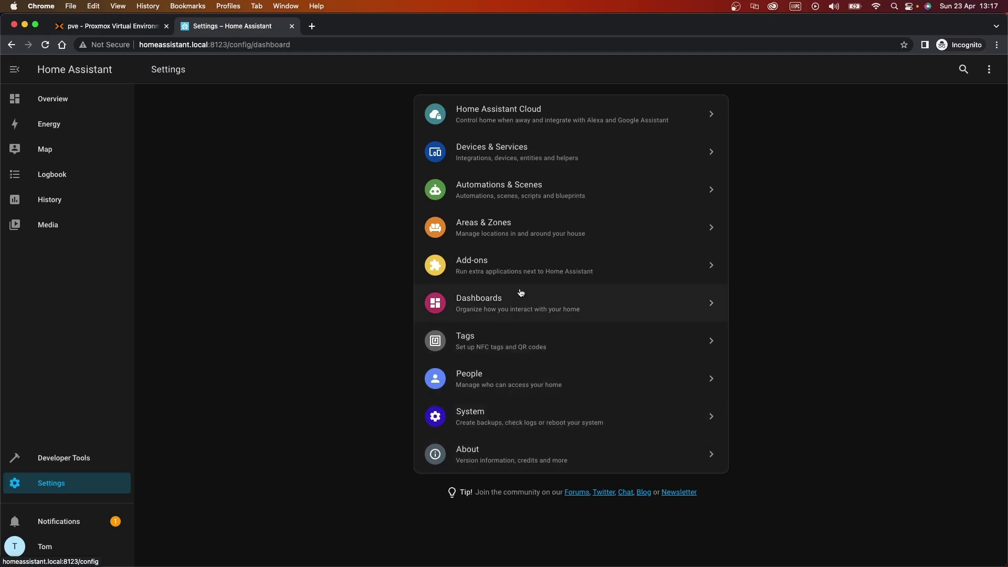
{"action": "left_click", "coordinate": [538, 413]}
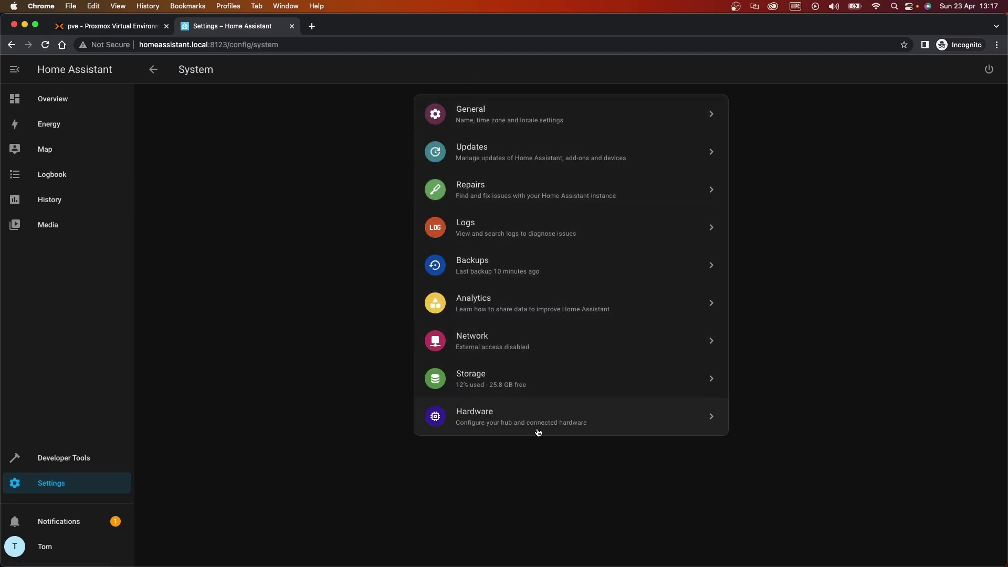
{"action": "left_click", "coordinate": [550, 423]}
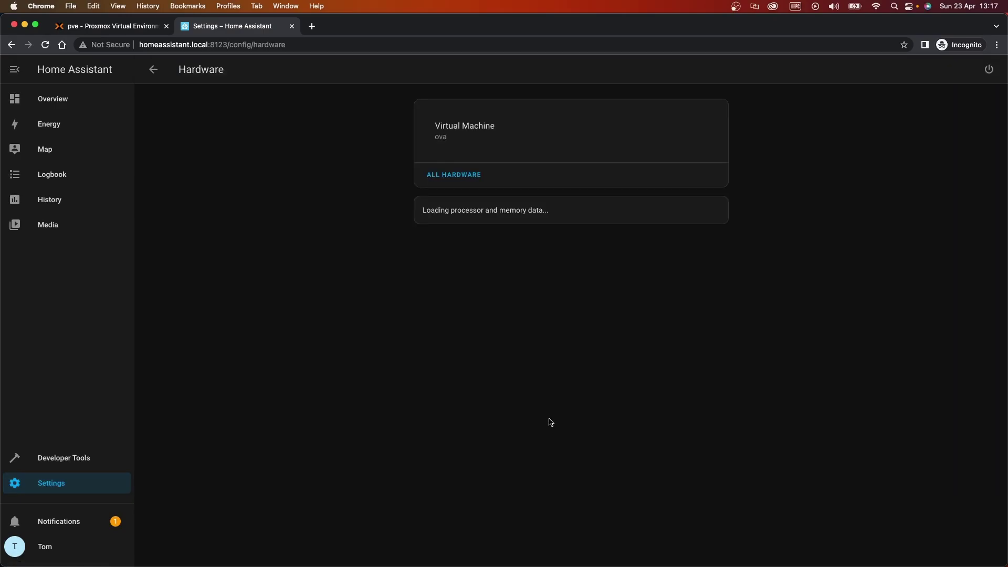
{"action": "left_click", "coordinate": [458, 176]}
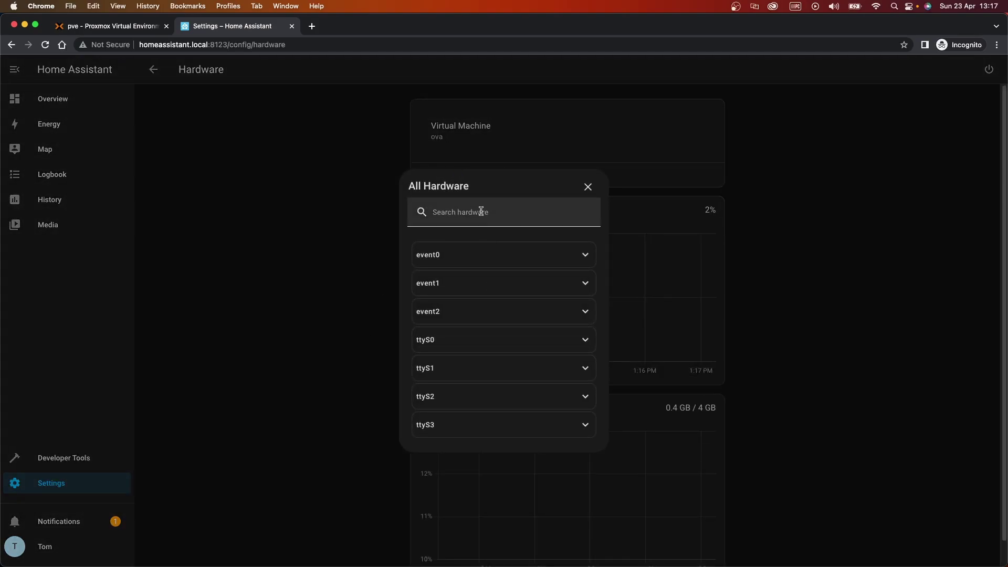
Expand the ttyS0–ttyS3 serial device details to check them, then collapse them again
{"action": "left_click", "coordinate": [475, 340]}
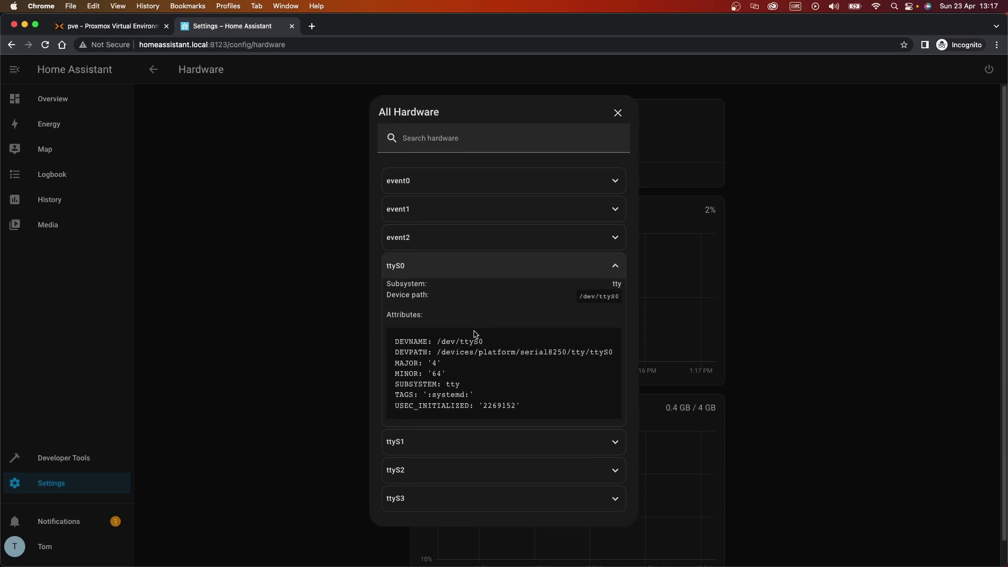
{"action": "left_click", "coordinate": [464, 441]}
{"action": "scroll", "coordinate": [510, 417], "scroll_direction": "down", "scroll_amount": 2}
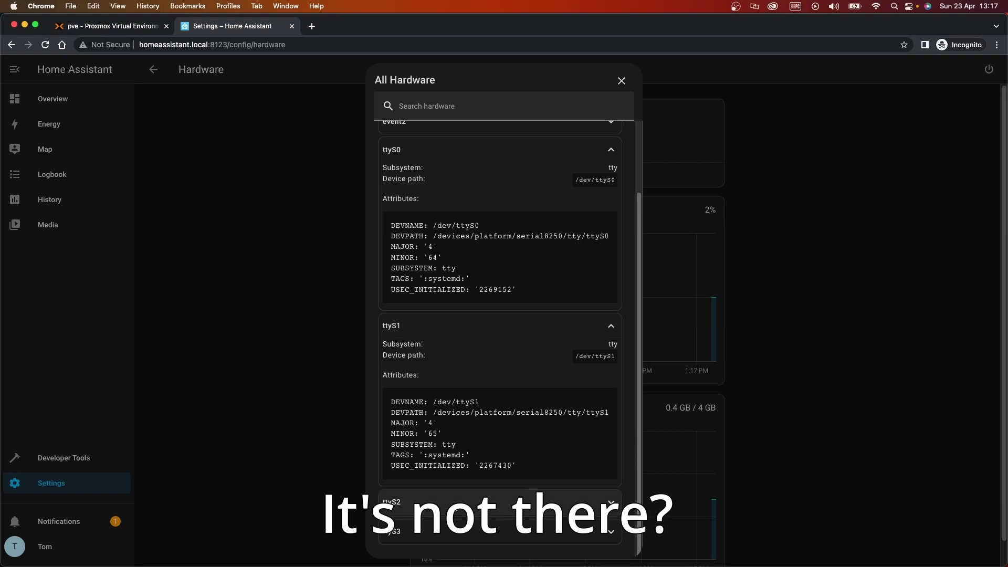
{"action": "left_click", "coordinate": [465, 505]}
{"action": "left_click", "coordinate": [525, 531]}
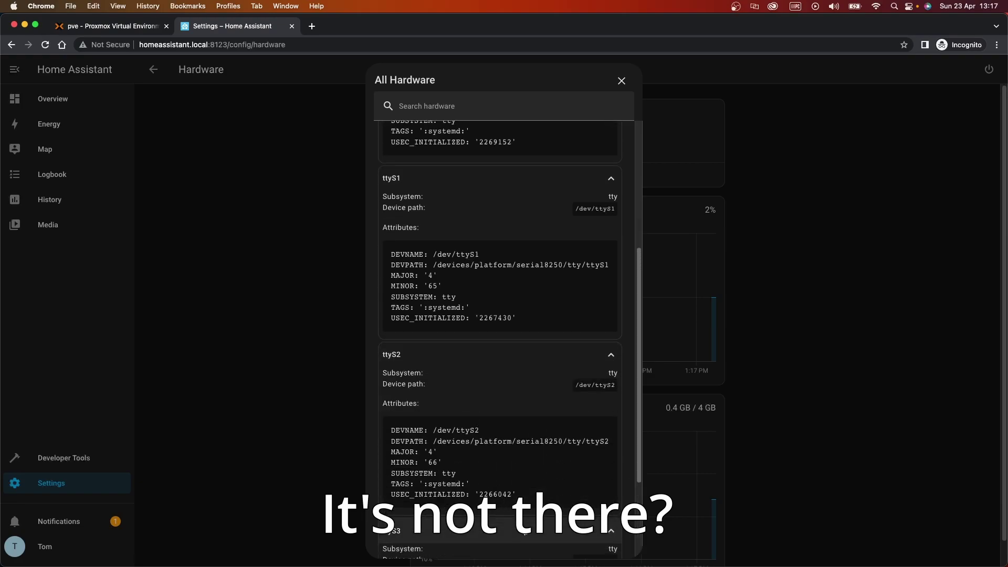
{"action": "left_click_drag", "start_coordinate": [511, 470], "coordinate": [638, 469]}
{"action": "scroll", "coordinate": [509, 297], "scroll_direction": "up", "scroll_amount": 2}
{"action": "scroll", "coordinate": [511, 303], "scroll_direction": "up", "scroll_amount": 5}
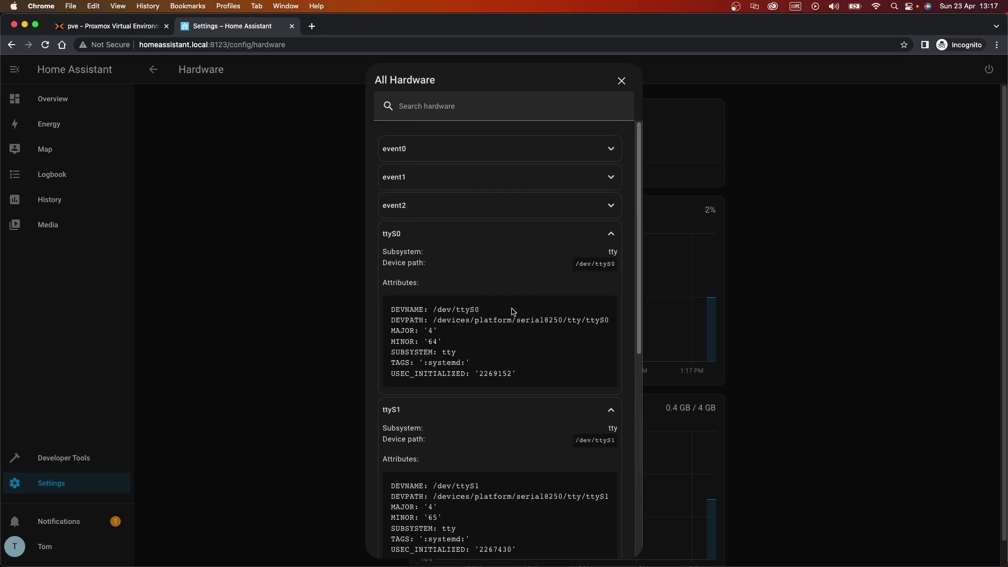
{"action": "left_click", "coordinate": [492, 237]}
{"action": "left_click", "coordinate": [488, 269]}
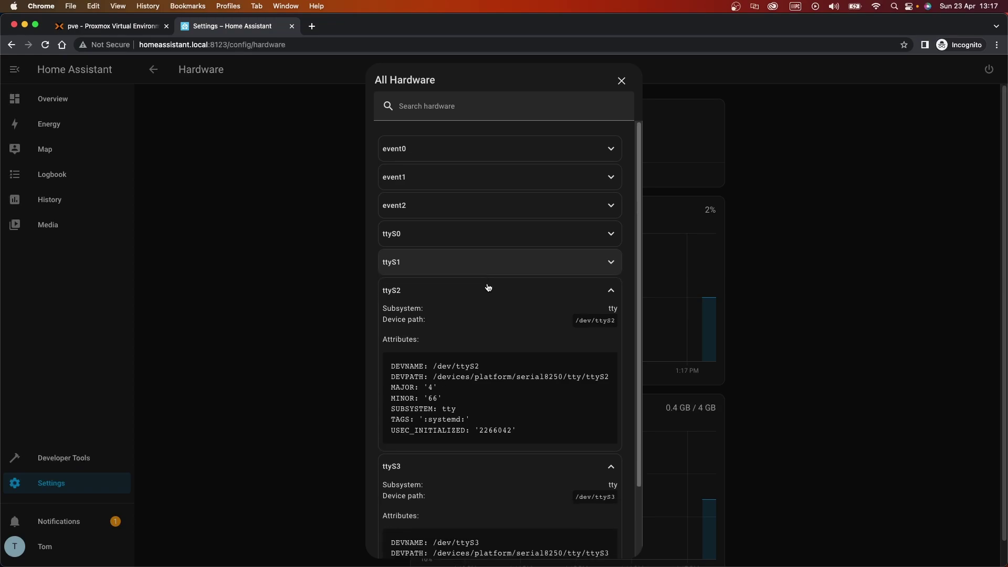
{"action": "left_click", "coordinate": [489, 288]}
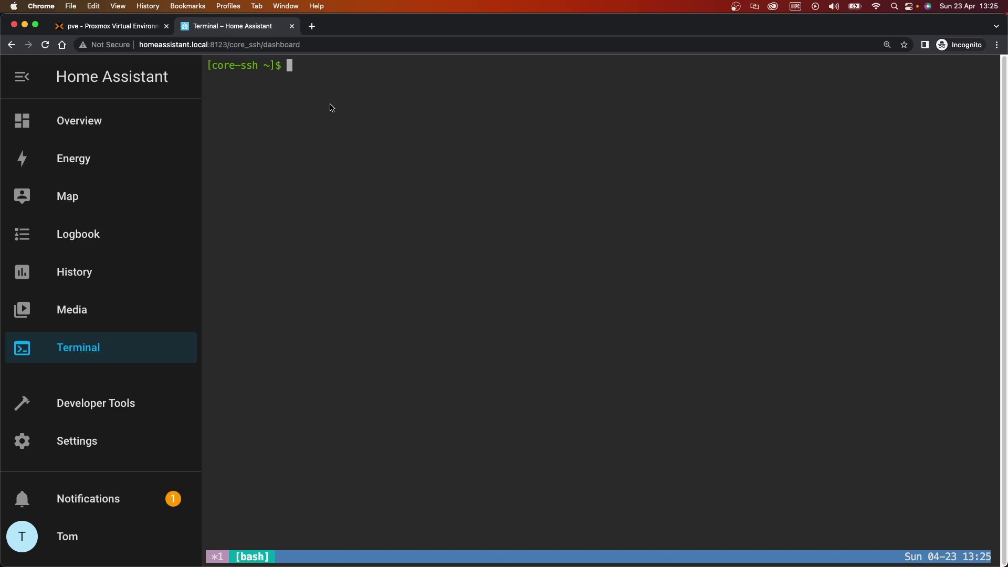
Run lsusb in the Terminal and select the dongle's ID 0451:16a8
{"action": "type", "text": "lsusb"}
{"action": "key", "text": "Return"}
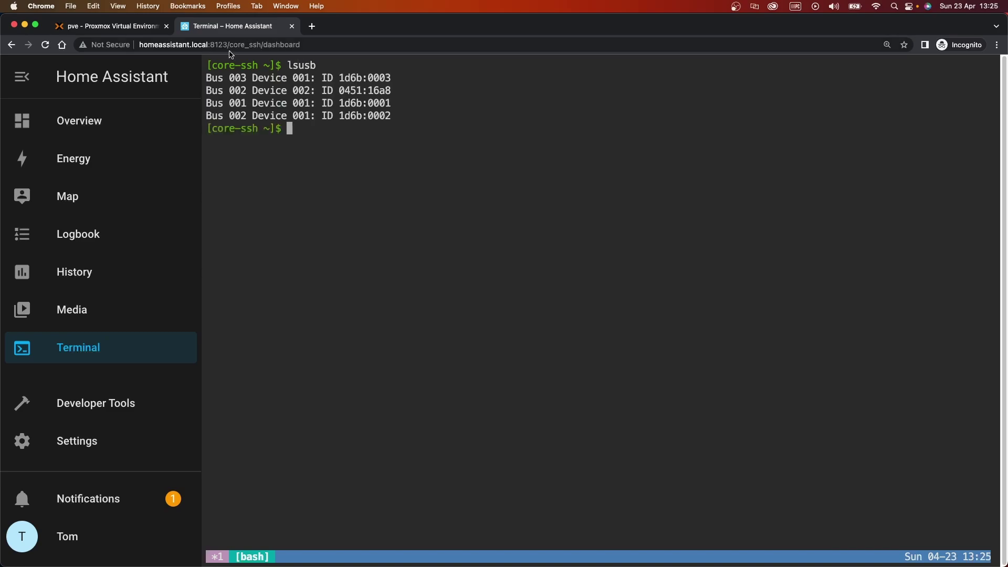
{"action": "double_click", "coordinate": [341, 93]}
{"action": "left_click_drag", "start_coordinate": [340, 94], "coordinate": [361, 93]}
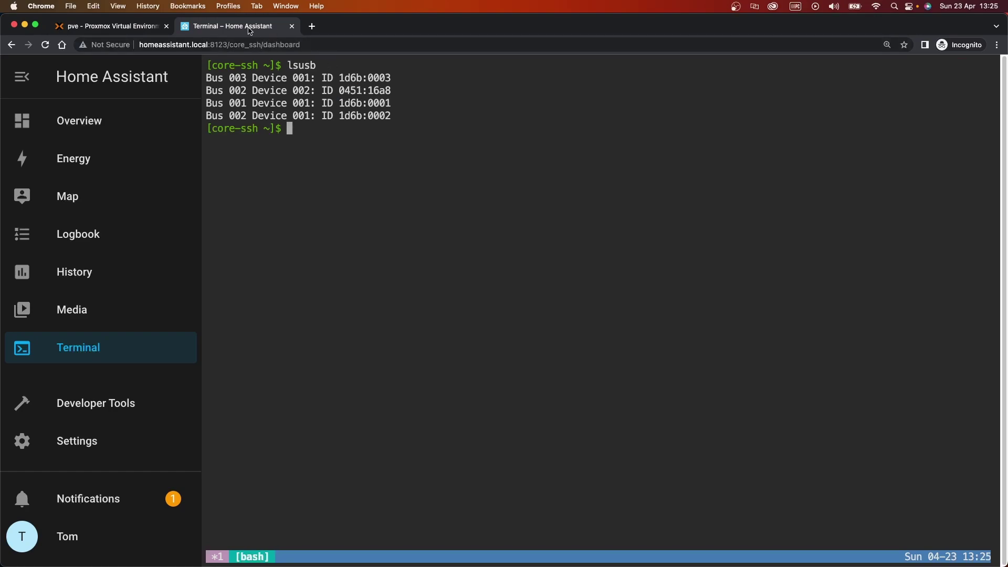
Compare the ID with the VM's USB entry in Proxmox, then select product ID 16a8
{"action": "left_click", "coordinate": [119, 29]}
{"action": "left_click", "coordinate": [286, 171]}
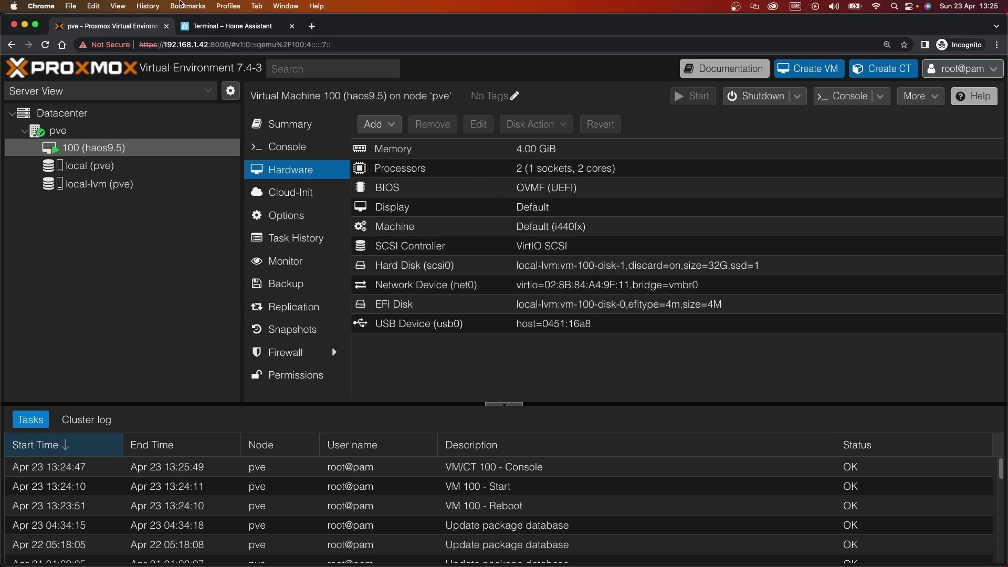
{"action": "left_click", "coordinate": [237, 27]}
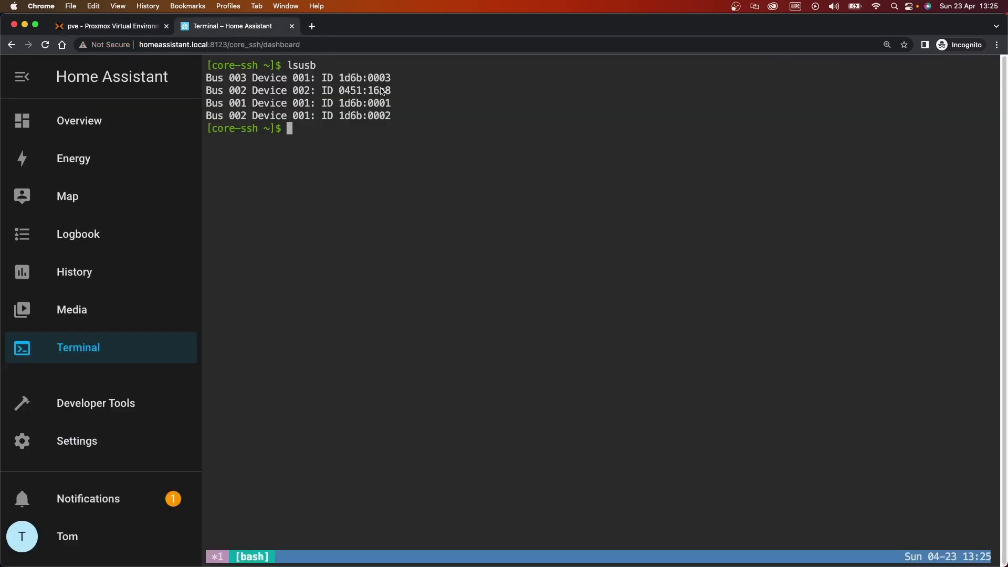
{"action": "left_click_drag", "start_coordinate": [398, 90], "coordinate": [368, 90]}
Go to Settings > Add-ons > Add-on Store and search for 'mqtt'
{"action": "left_click", "coordinate": [108, 445]}
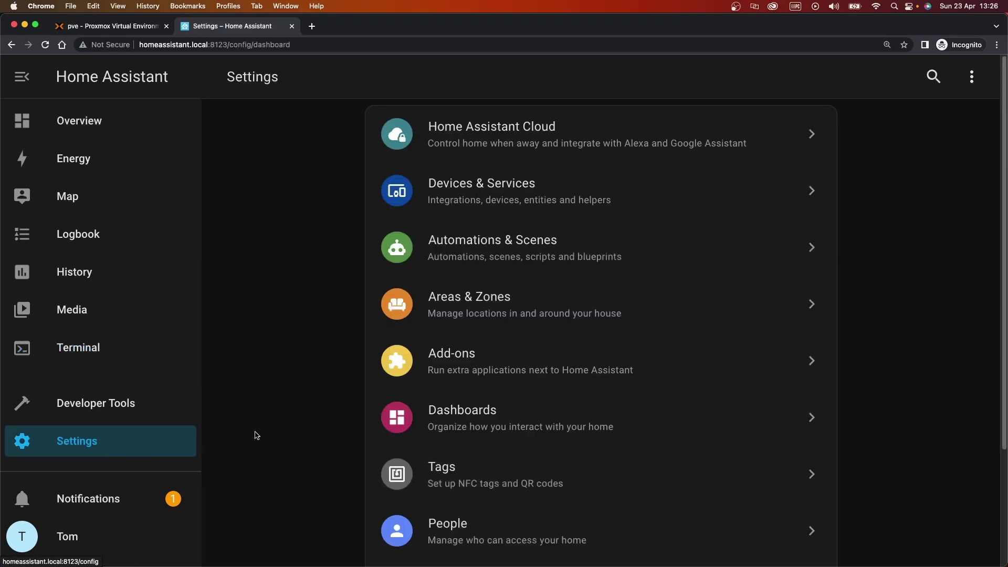
{"action": "scroll", "coordinate": [636, 309], "scroll_direction": "down", "scroll_amount": 1}
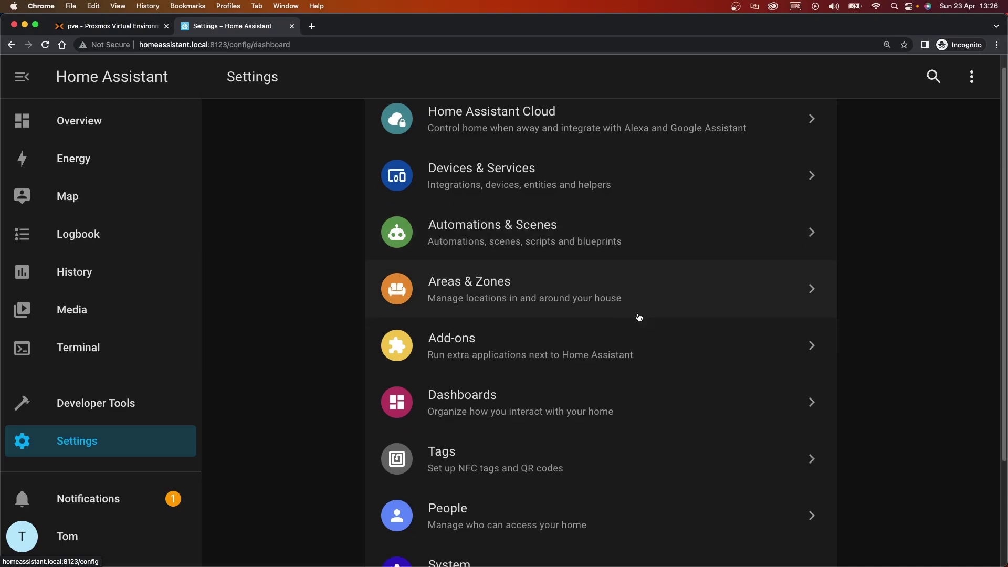
{"action": "scroll", "coordinate": [639, 317], "scroll_direction": "down", "scroll_amount": 3}
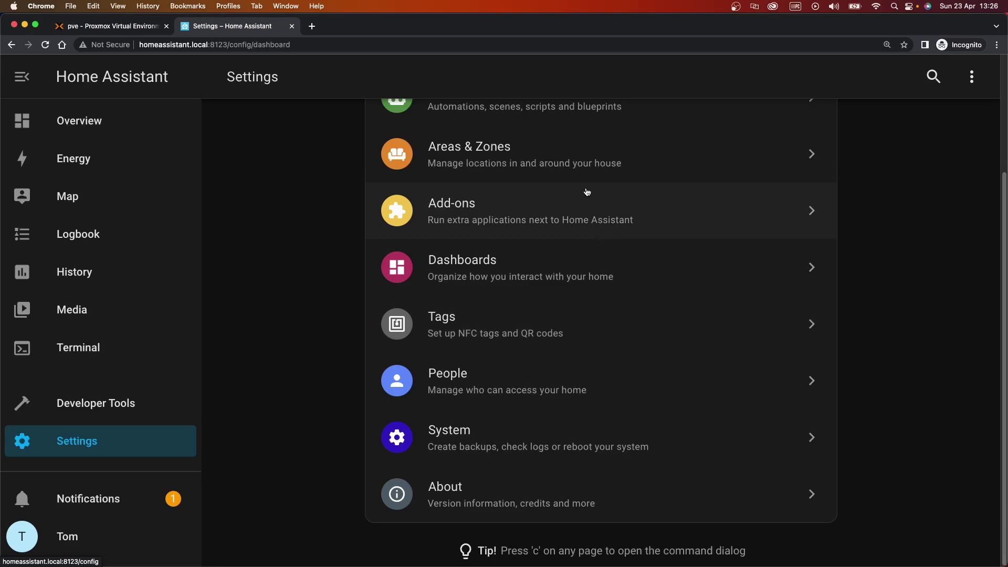
{"action": "scroll", "coordinate": [268, 399], "scroll_direction": "up", "scroll_amount": 3}
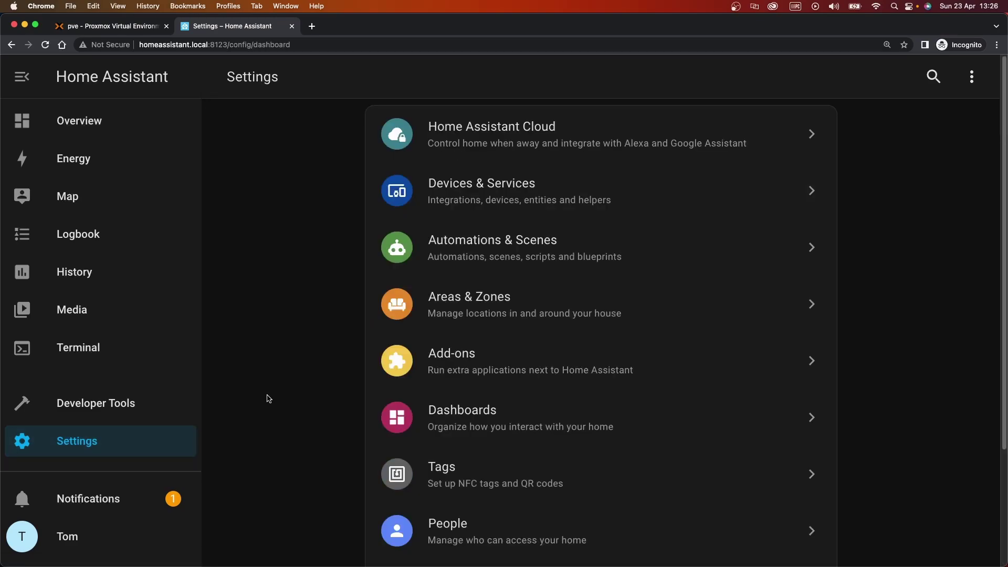
{"action": "left_click", "coordinate": [464, 385]}
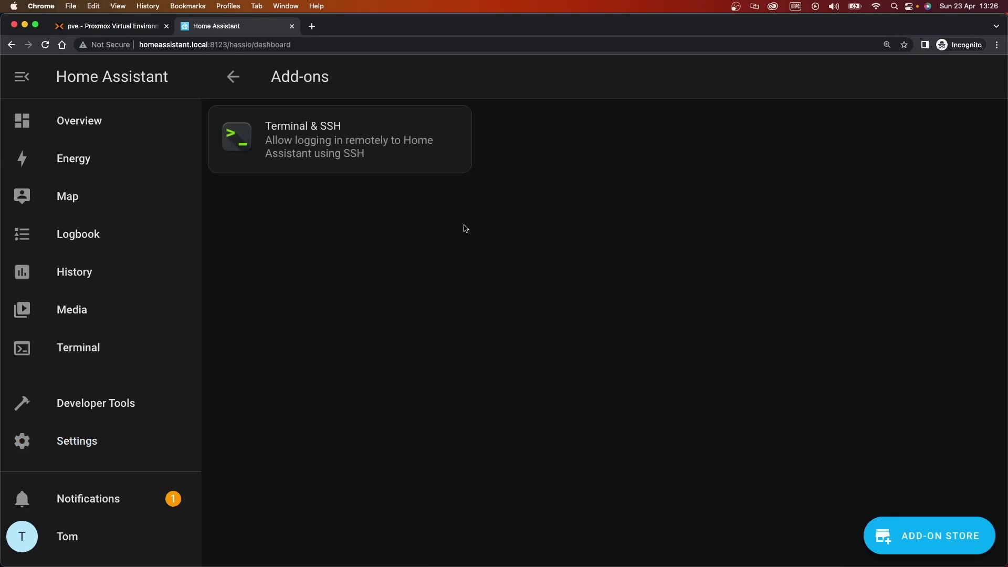
{"action": "left_click", "coordinate": [928, 525]}
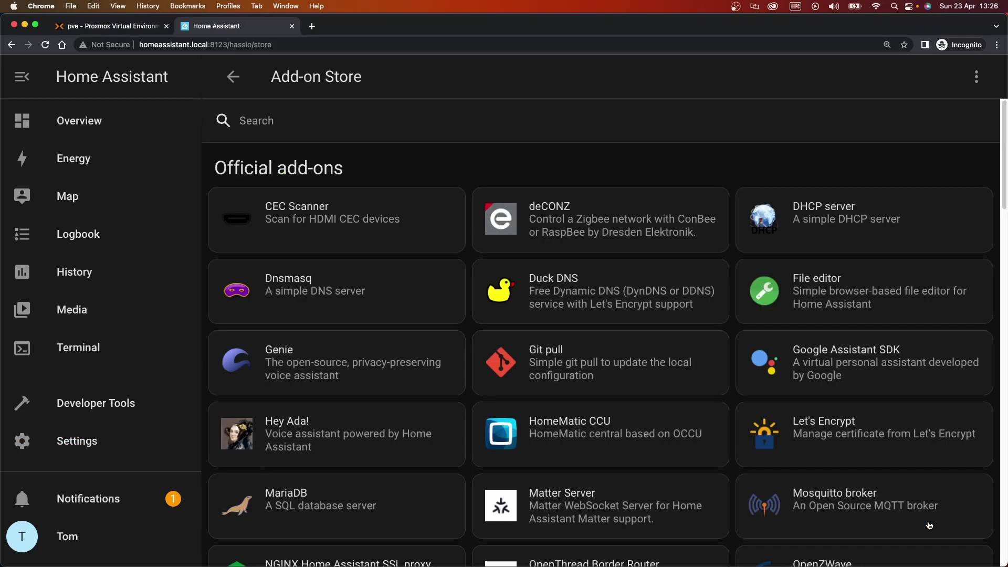
{"action": "left_click", "coordinate": [369, 118]}
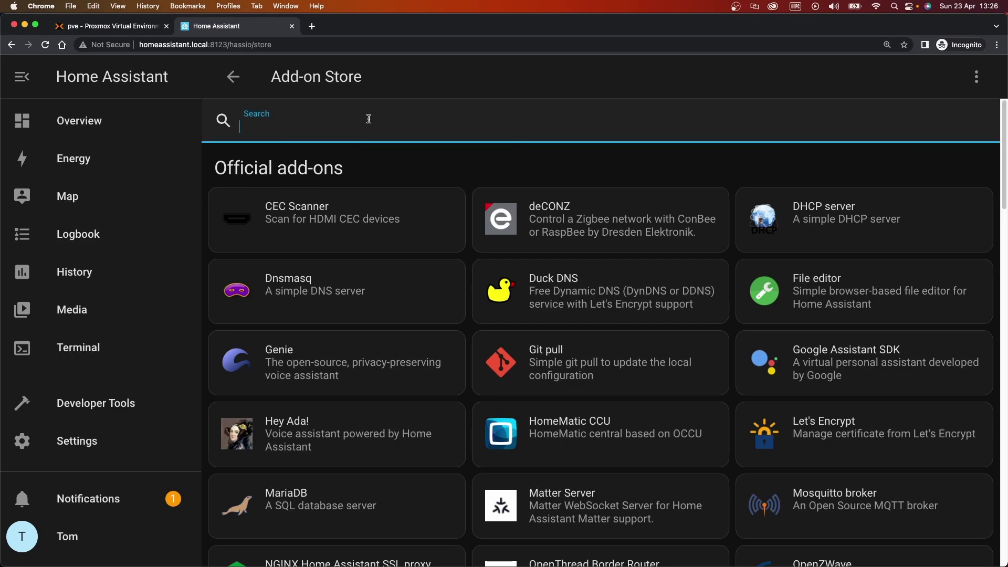
{"action": "type", "text": "mqtt"}
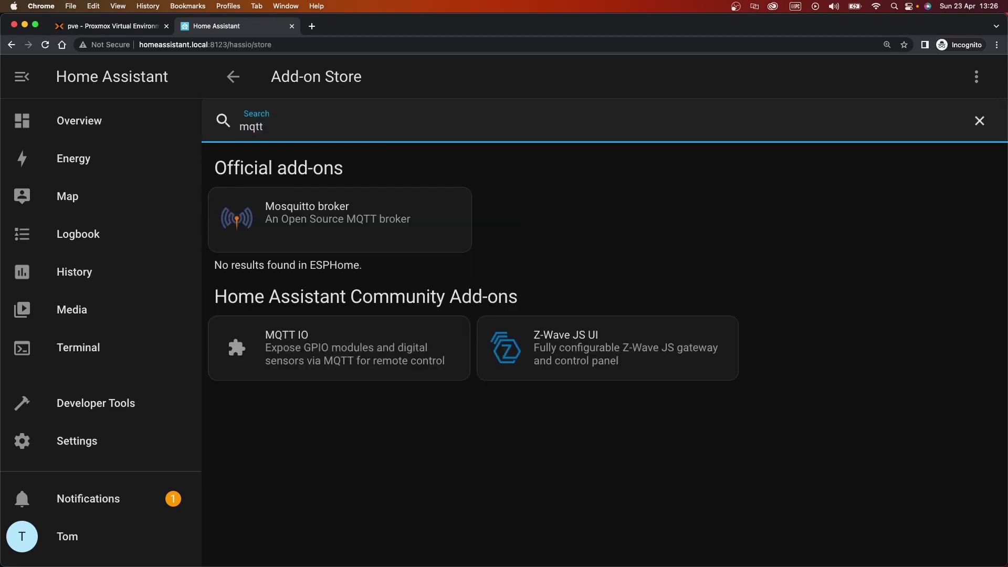
Install the Mosquitto broker add-on from its details page
{"action": "left_click", "coordinate": [380, 215]}
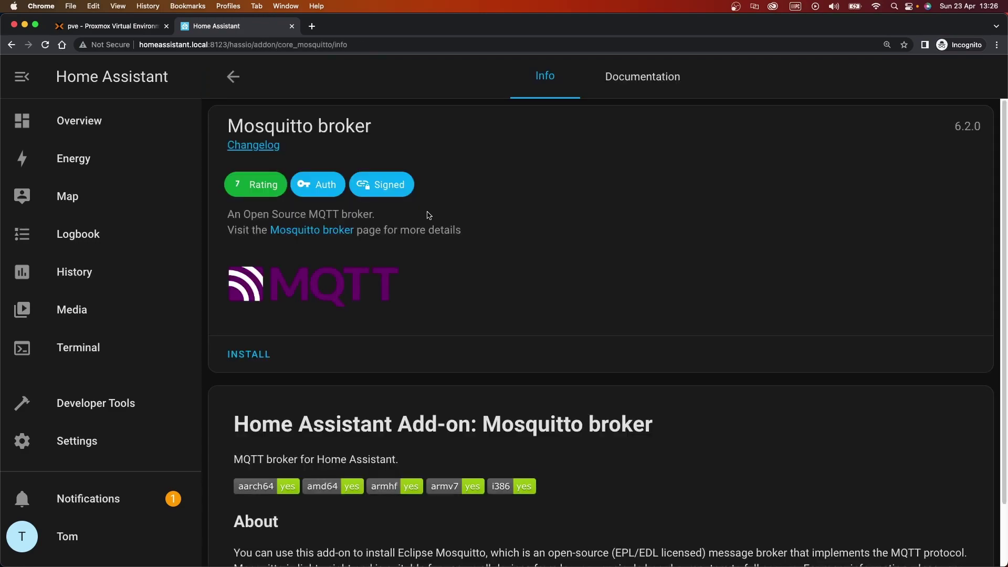
{"action": "left_click", "coordinate": [246, 355]}
{"action": "scroll", "coordinate": [578, 394], "scroll_direction": "down", "scroll_amount": 2}
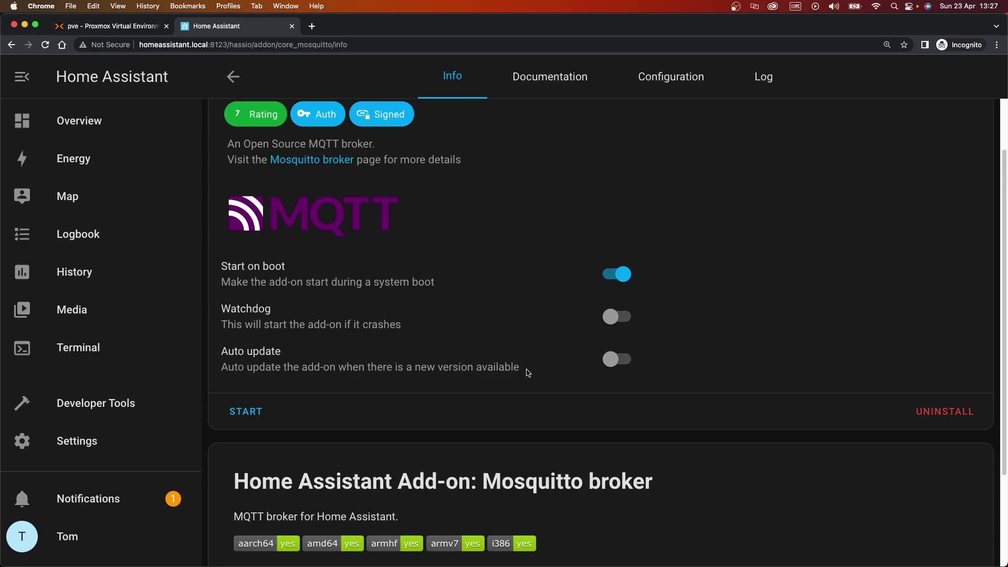
Turn on Watchdog and Auto update for Mosquitto broker and start it
{"action": "left_click", "coordinate": [618, 327]}
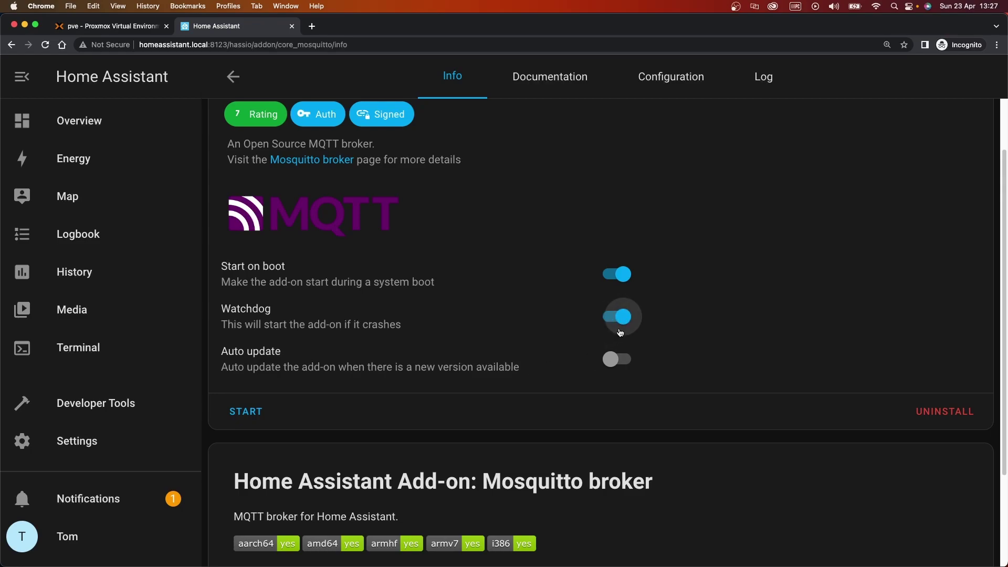
{"action": "left_click", "coordinate": [615, 361]}
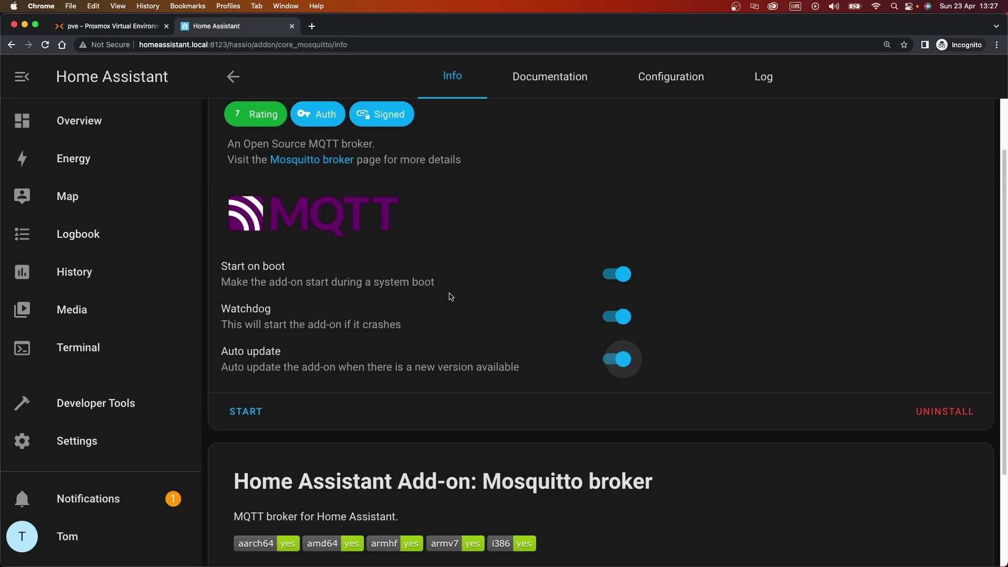
{"action": "left_click_drag", "start_coordinate": [241, 312], "coordinate": [402, 342]}
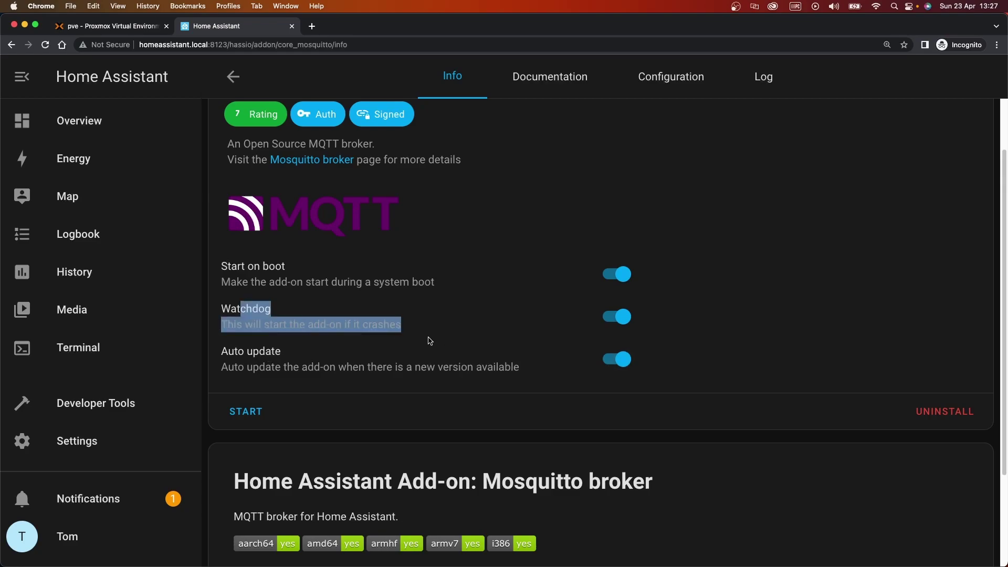
{"action": "left_click", "coordinate": [337, 356]}
{"action": "left_click", "coordinate": [234, 411]}
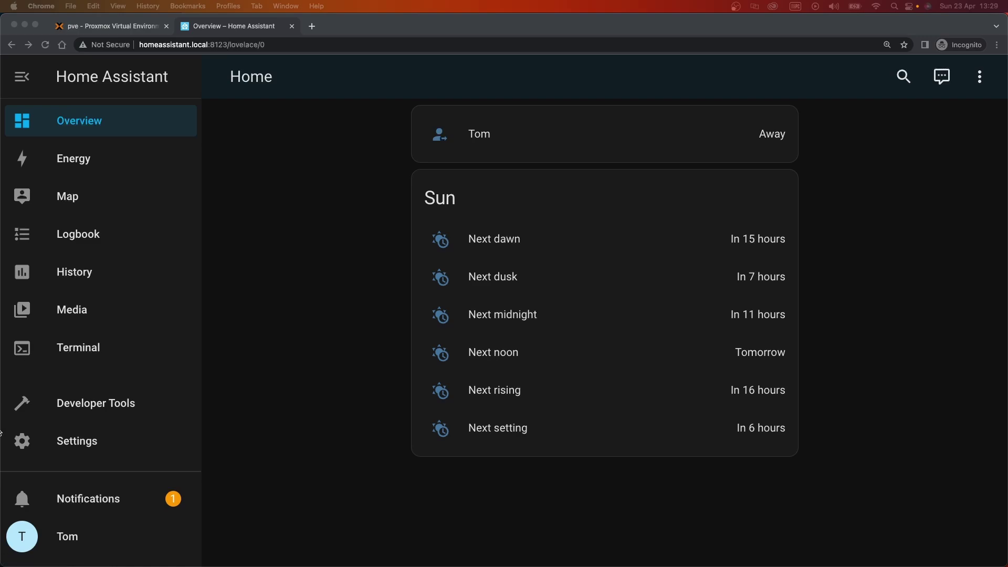
Open the Repositories manager from the Add-on Store's options menu
{"action": "left_click", "coordinate": [108, 442]}
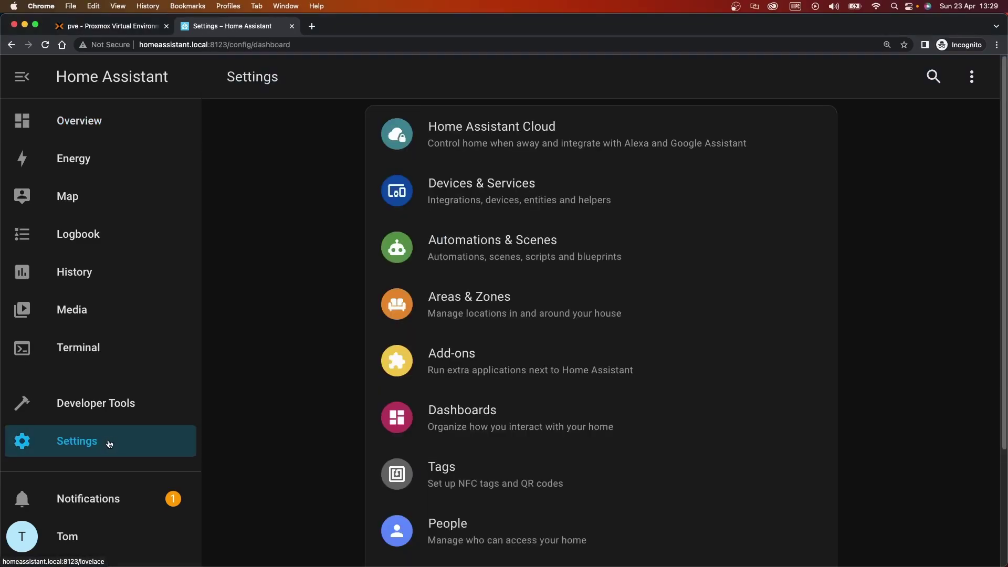
{"action": "left_click", "coordinate": [522, 371]}
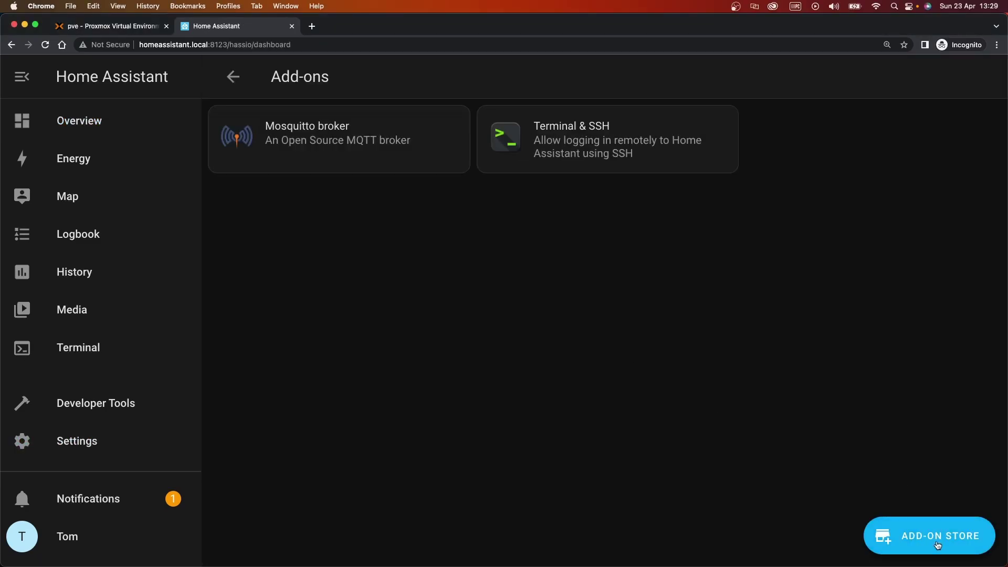
{"action": "left_click", "coordinate": [939, 546]}
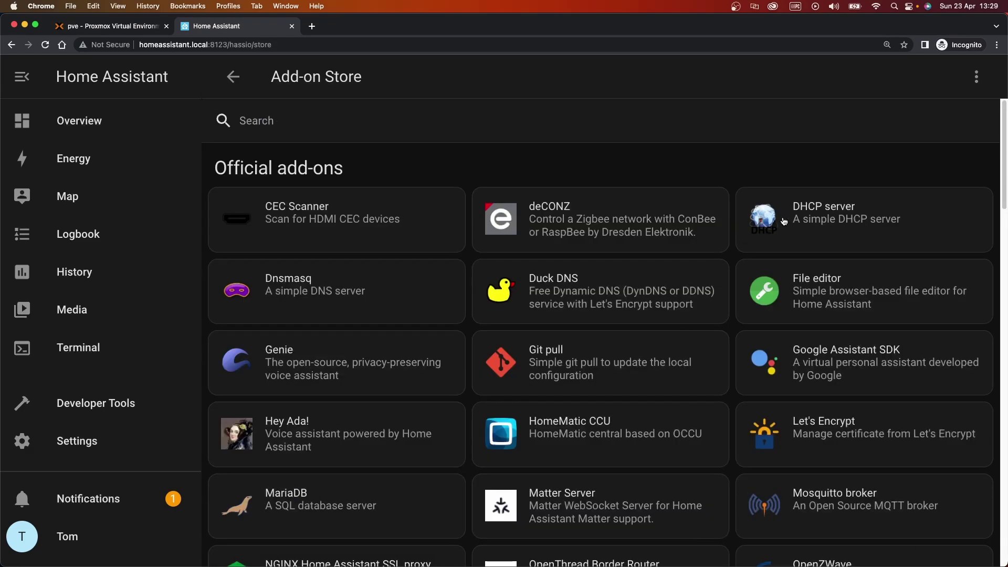
{"action": "left_click", "coordinate": [975, 79]}
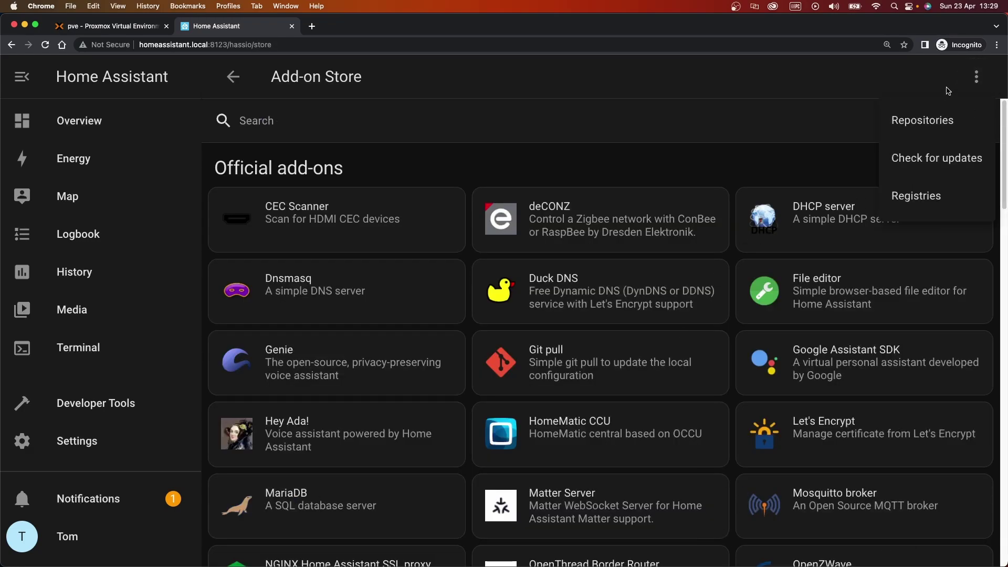
{"action": "left_click", "coordinate": [922, 121]}
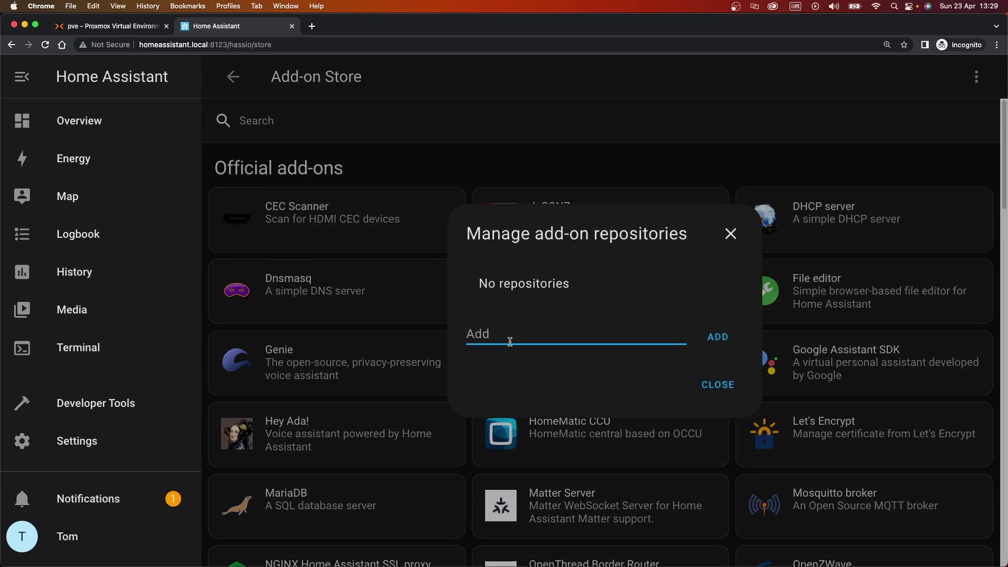
{"action": "type", "text": "https://github.com/zigbee2mqtt/hassio-zigbee2mqtt"}
{"action": "left_click_drag", "start_coordinate": [616, 334], "coordinate": [326, 336]}
{"action": "left_click", "coordinate": [542, 334]}
{"action": "left_click_drag", "start_coordinate": [600, 331], "coordinate": [694, 331]}
{"action": "left_click", "coordinate": [646, 334]}
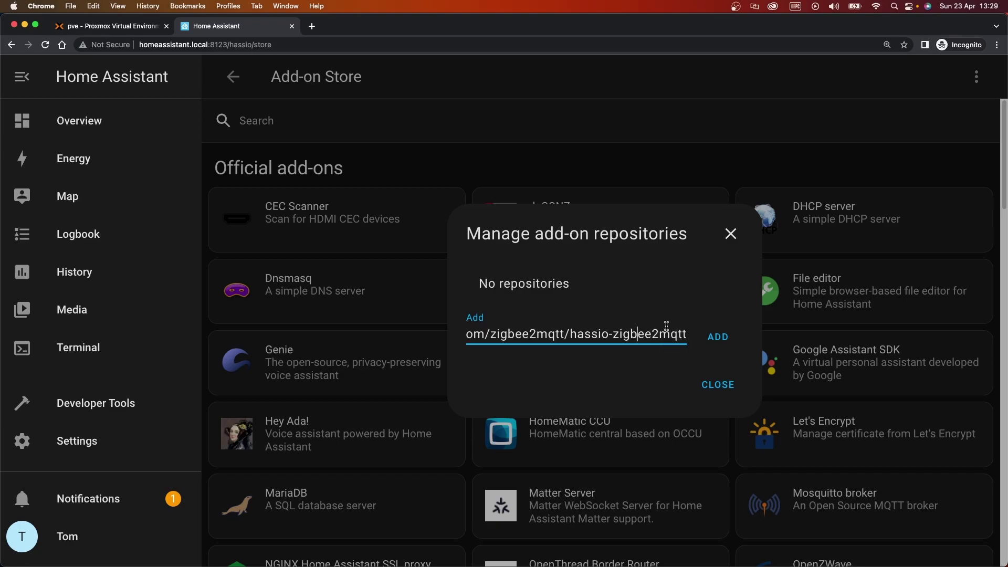
{"action": "left_click", "coordinate": [717, 337]}
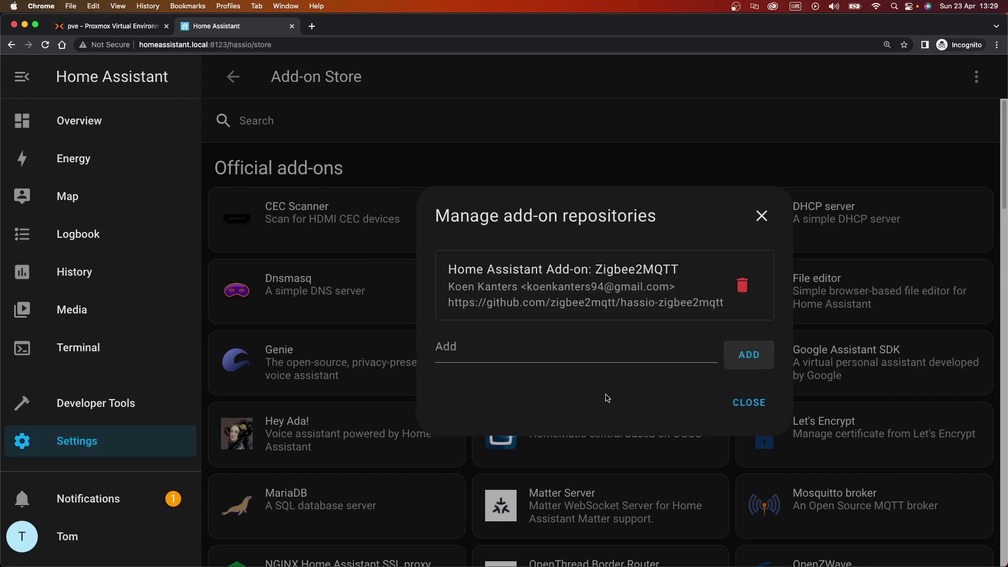
Close the repositories dialog and search the Add-on Store for Zigbee2MQTT ('zig')
{"action": "left_click", "coordinate": [750, 402]}
{"action": "left_click", "coordinate": [330, 116]}
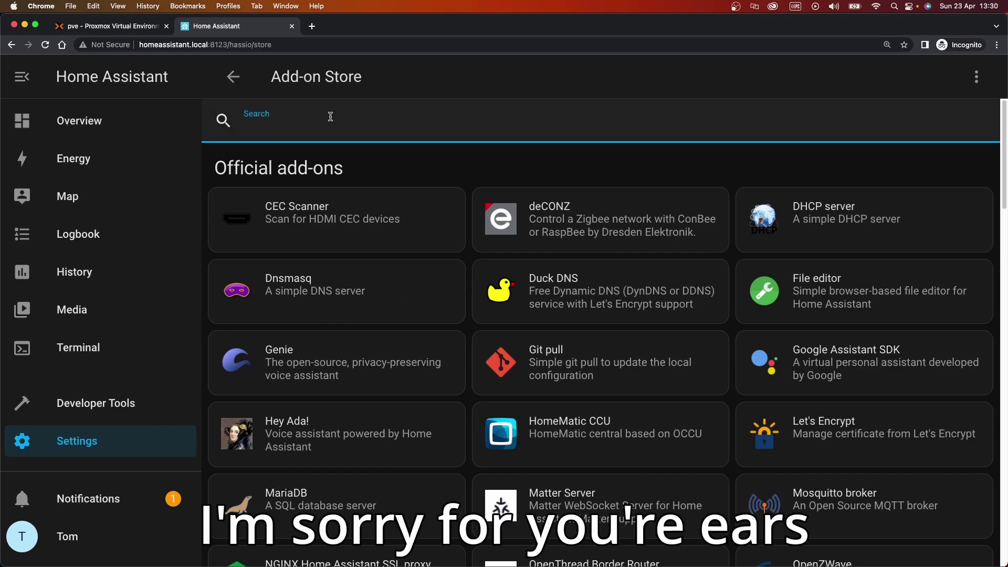
{"action": "type", "text": "zi"}
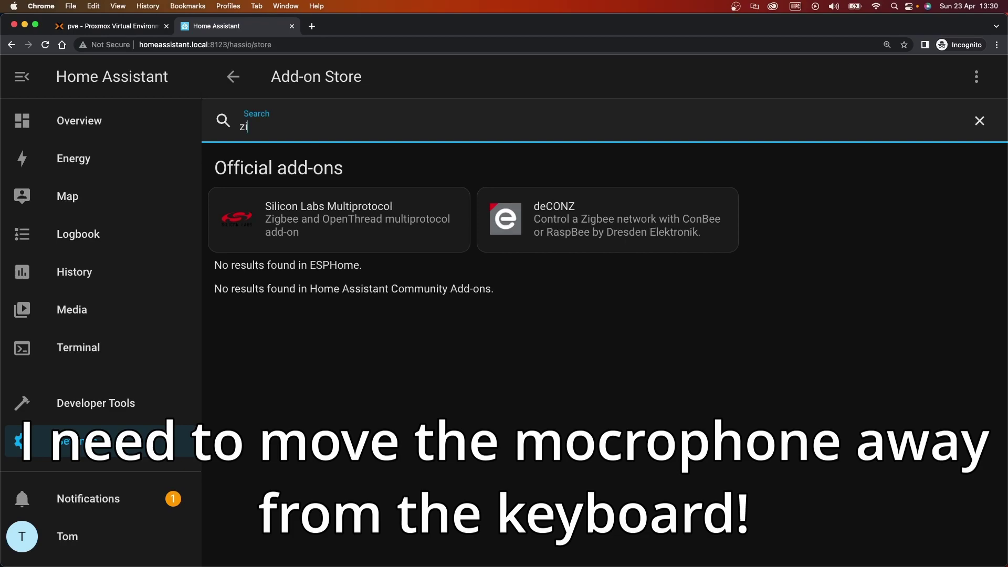
{"action": "key", "text": "BackSpace"}
{"action": "key", "text": "BackSpace"}
{"action": "key", "text": "BackSpace"}
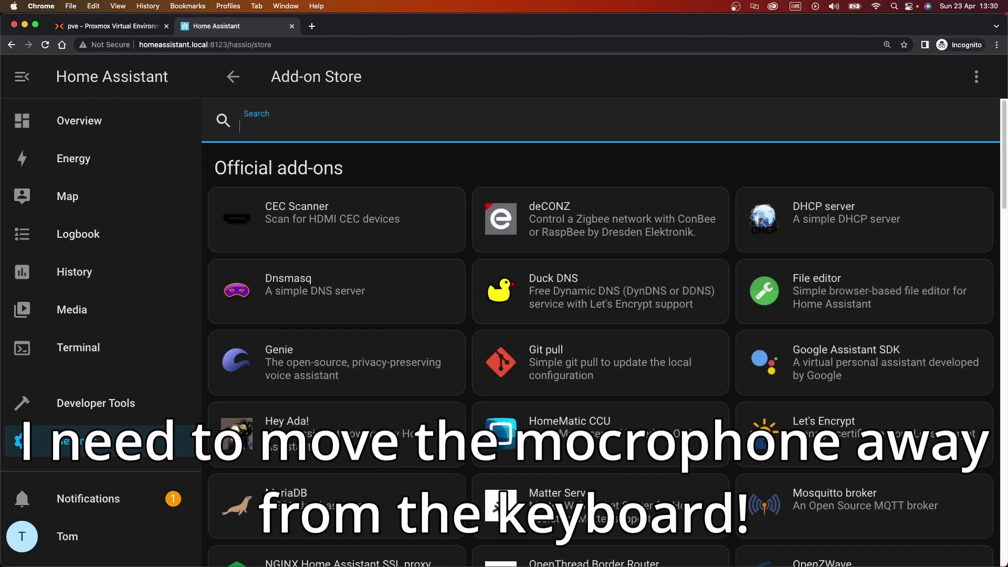
{"action": "scroll", "coordinate": [603, 341], "scroll_direction": "down", "scroll_amount": 10}
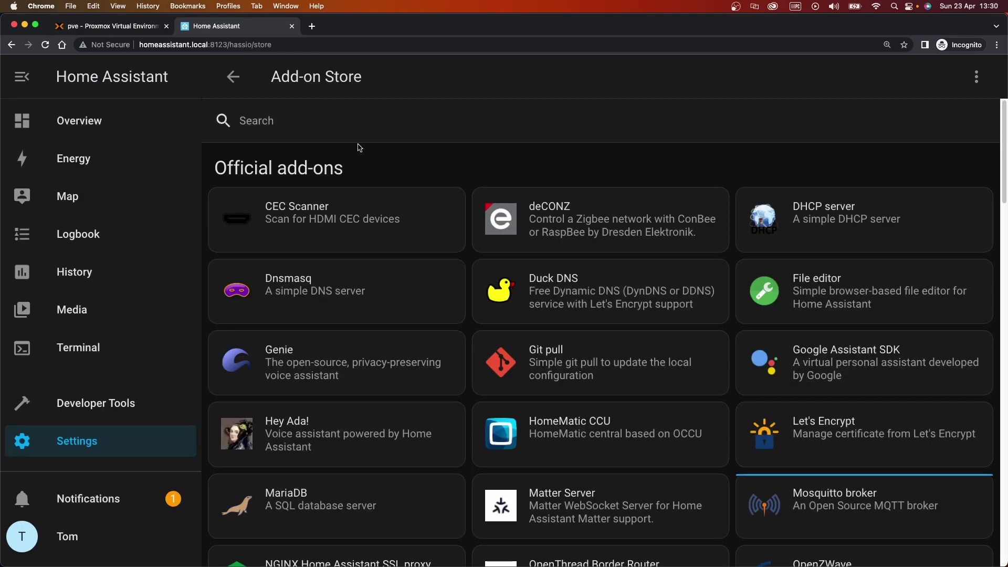
{"action": "left_click", "coordinate": [344, 125]}
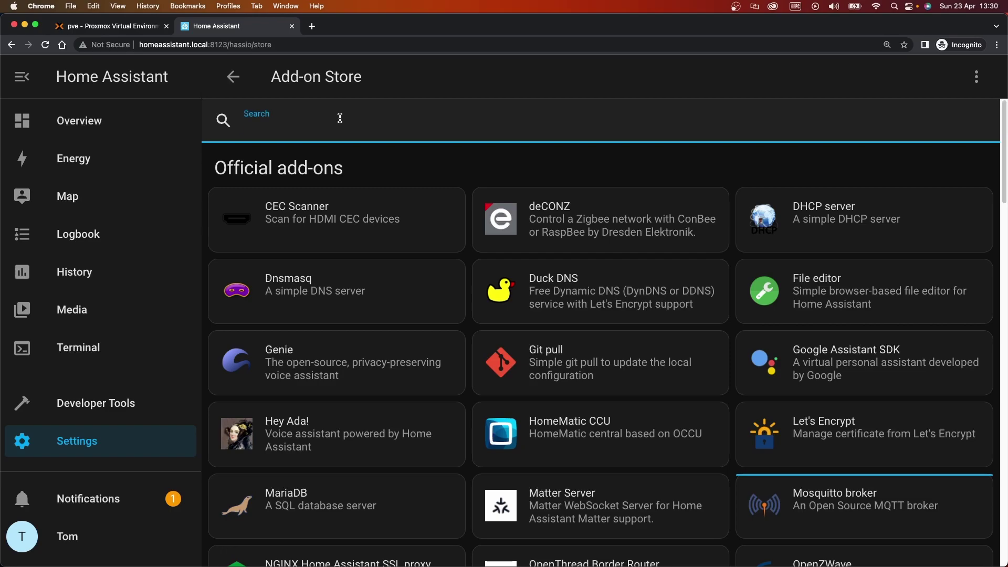
{"action": "type", "text": "zigb"}
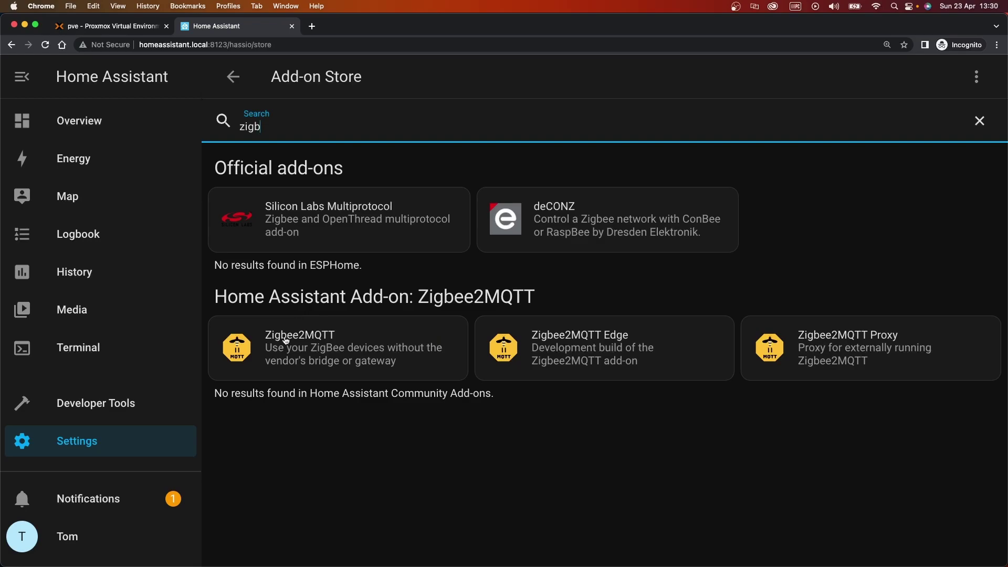
Install Zigbee2MQTT, enable Watchdog, Auto update and Show in sidebar, and start it
{"action": "left_click", "coordinate": [346, 336]}
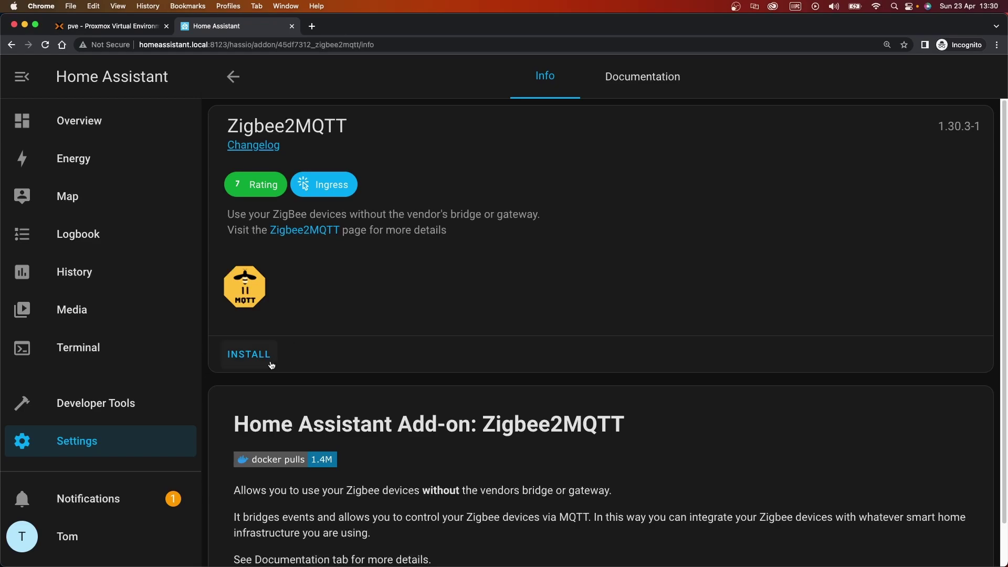
{"action": "left_click", "coordinate": [267, 366]}
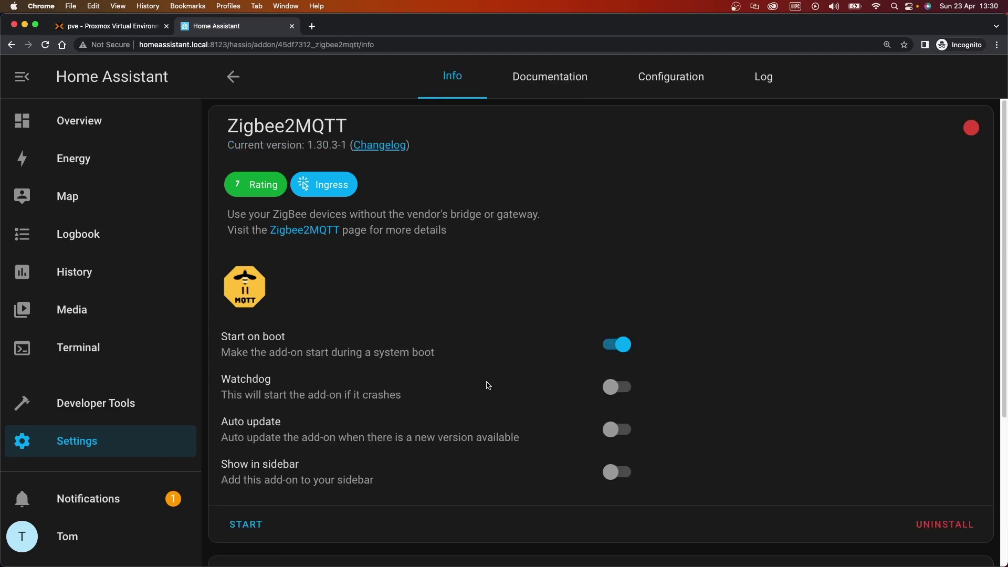
{"action": "left_click", "coordinate": [623, 387]}
{"action": "left_click", "coordinate": [616, 430]}
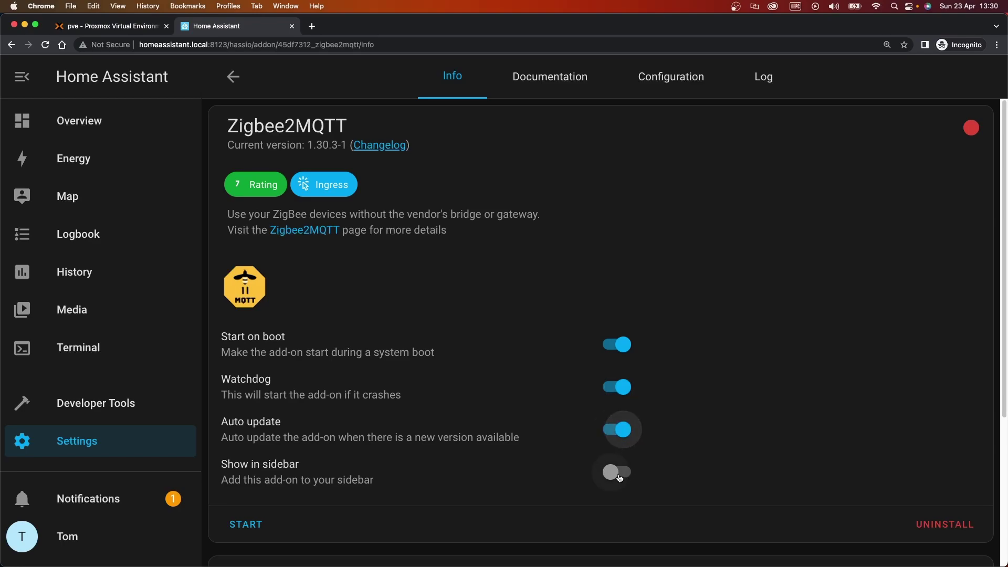
{"action": "left_click", "coordinate": [619, 473]}
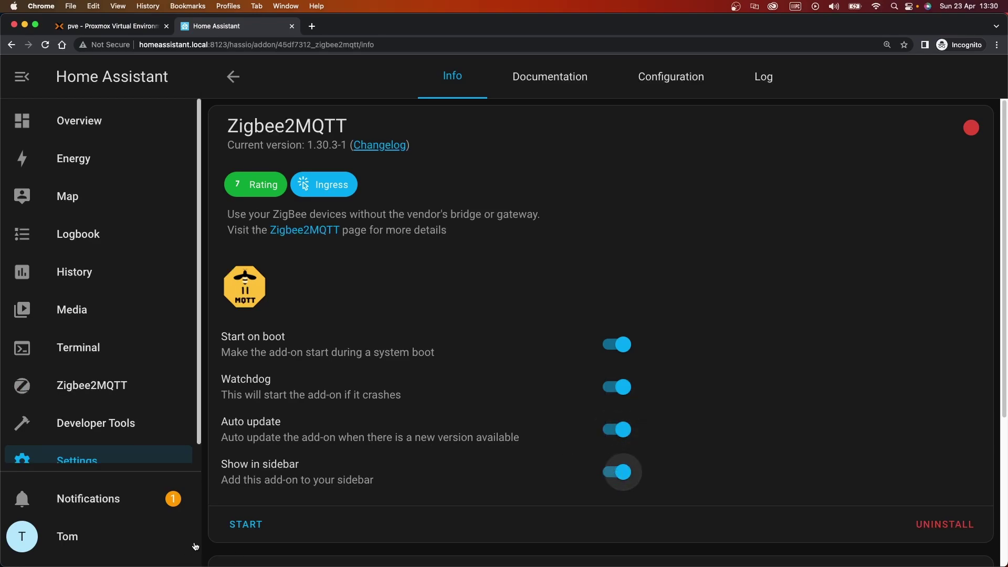
{"action": "left_click", "coordinate": [243, 525]}
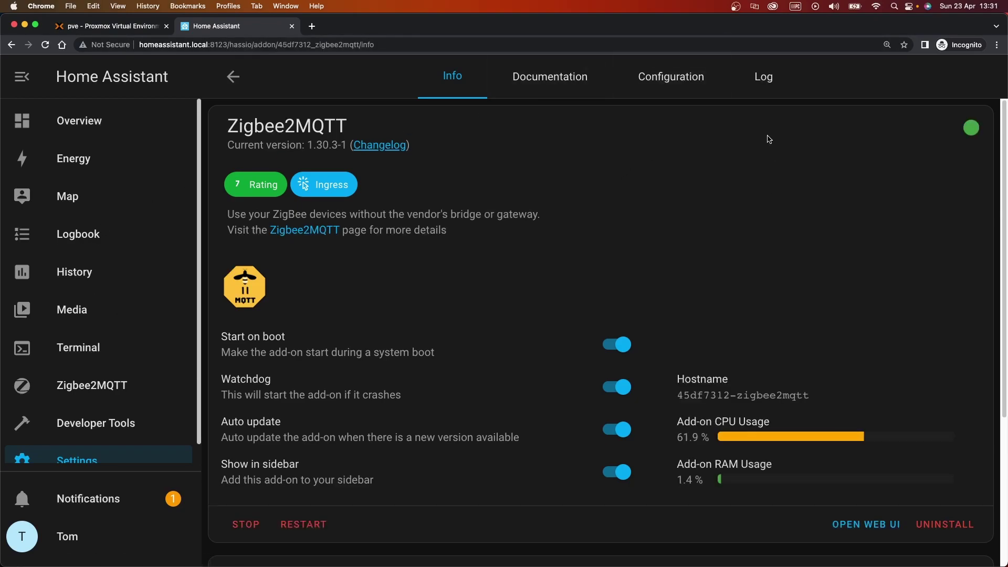
Open Zigbee2MQTT's Log tab and refresh it to see the latest entries
{"action": "left_click", "coordinate": [767, 80]}
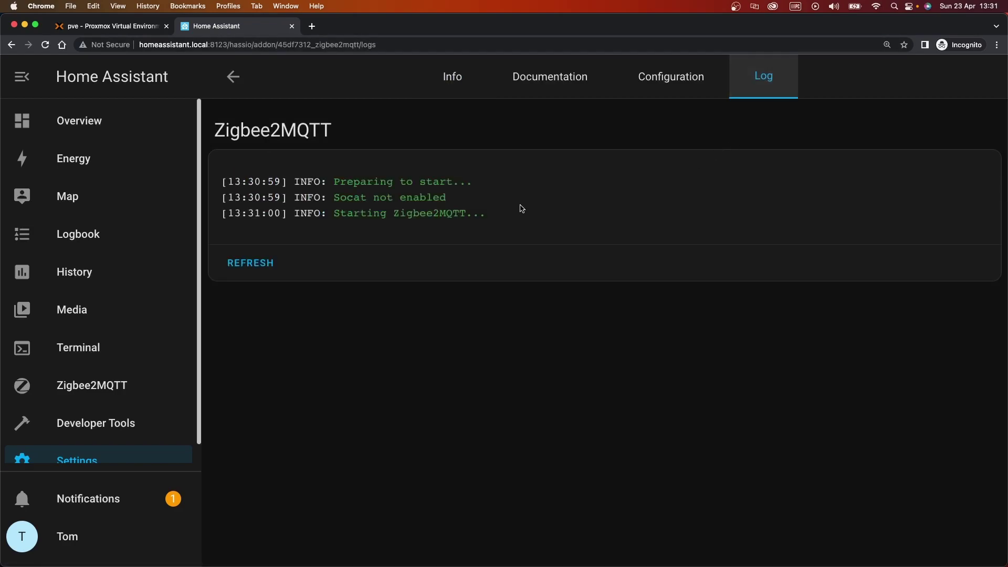
{"action": "left_click_drag", "start_coordinate": [367, 213], "coordinate": [270, 261]}
{"action": "left_click", "coordinate": [240, 263]}
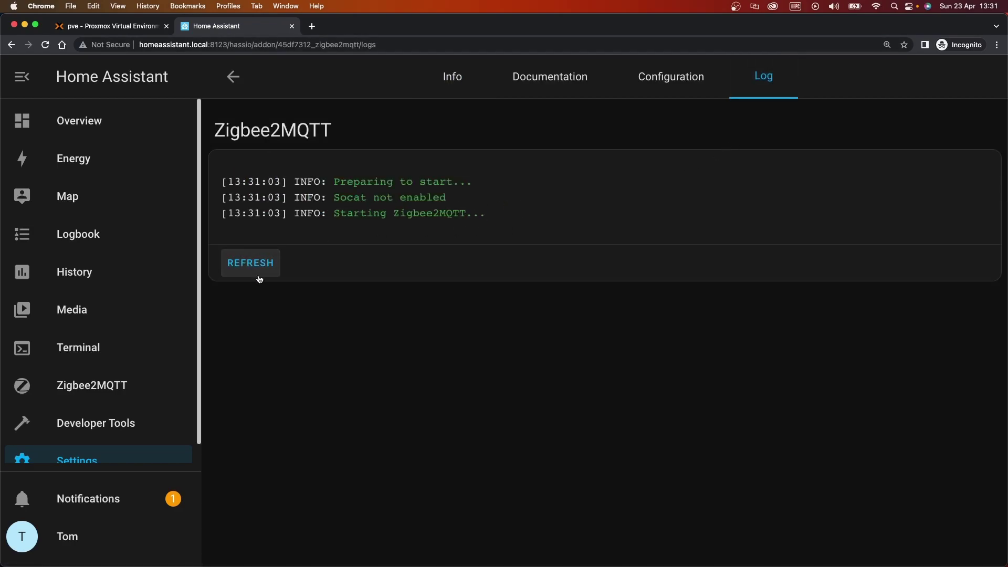
{"action": "left_click", "coordinate": [264, 276]}
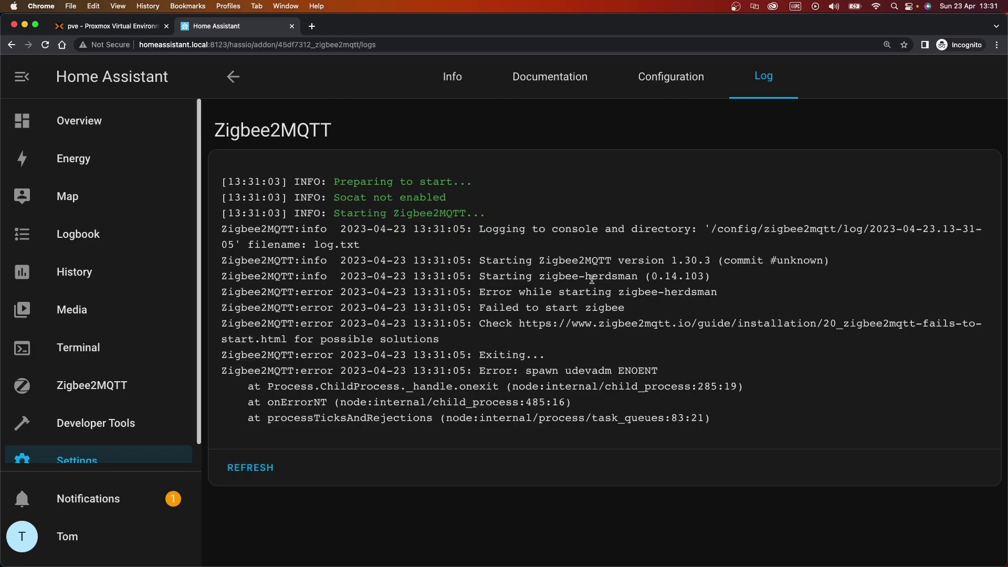
Highlight the 'Failed to start zigbee' message and the troubleshooting link in the log
{"action": "left_click_drag", "start_coordinate": [578, 260], "coordinate": [619, 317]}
{"action": "left_click", "coordinate": [619, 317]}
{"action": "left_click_drag", "start_coordinate": [498, 323], "coordinate": [572, 323]}
{"action": "left_click", "coordinate": [580, 340]}
{"action": "left_click_drag", "start_coordinate": [479, 307], "coordinate": [623, 307]}
{"action": "left_click_drag", "start_coordinate": [506, 323], "coordinate": [809, 323]}
{"action": "left_click", "coordinate": [801, 323]}
{"action": "left_click_drag", "start_coordinate": [680, 312], "coordinate": [692, 323]}
{"action": "left_click", "coordinate": [692, 348]}
Highlight the 'spawn udevadm ENOENT' error and child_process reference in the log
{"action": "double_click", "coordinate": [648, 371]}
{"action": "double_click", "coordinate": [566, 372]}
{"action": "double_click", "coordinate": [632, 372]}
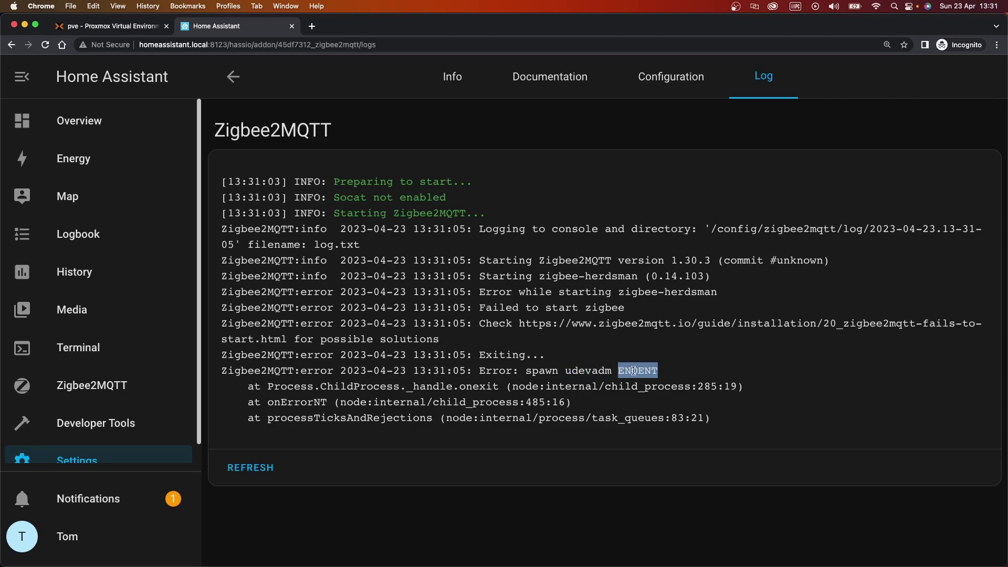
{"action": "left_click", "coordinate": [596, 371]}
{"action": "double_click", "coordinate": [629, 370]}
{"action": "double_click", "coordinate": [475, 402]}
{"action": "left_click", "coordinate": [561, 408]}
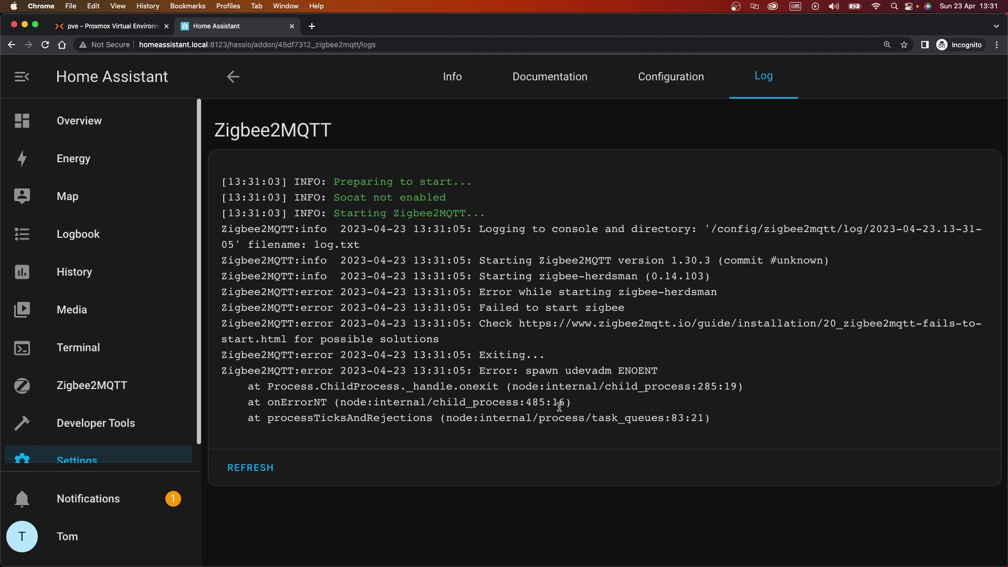
On Zigbee2MQTT's Configuration tab, paste mqtt://core-mosquitto:1883 into mqtt, then edit the serial option
{"action": "left_click", "coordinate": [664, 91]}
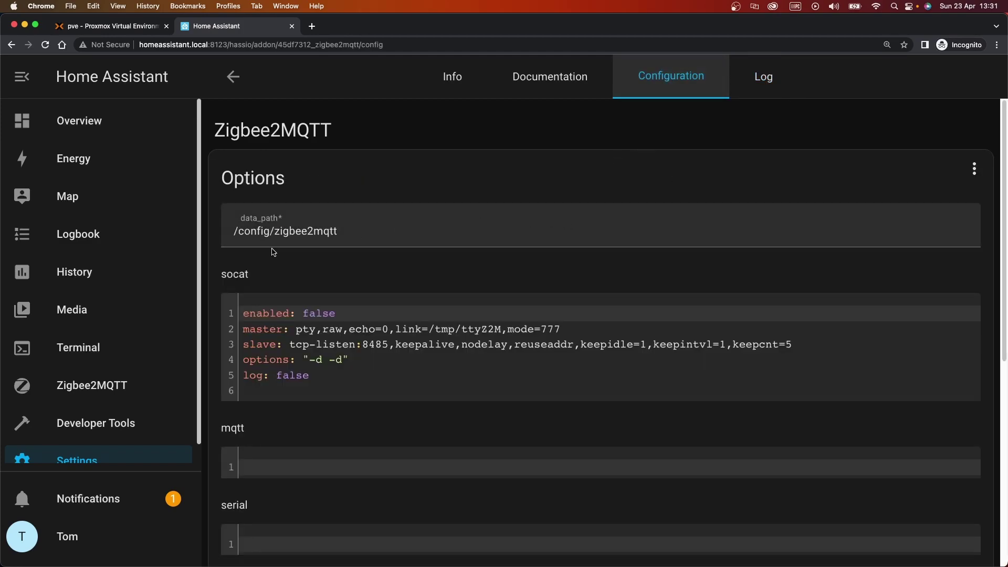
{"action": "scroll", "coordinate": [263, 270], "scroll_direction": "down", "scroll_amount": 1}
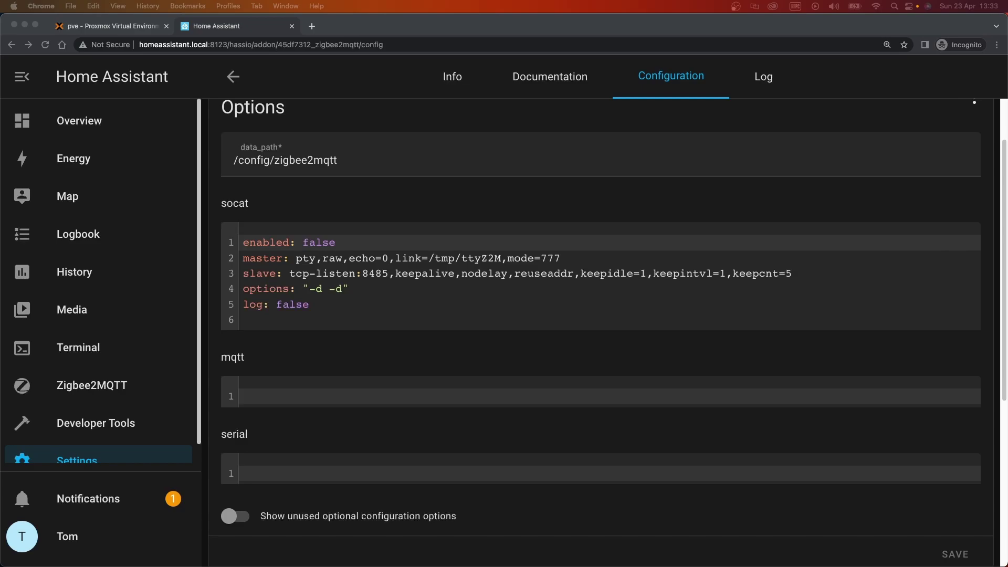
{"action": "left_click", "coordinate": [305, 395]}
{"action": "type", "text": "mqtt://core-mosquitto:1883"}
{"action": "left_click_drag", "start_coordinate": [292, 397], "coordinate": [375, 396]}
{"action": "left_click", "coordinate": [372, 396]}
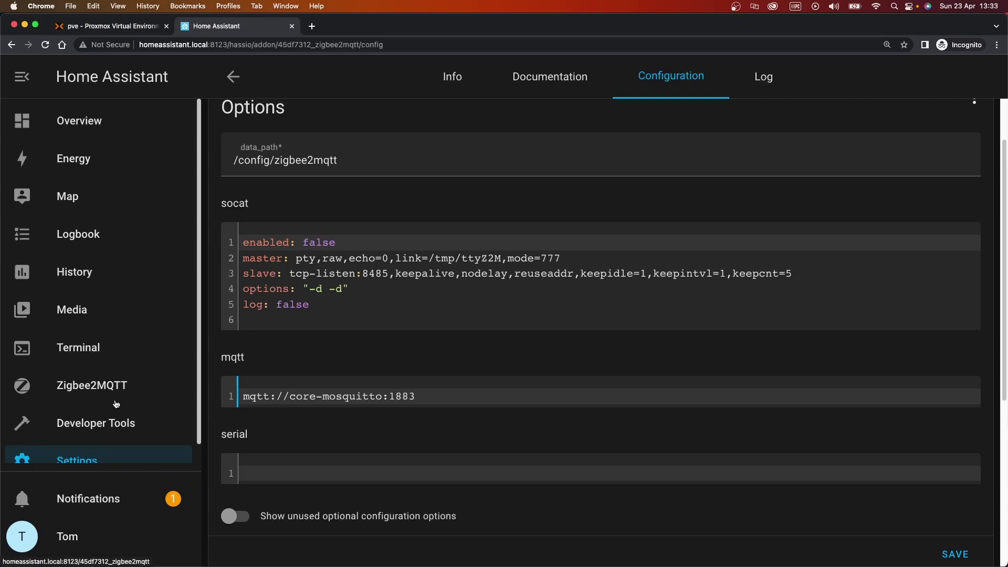
{"action": "left_click_drag", "start_coordinate": [456, 400], "coordinate": [217, 390]}
{"action": "left_click", "coordinate": [218, 390]}
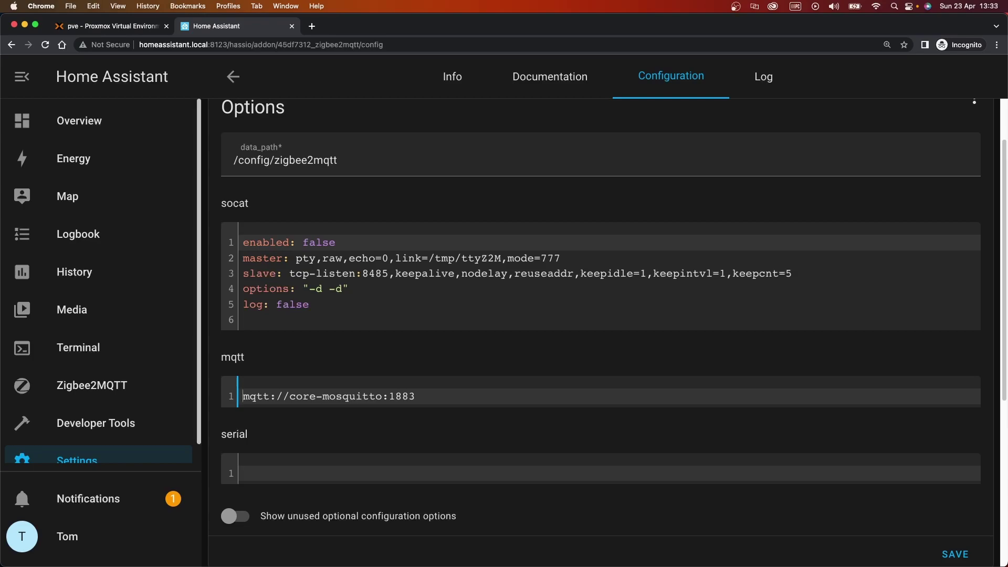
{"action": "left_click", "coordinate": [280, 474]}
Go to Settings > System > Hardware and list all hardware on the host
{"action": "left_click", "coordinate": [343, 431]}
{"action": "scroll", "coordinate": [341, 431], "scroll_direction": "down", "scroll_amount": 3}
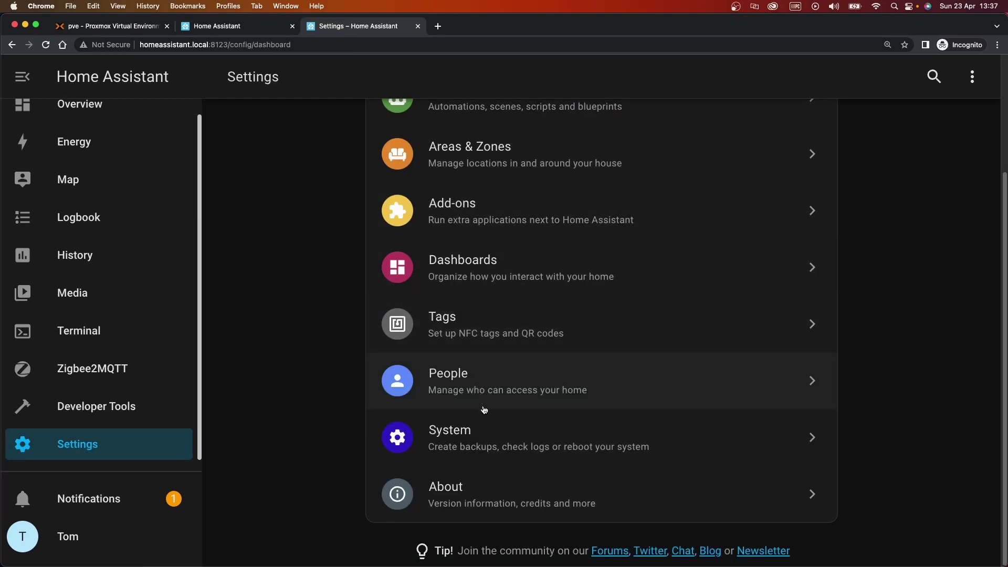
{"action": "left_click", "coordinate": [430, 426]}
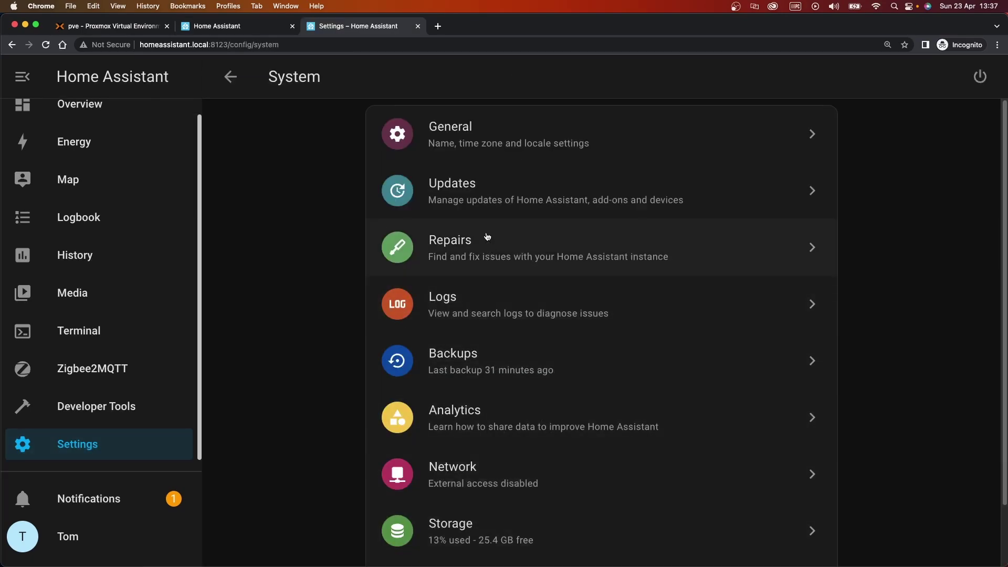
{"action": "scroll", "coordinate": [502, 367], "scroll_direction": "down", "scroll_amount": 3}
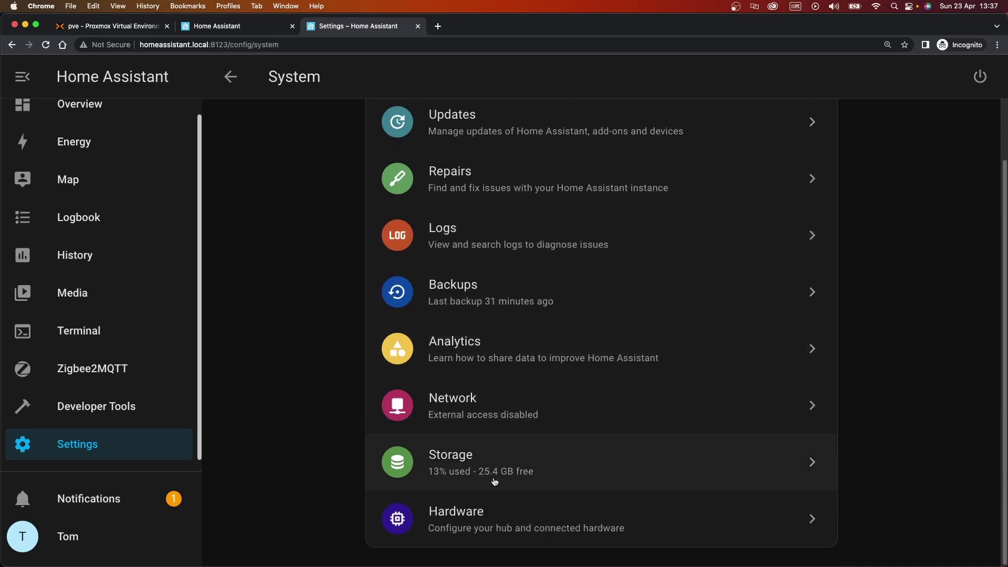
{"action": "left_click", "coordinate": [520, 525]}
{"action": "left_click", "coordinate": [450, 234]}
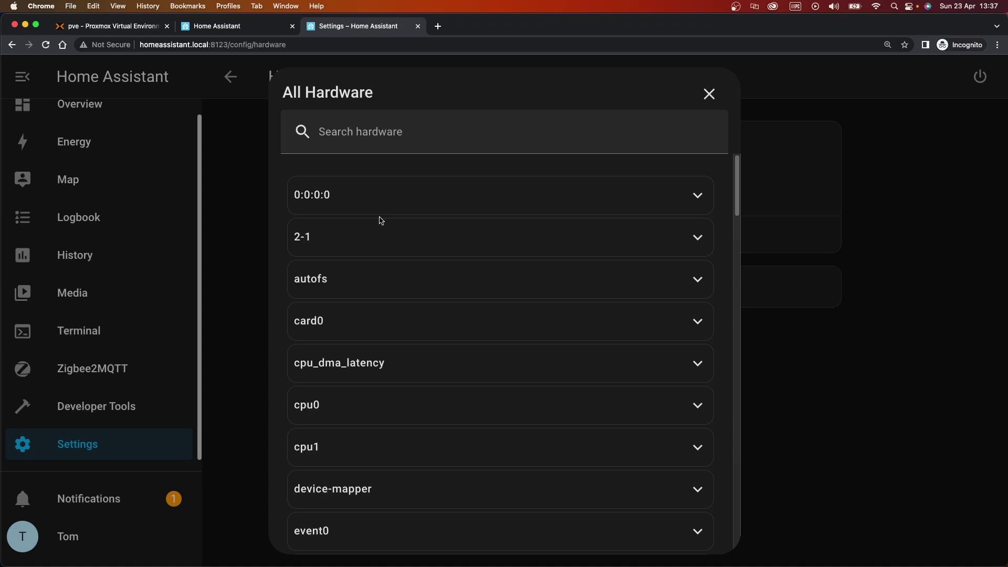
{"action": "scroll", "coordinate": [380, 221], "scroll_direction": "down", "scroll_amount": 15}
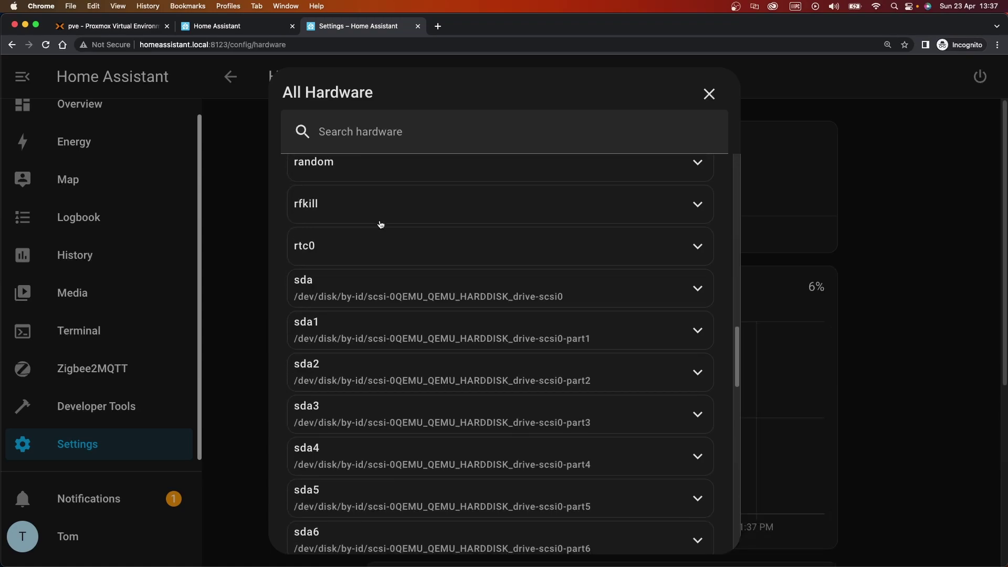
{"action": "scroll", "coordinate": [380, 225], "scroll_direction": "down", "scroll_amount": 15}
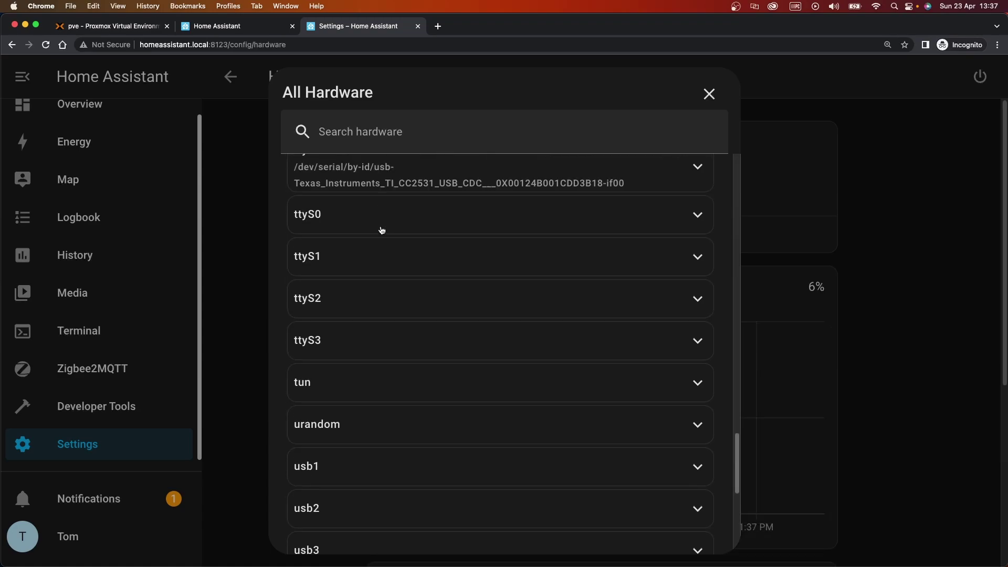
{"action": "scroll", "coordinate": [381, 230], "scroll_direction": "up", "scroll_amount": 3}
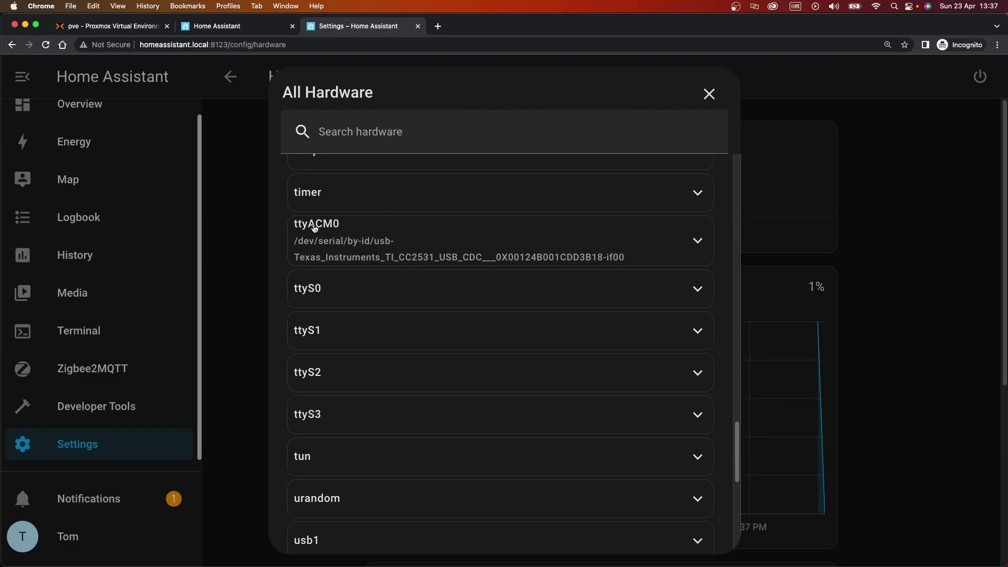
Expand ttyACM0, the TI CC2531 dongle, and copy its /dev/serial/by-id path
{"action": "left_click", "coordinate": [376, 229]}
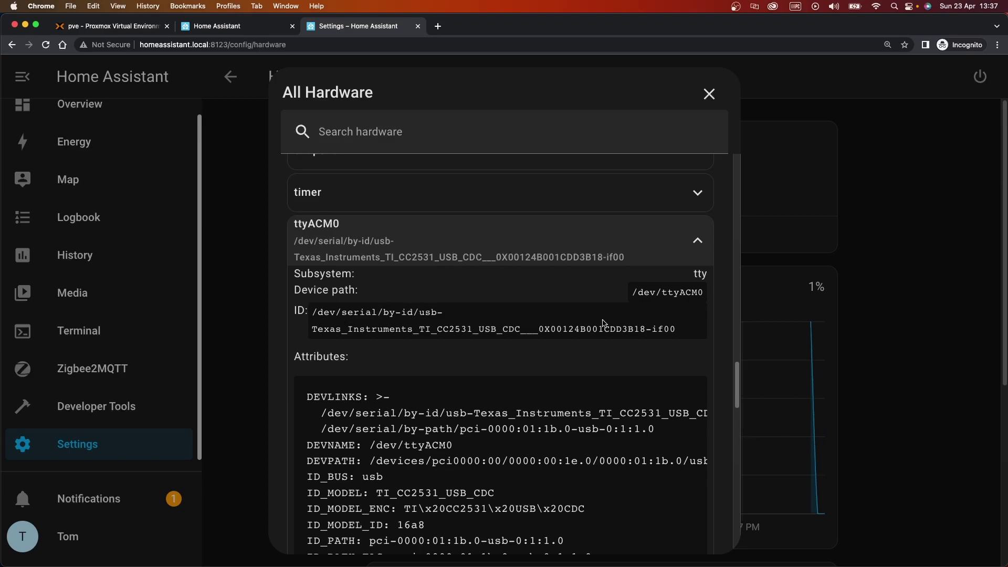
{"action": "mouse_move", "coordinate": [682, 332]}
{"action": "left_mouse_down"}
{"action": "mouse_move", "coordinate": [297, 313]}
{"action": "mouse_move", "coordinate": [485, 330]}
{"action": "mouse_move", "coordinate": [682, 331]}
{"action": "mouse_move", "coordinate": [672, 330]}
{"action": "left_mouse_up"}
{"action": "left_click", "coordinate": [303, 313]}
{"action": "key", "text": "super+c"}
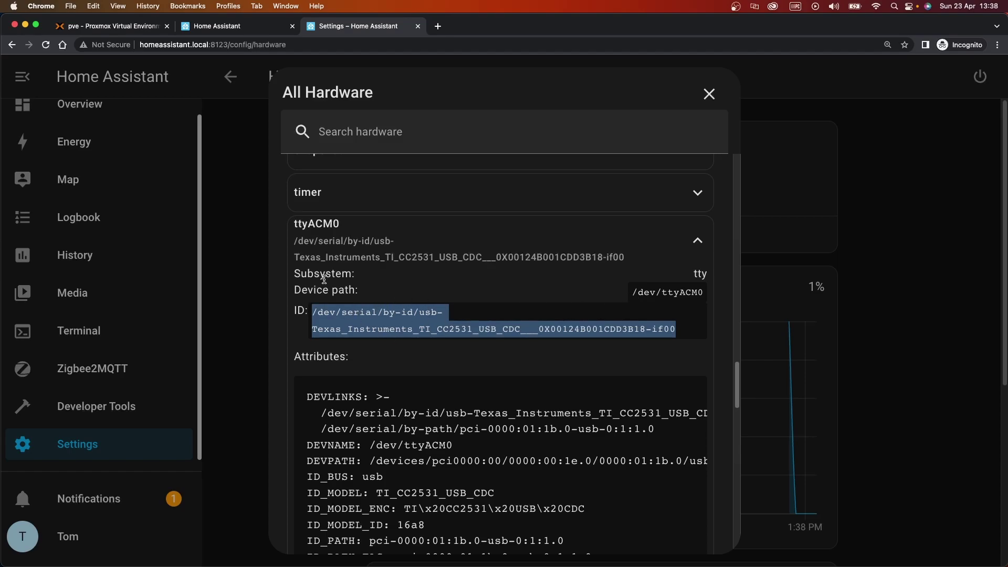
Paste the dongle's by-id path into the Zigbee2MQTT serial option
{"action": "left_click", "coordinate": [244, 32]}
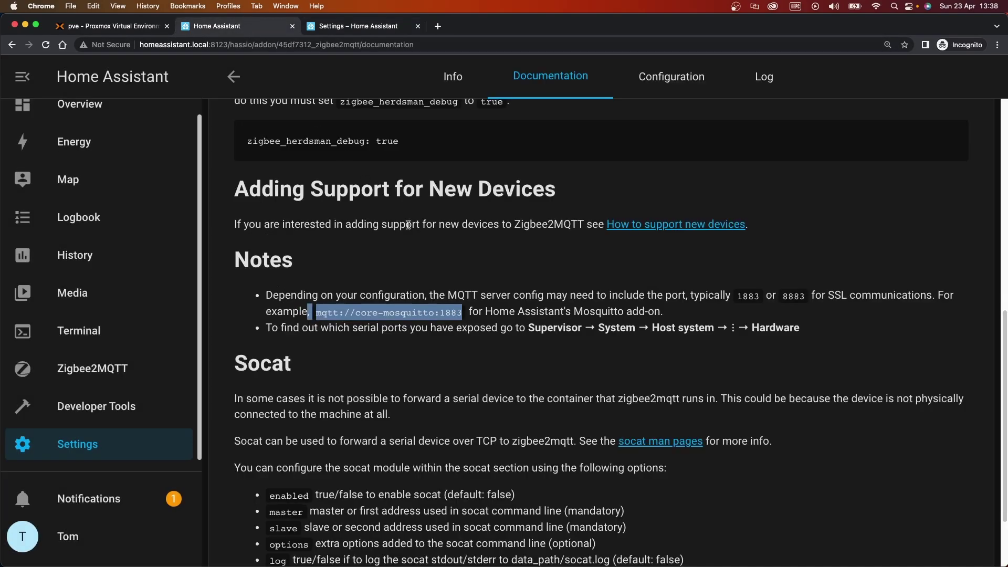
{"action": "left_click", "coordinate": [657, 83]}
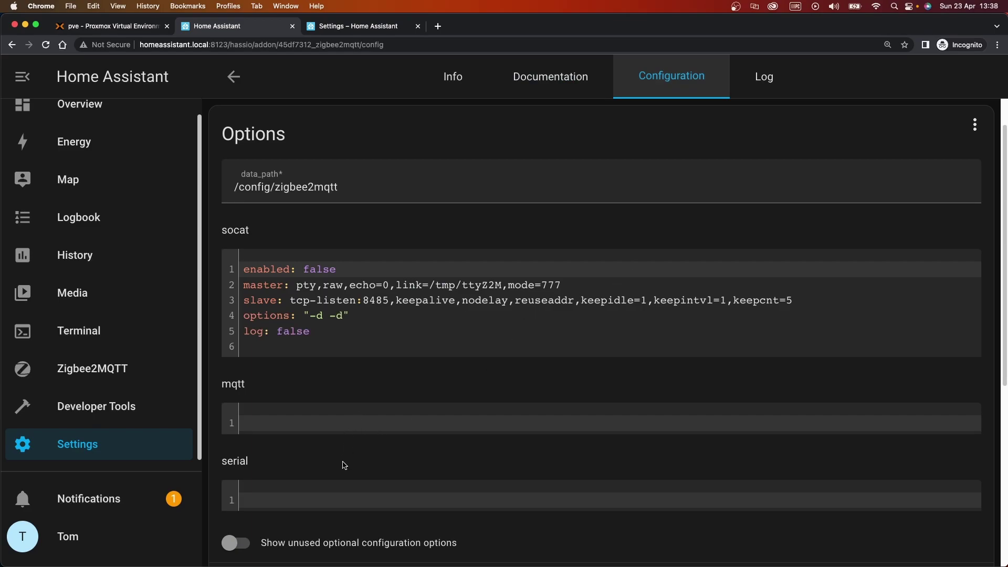
{"action": "left_click", "coordinate": [338, 494]}
{"action": "key", "text": "cmd+v"}
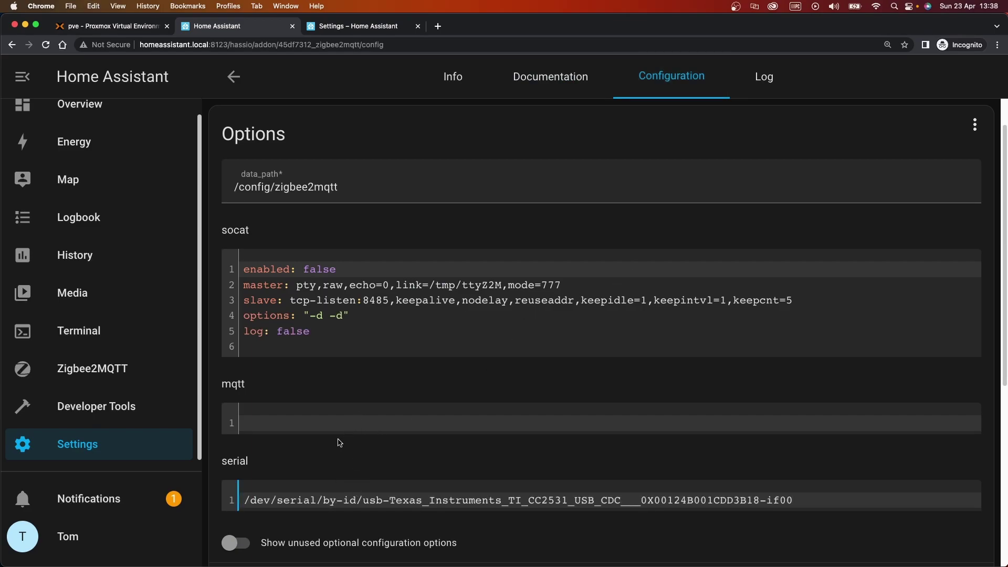
Paste the Mosquitto broker address into the mqtt option and try saving
{"action": "left_click", "coordinate": [304, 421]}
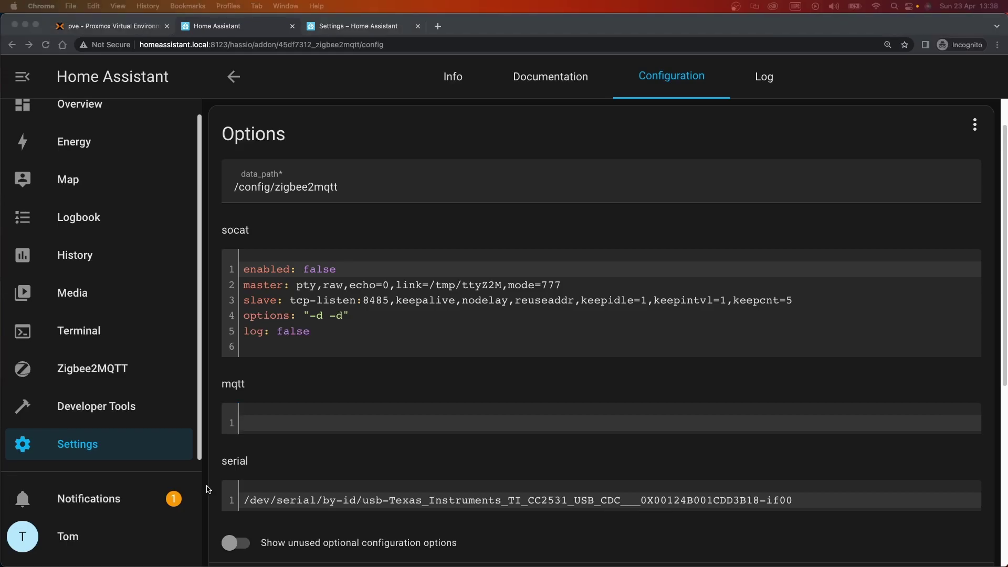
{"action": "left_click", "coordinate": [278, 423]}
{"action": "key", "text": "super+v"}
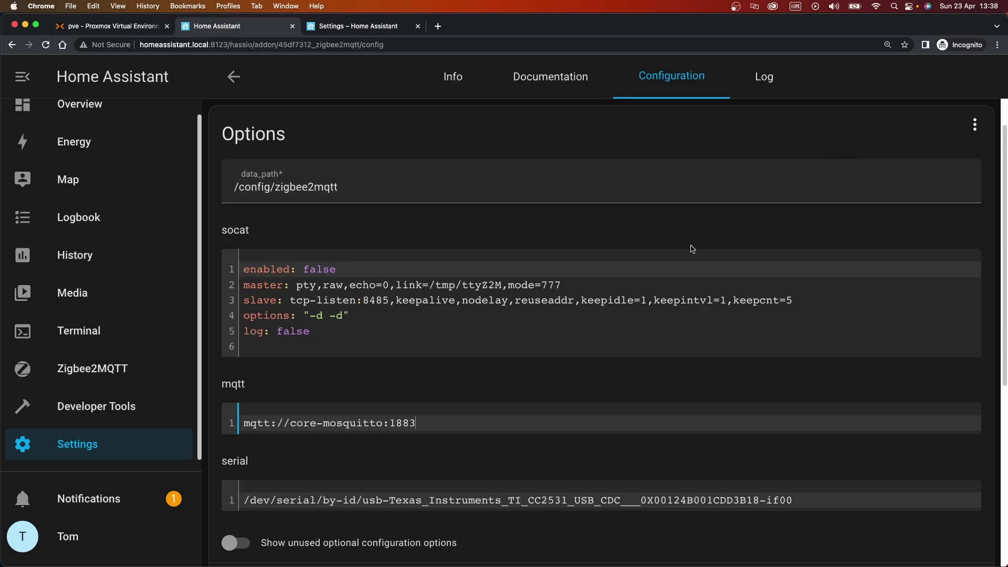
{"action": "scroll", "coordinate": [711, 286], "scroll_direction": "down", "scroll_amount": 5}
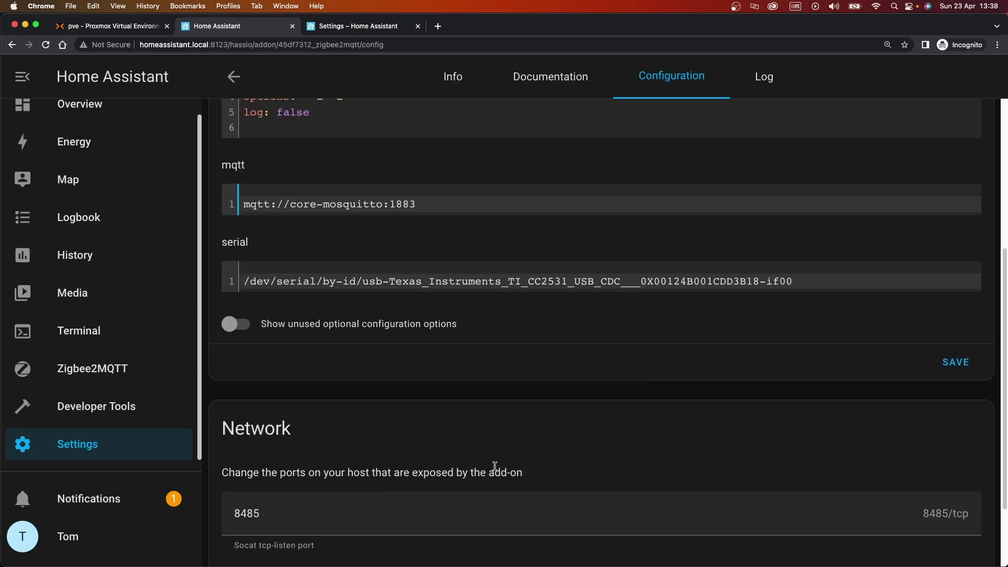
{"action": "left_click", "coordinate": [949, 362]}
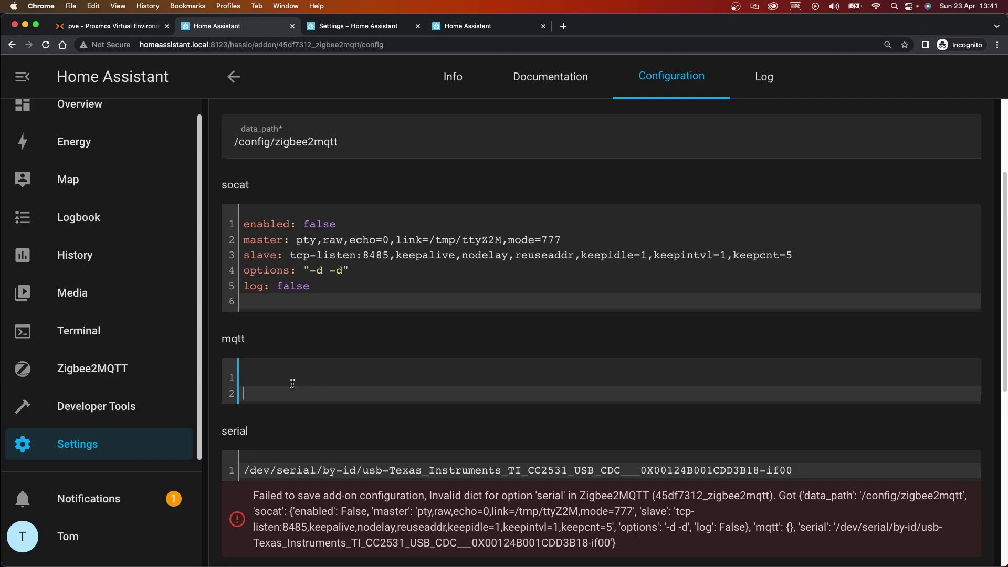
Rewrite the mqtt option as server: with the broker address in quotes
{"action": "key", "text": "super+v"}
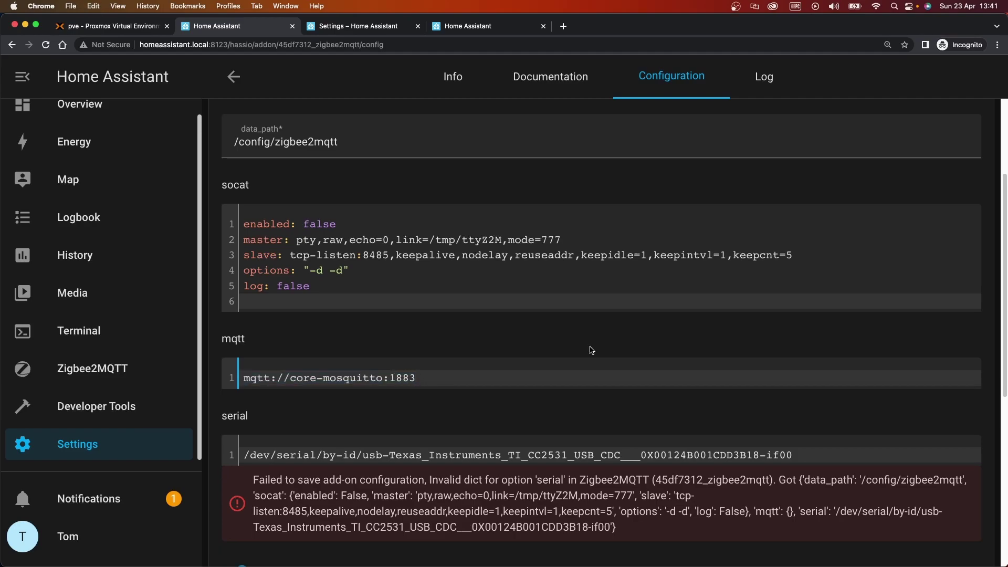
{"action": "type", "text": "server: "}
{"action": "type", "text": "'"}
{"action": "key", "text": "End"}
{"action": "type", "text": "'"}
Rewrite the serial option as port: with the by-id path in quotes
{"action": "left_click", "coordinate": [281, 455]}
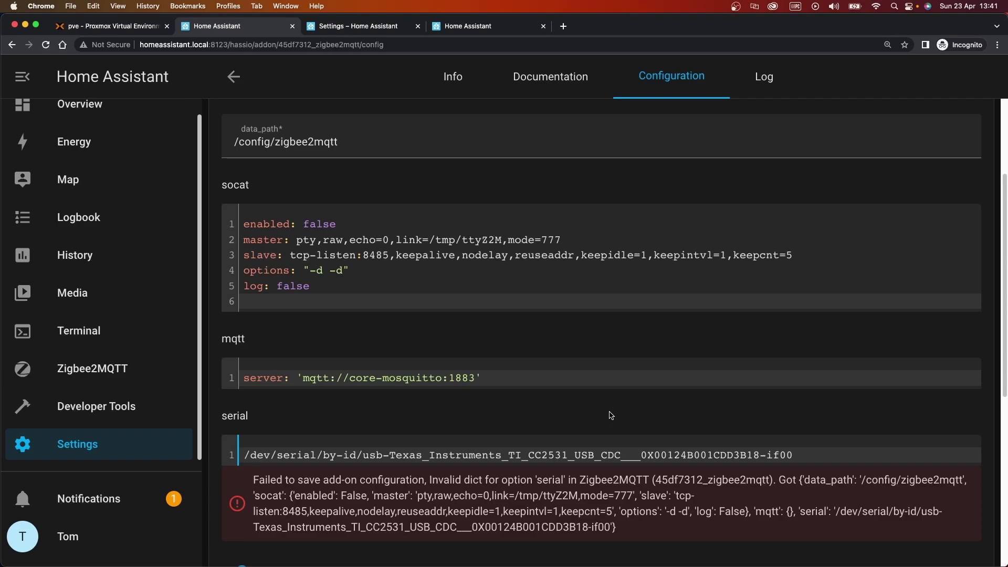
{"action": "type", "text": "port: "}
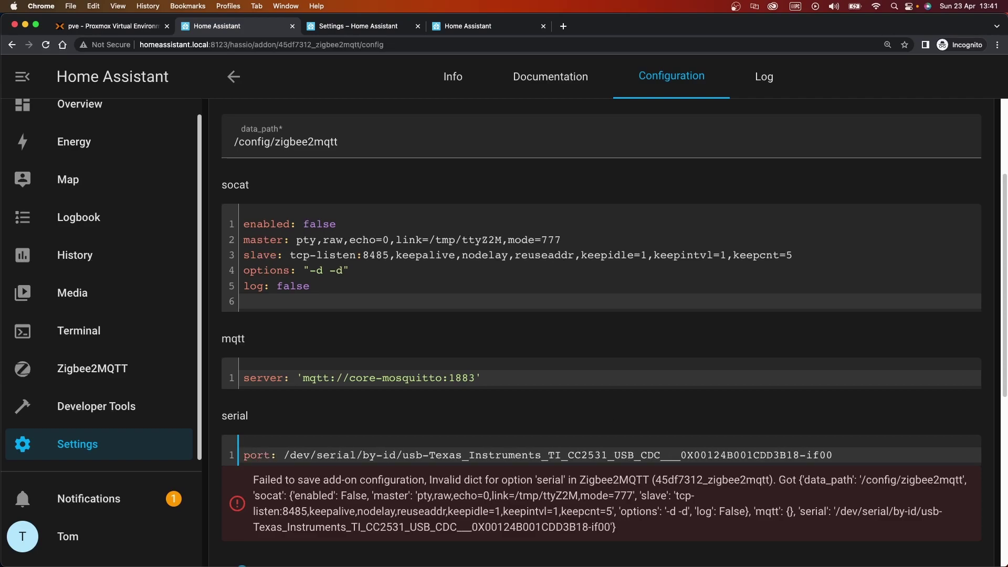
{"action": "type", "text": "'"}
{"action": "key", "text": "End"}
{"action": "type", "text": "'"}
{"action": "scroll", "coordinate": [610, 416], "scroll_direction": "down", "scroll_amount": 7}
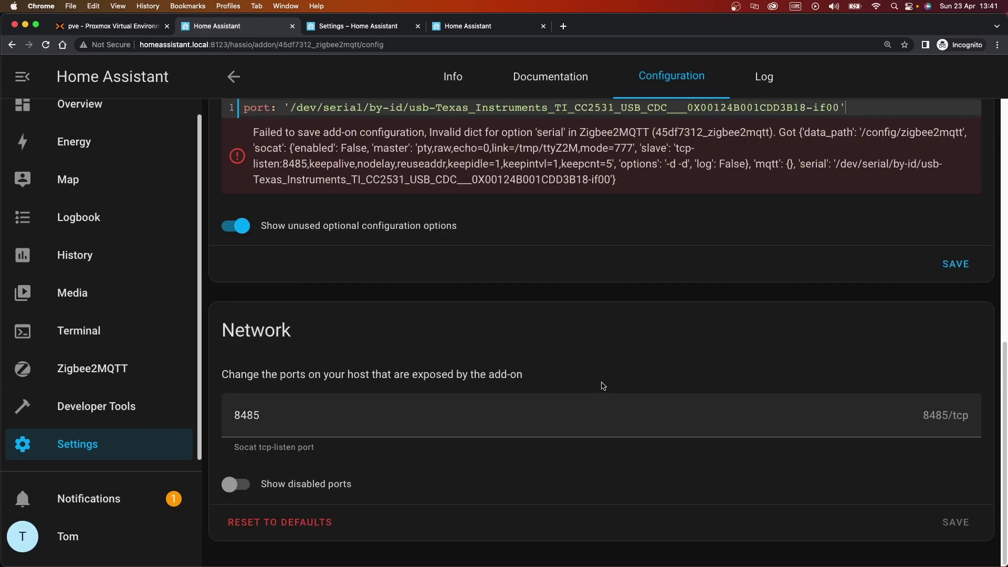
{"action": "scroll", "coordinate": [603, 385], "scroll_direction": "up", "scroll_amount": 6}
Save the corrected Zigbee2MQTT options and return to the add-on's Info page
{"action": "left_click_drag", "start_coordinate": [261, 345], "coordinate": [475, 347]}
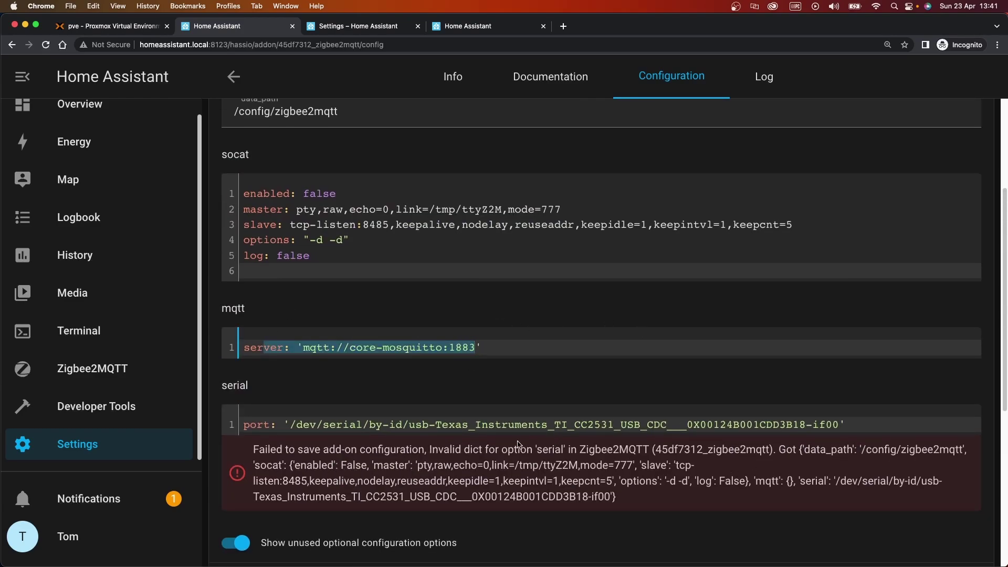
{"action": "scroll", "coordinate": [714, 478], "scroll_direction": "down", "scroll_amount": 5}
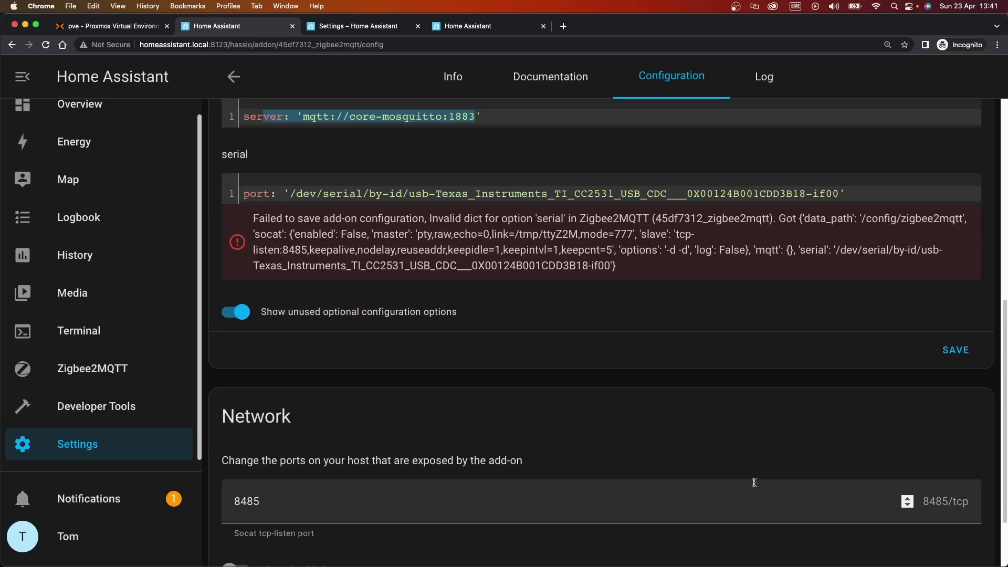
{"action": "scroll", "coordinate": [840, 378], "scroll_direction": "up", "scroll_amount": 1}
{"action": "left_click", "coordinate": [956, 371]}
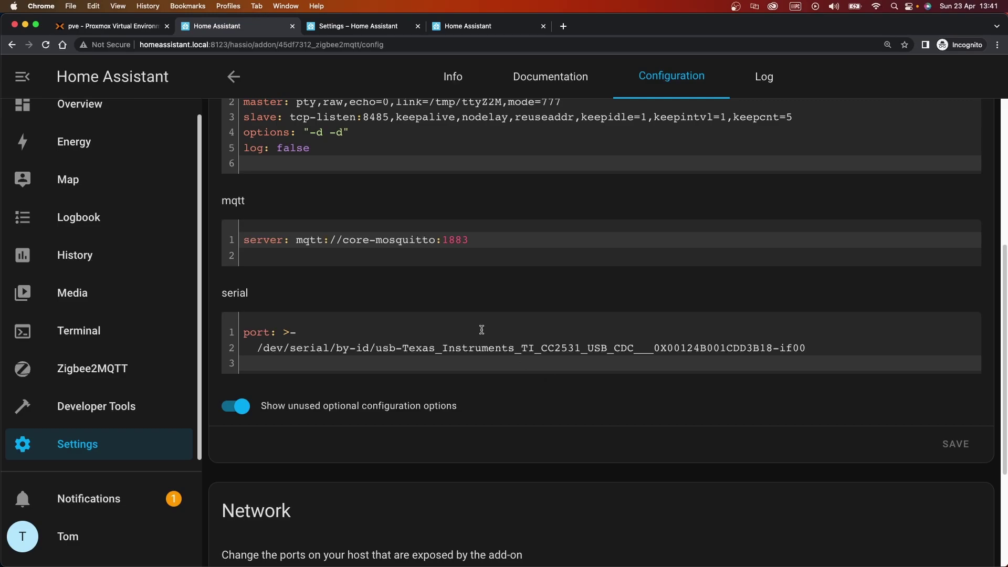
{"action": "scroll", "coordinate": [479, 328], "scroll_direction": "up", "scroll_amount": 5}
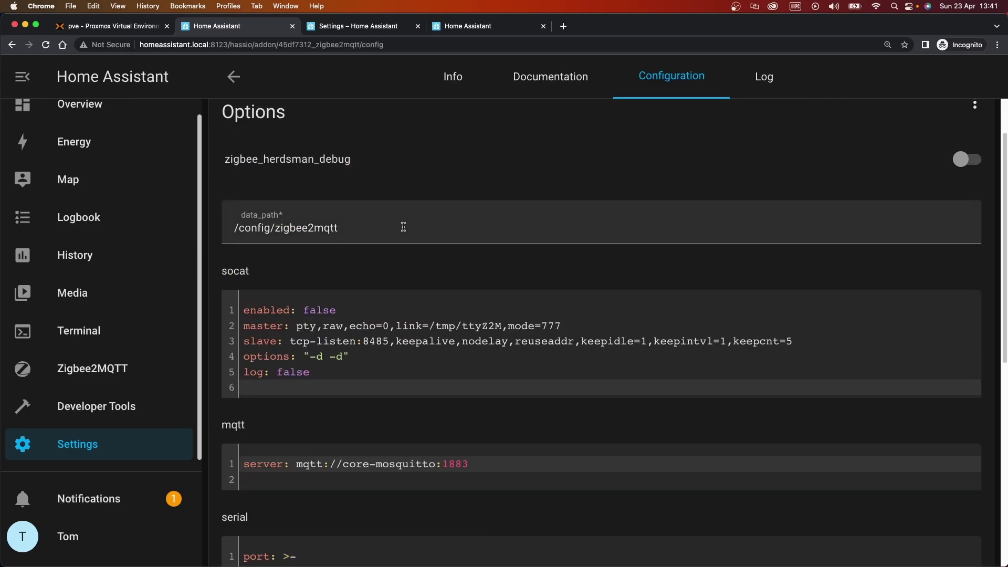
{"action": "scroll", "coordinate": [641, 344], "scroll_direction": "down", "scroll_amount": 6}
{"action": "scroll", "coordinate": [641, 344], "scroll_direction": "up", "scroll_amount": 8}
{"action": "left_click", "coordinate": [453, 77]}
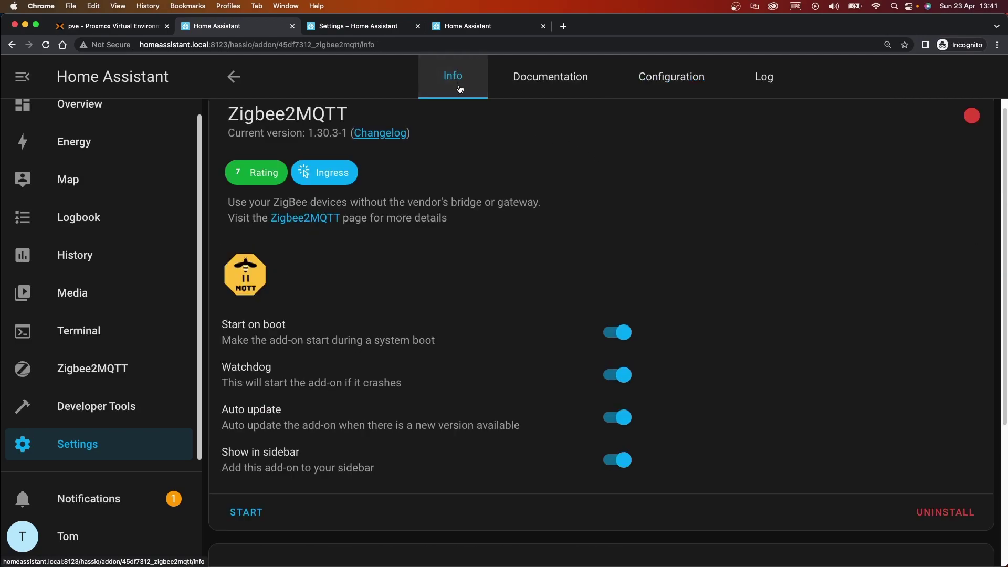
Start Zigbee2MQTT and refresh its log to read the MQTT 'Not authorized' error
{"action": "left_click", "coordinate": [259, 512]}
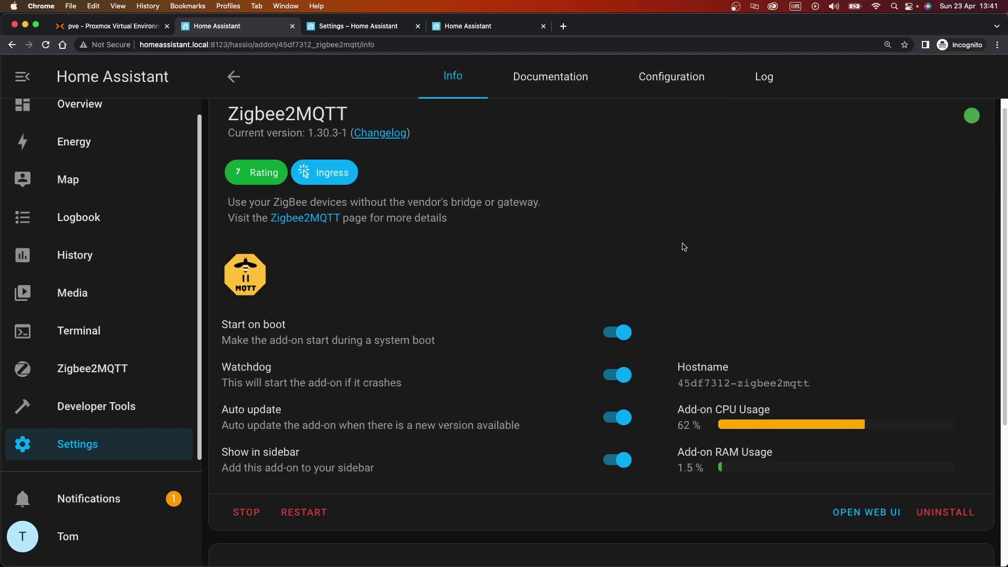
{"action": "left_click", "coordinate": [765, 78]}
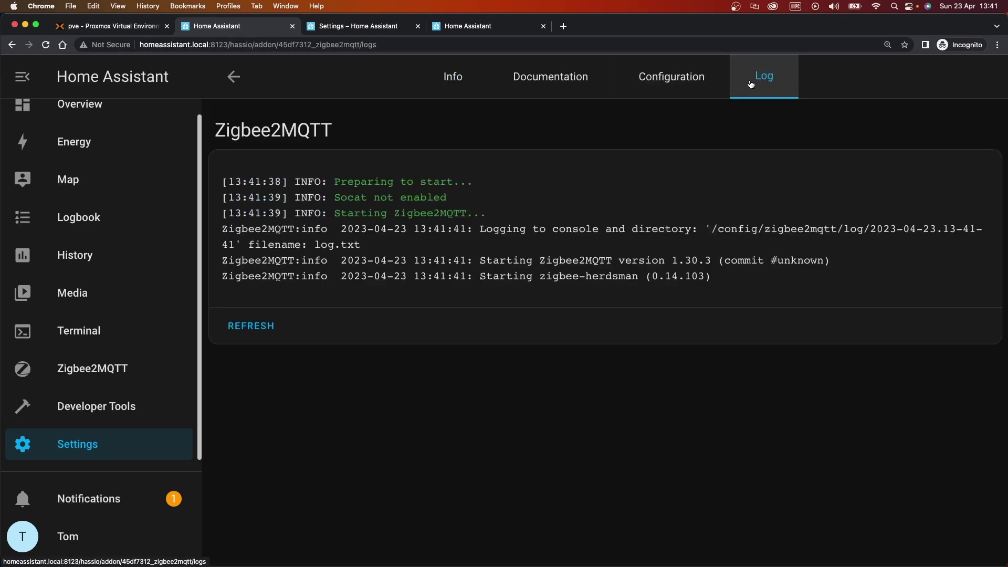
{"action": "left_click", "coordinate": [256, 324]}
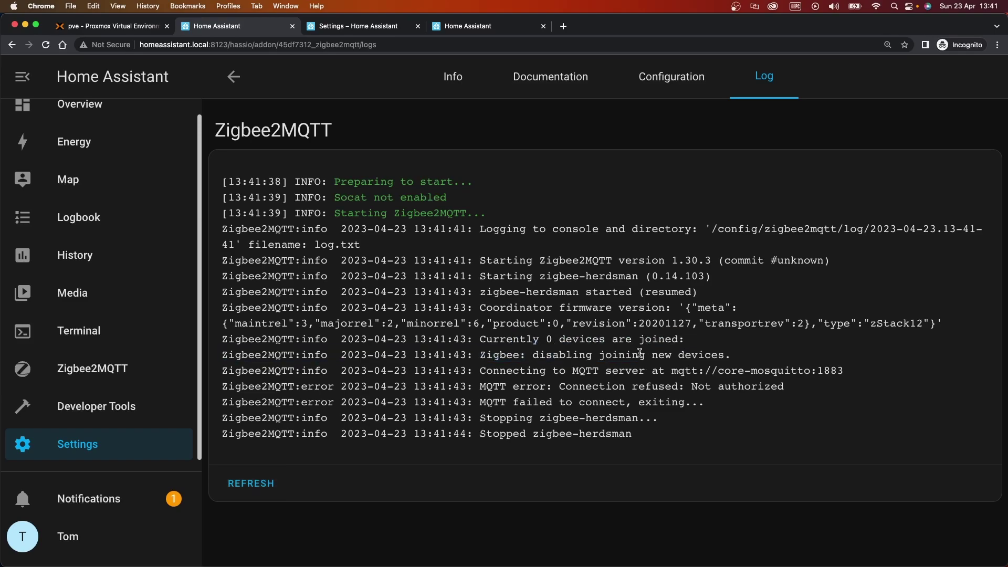
{"action": "left_click_drag", "start_coordinate": [573, 389], "coordinate": [760, 390]}
{"action": "left_click", "coordinate": [760, 390]}
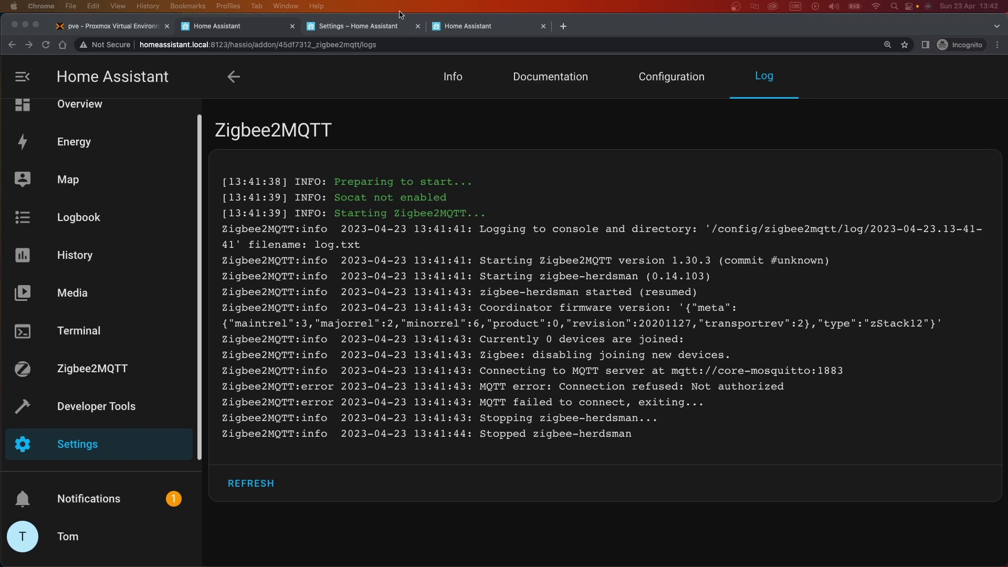
Check the hardware list and documentation tabs for the dongle's serial ID
{"action": "left_click", "coordinate": [412, 22]}
{"action": "left_click", "coordinate": [475, 27]}
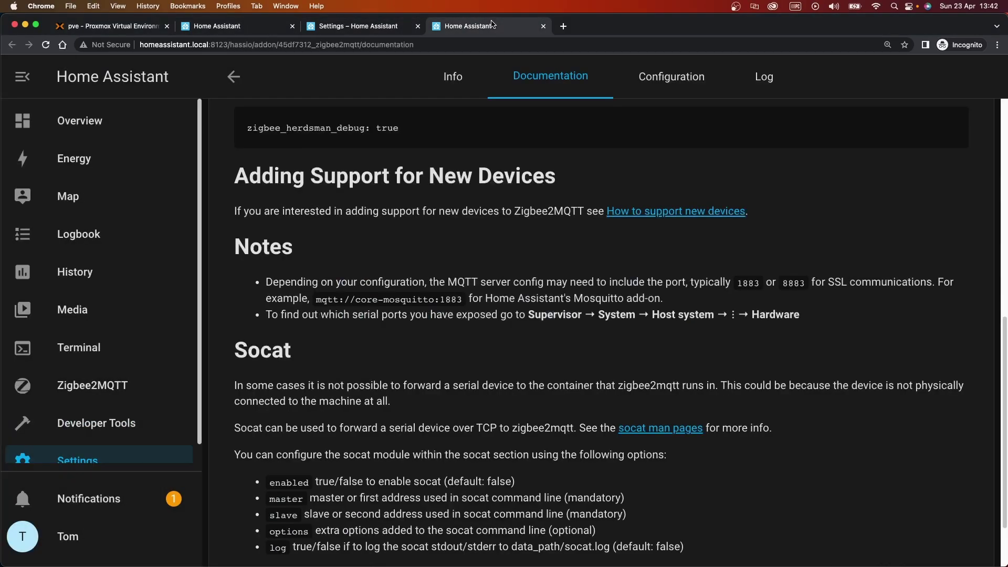
{"action": "left_click", "coordinate": [375, 27]}
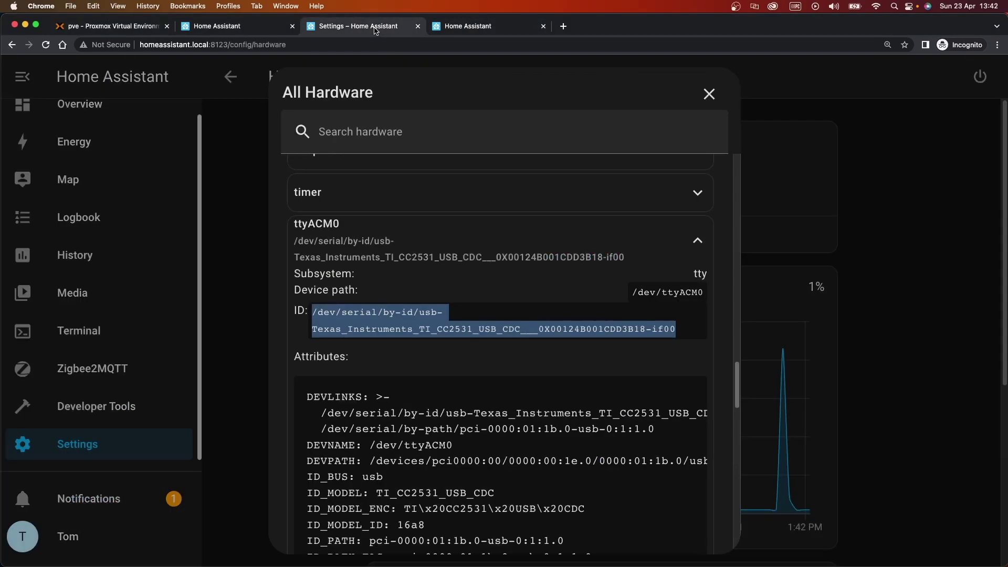
{"action": "left_click", "coordinate": [237, 27]}
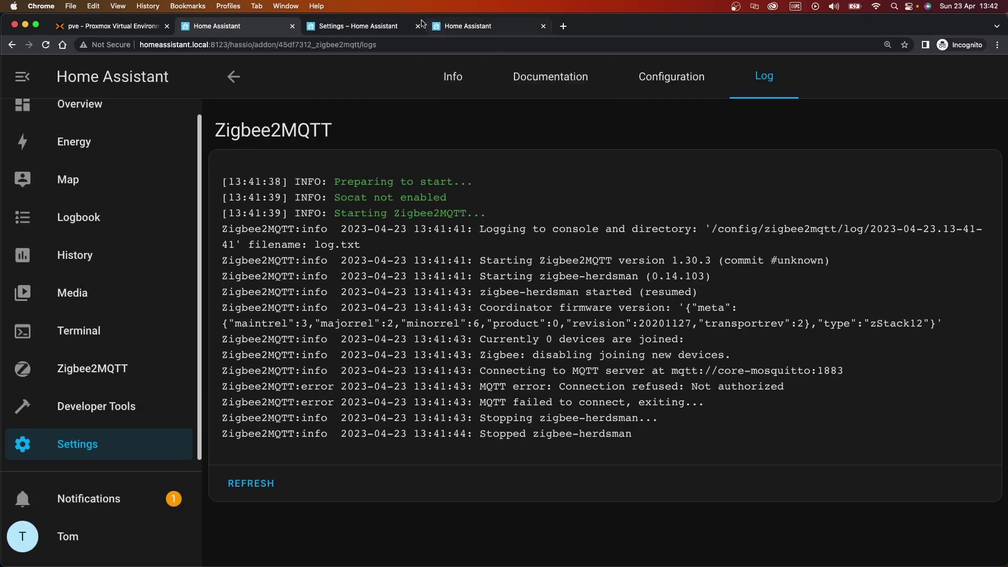
{"action": "left_click", "coordinate": [369, 31]}
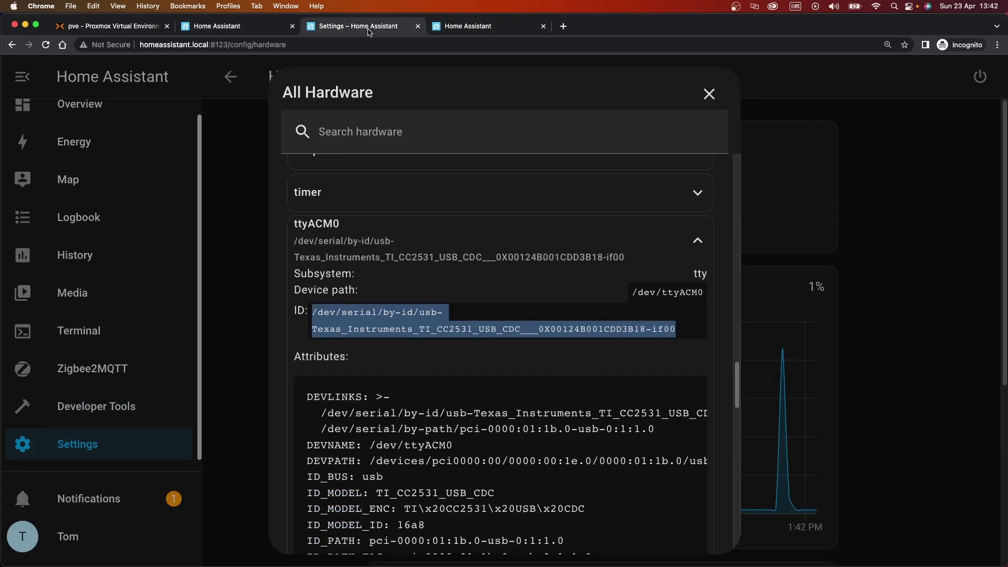
{"action": "key", "text": "super+bracketleft"}
{"action": "left_click", "coordinate": [252, 27]}
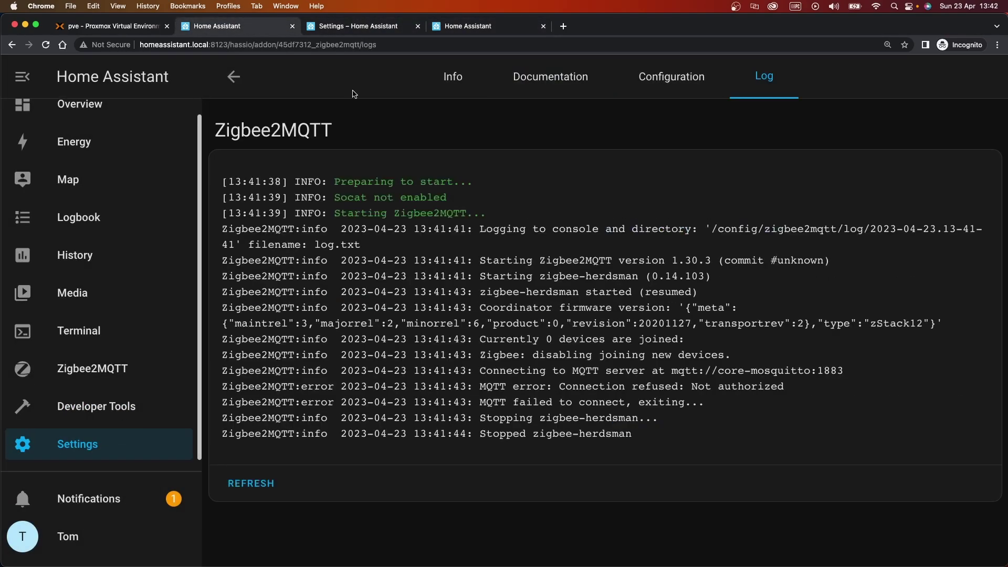
Add 'user: mqtt' and a password line under the mqtt options
{"action": "left_click", "coordinate": [657, 78]}
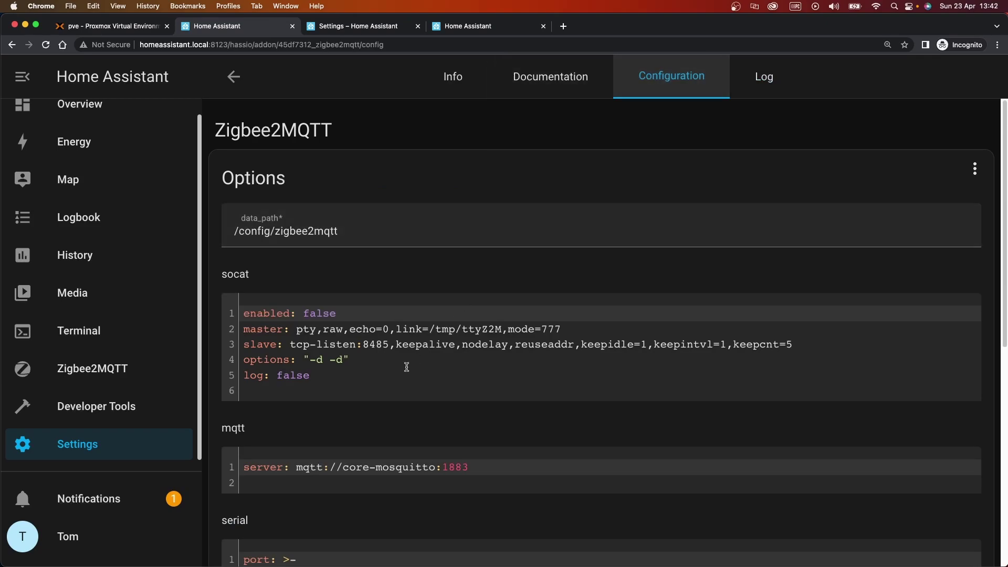
{"action": "scroll", "coordinate": [407, 366], "scroll_direction": "down", "scroll_amount": 2}
{"action": "left_click", "coordinate": [502, 349]}
{"action": "key", "text": "Return"}
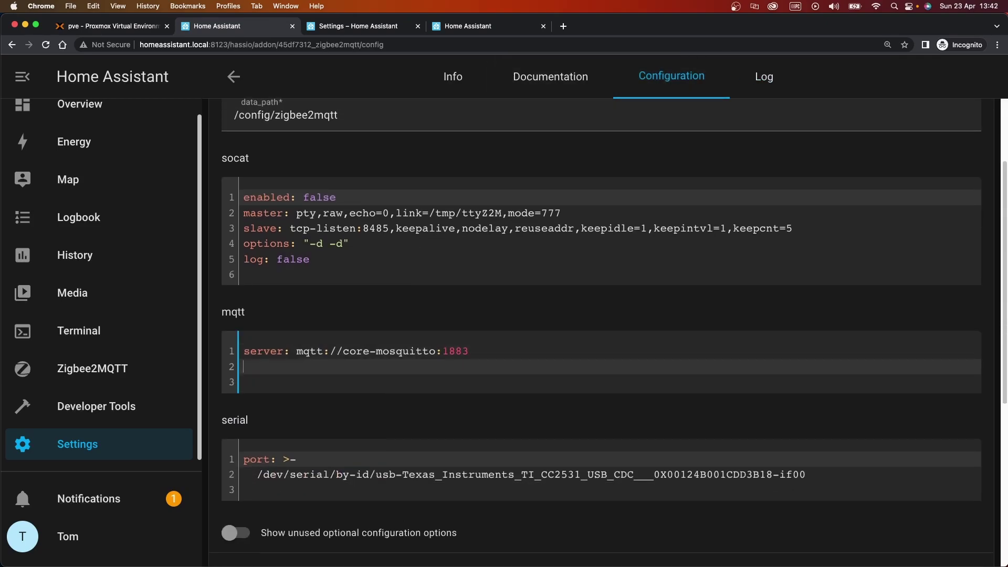
{"action": "type", "text": "user: mqtt"}
{"action": "key", "text": "Return"}
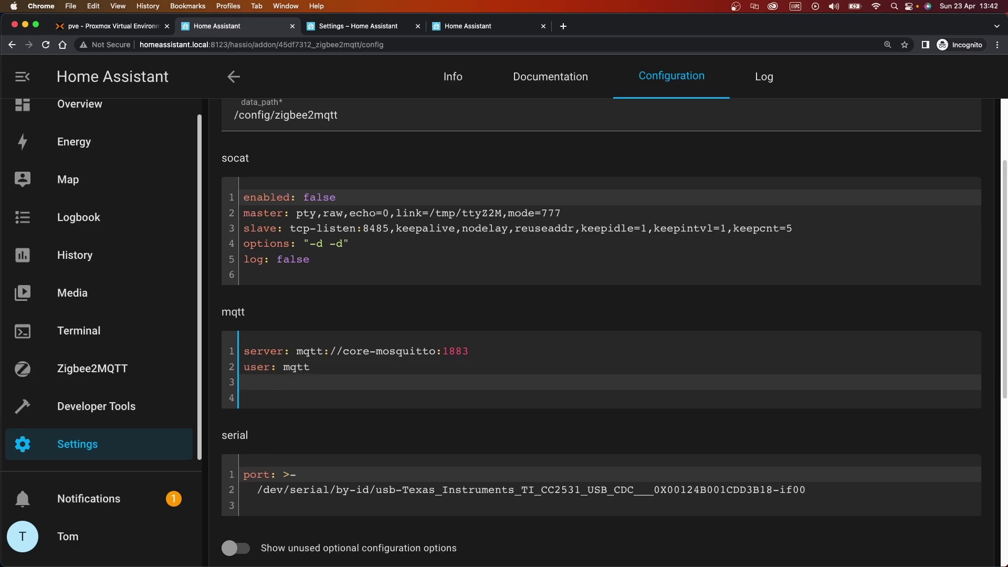
{"action": "type", "text": "password: mqtt"}
{"action": "left_click", "coordinate": [517, 424]}
Save the Zigbee2MQTT configuration and confirm restarting the add-on
{"action": "scroll", "coordinate": [514, 419], "scroll_direction": "down", "scroll_amount": 6}
{"action": "scroll", "coordinate": [496, 400], "scroll_direction": "up", "scroll_amount": 4}
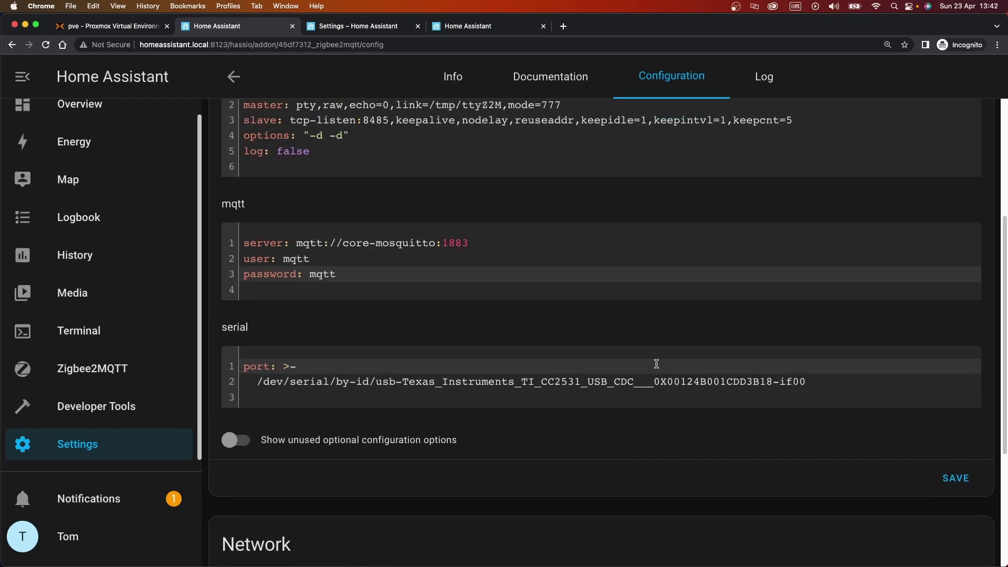
{"action": "left_click", "coordinate": [964, 479]}
{"action": "left_click", "coordinate": [746, 355]}
Go to Settings > People > Users and begin adding a new user
{"action": "left_click", "coordinate": [100, 440]}
{"action": "left_click", "coordinate": [534, 538]}
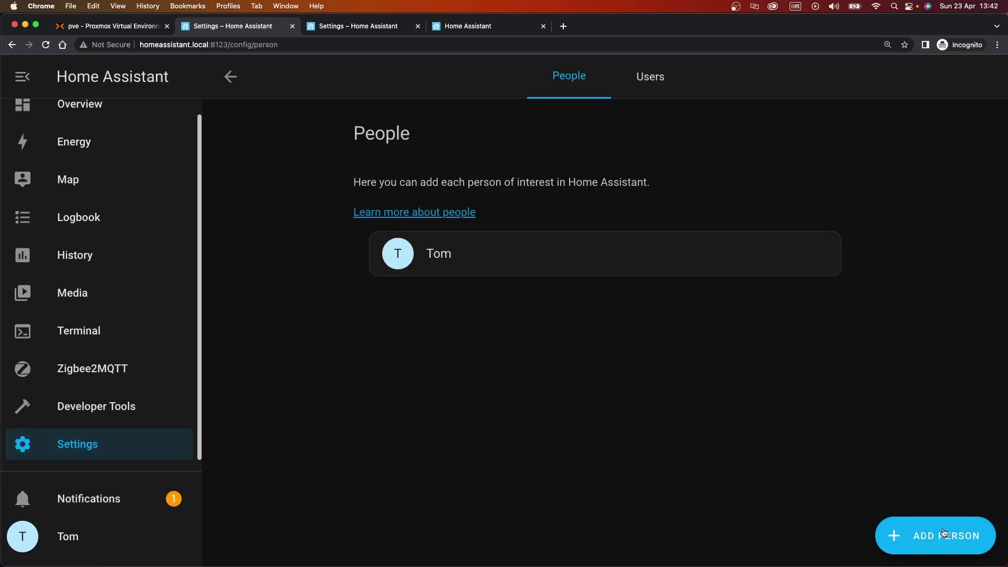
{"action": "left_click", "coordinate": [643, 92]}
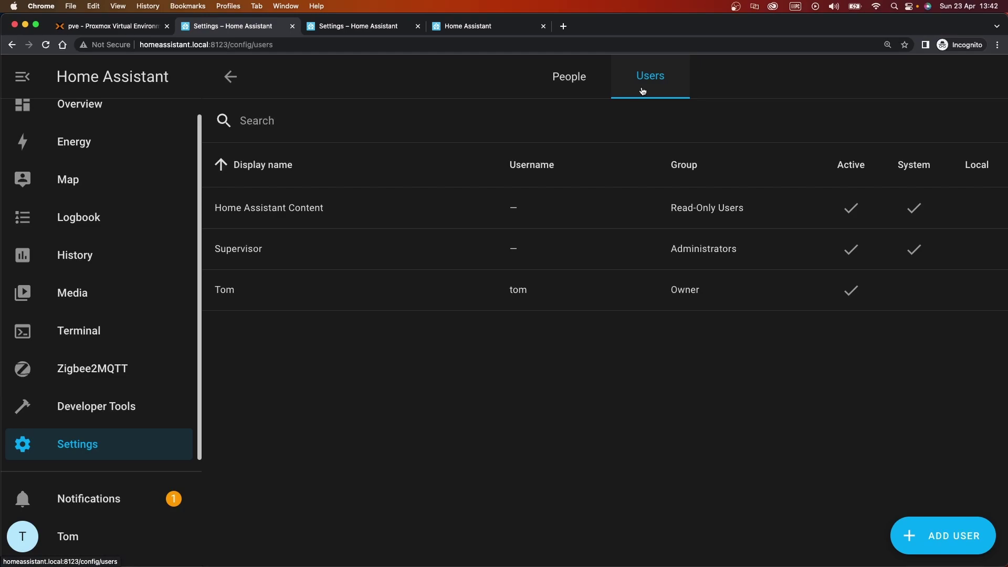
{"action": "left_click", "coordinate": [914, 536]}
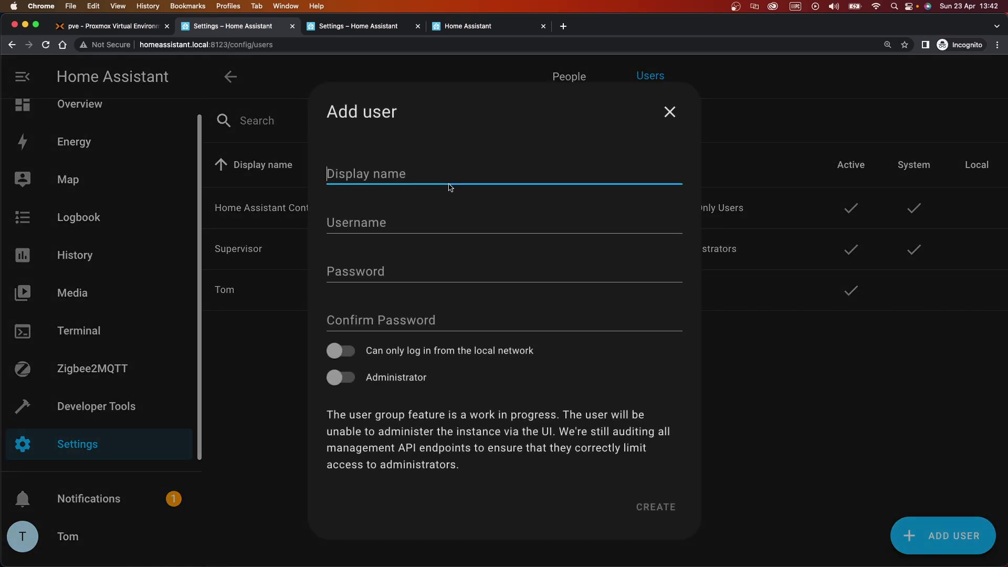
Create the user Mqtt (username mqtt), entering its password twice
{"action": "type", "text": "Mqtt"}
{"action": "key", "text": "Tab"}
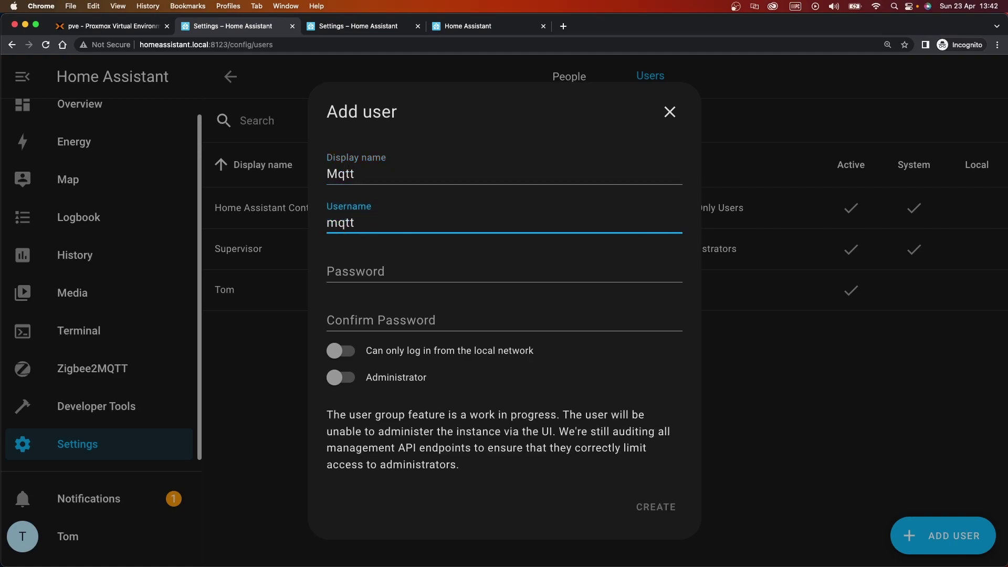
{"action": "key", "text": "Tab"}
{"action": "type", "text": "mqtt"}
{"action": "key", "text": "Tab"}
{"action": "type", "text": "mqtt"}
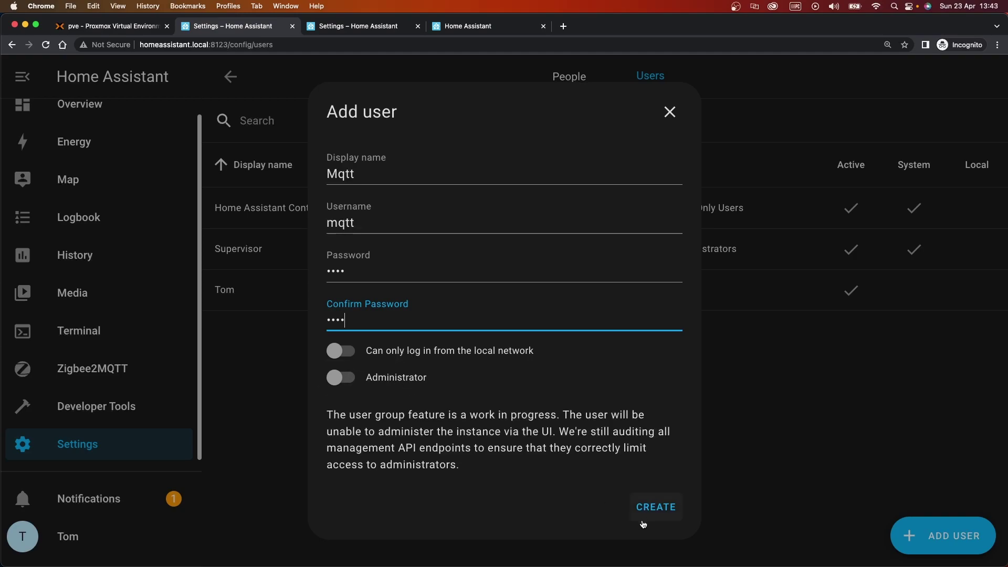
{"action": "left_click", "coordinate": [657, 506]}
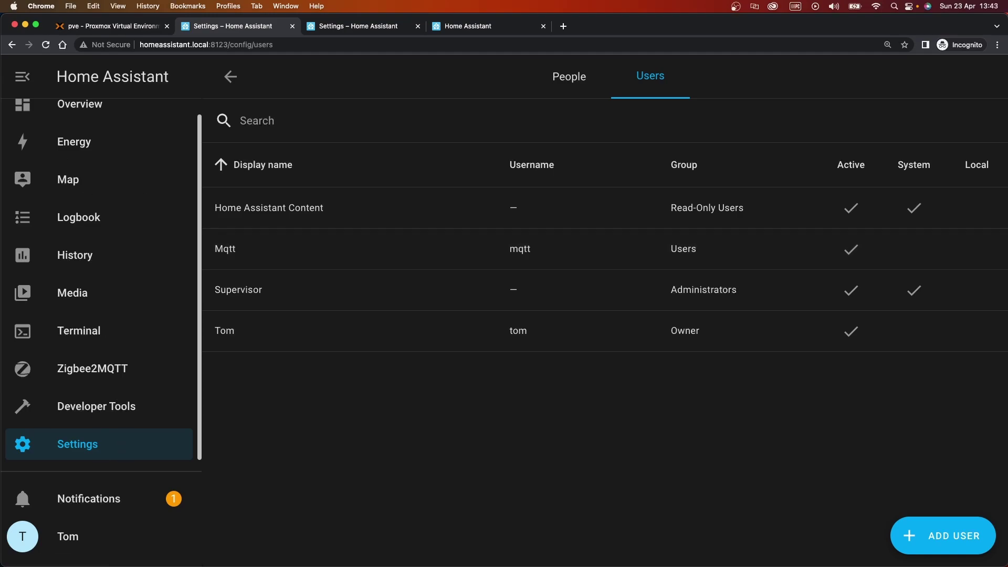
{"action": "key", "text": "super+shift+5"}
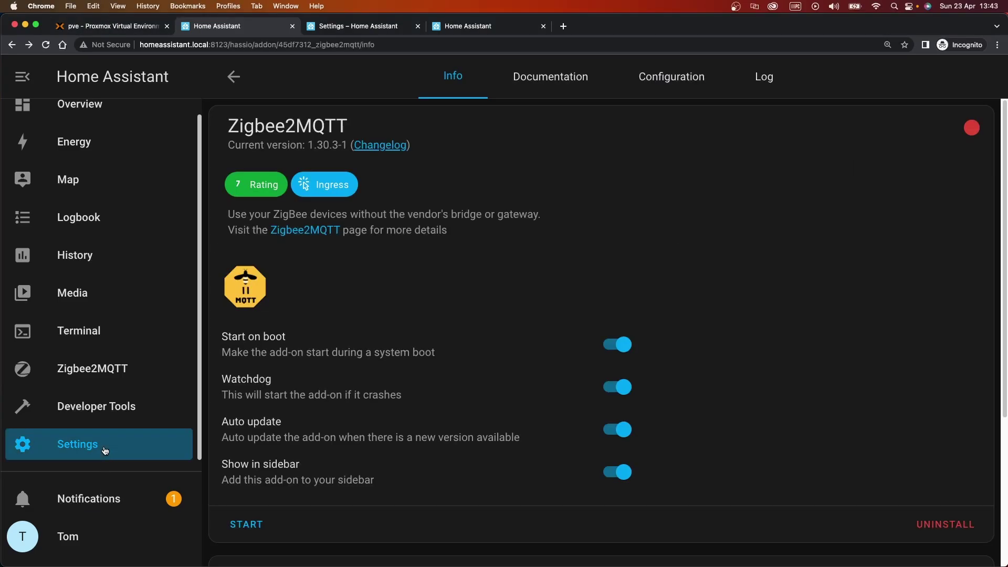
Open the Zigbee2MQTT add-on and check the MQTT credentials in its Configuration
{"action": "left_click", "coordinate": [153, 447]}
{"action": "left_click", "coordinate": [535, 364]}
{"action": "left_click", "coordinate": [848, 148]}
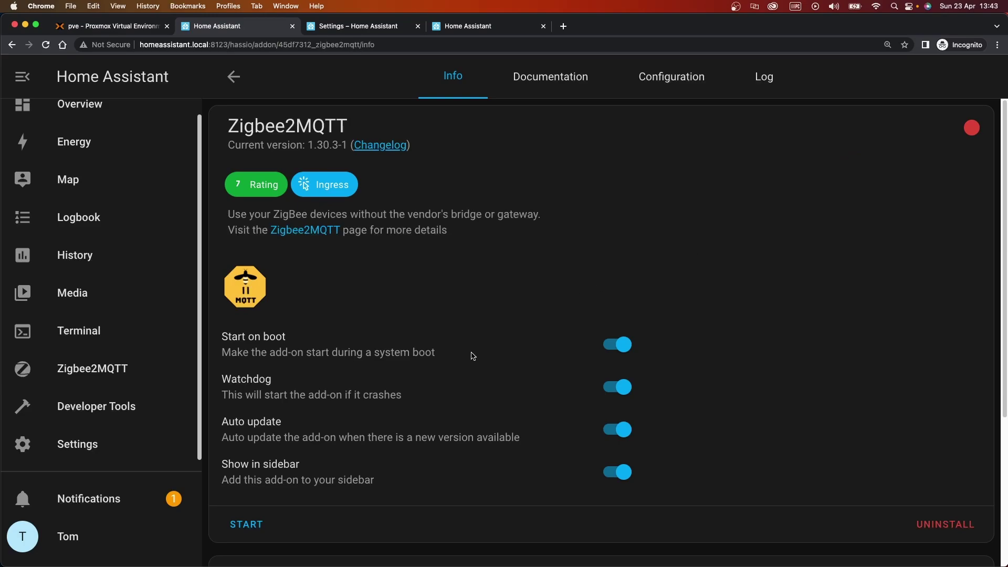
{"action": "left_click", "coordinate": [659, 82]}
{"action": "scroll", "coordinate": [508, 333], "scroll_direction": "down", "scroll_amount": 5}
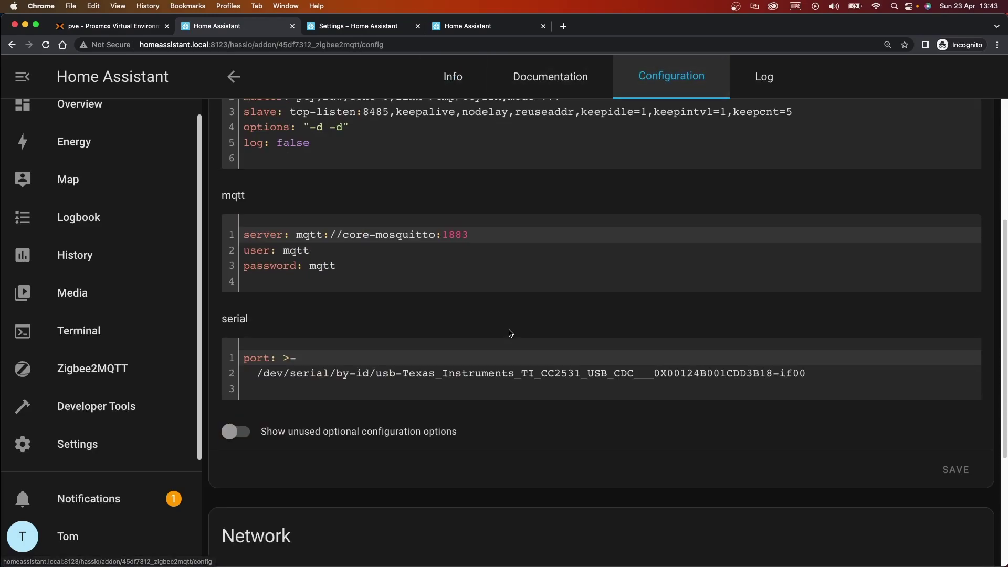
{"action": "left_click", "coordinate": [339, 267]}
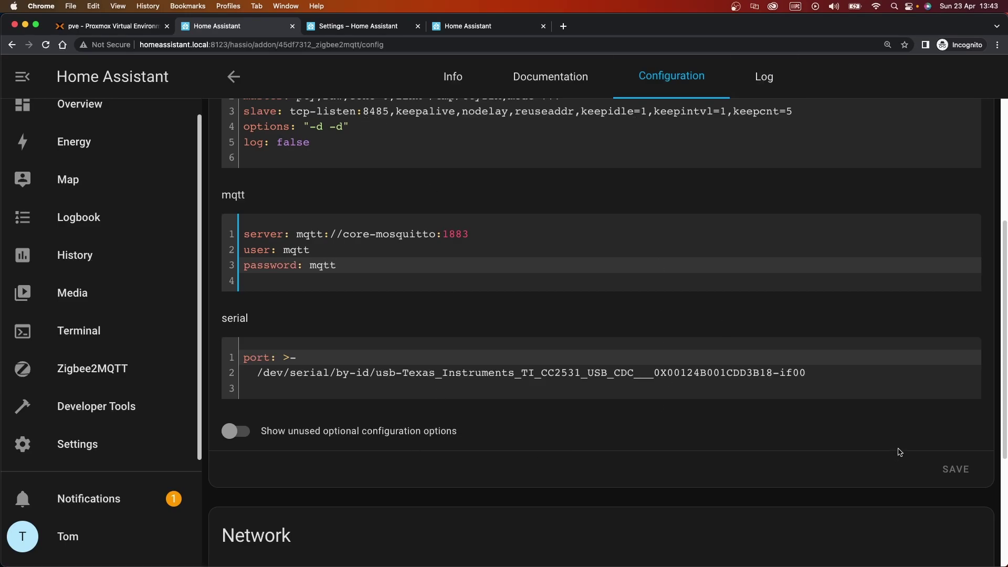
Start the add-on and refresh its log, which still shows MQTT 'Not authorized'
{"action": "left_click", "coordinate": [759, 80]}
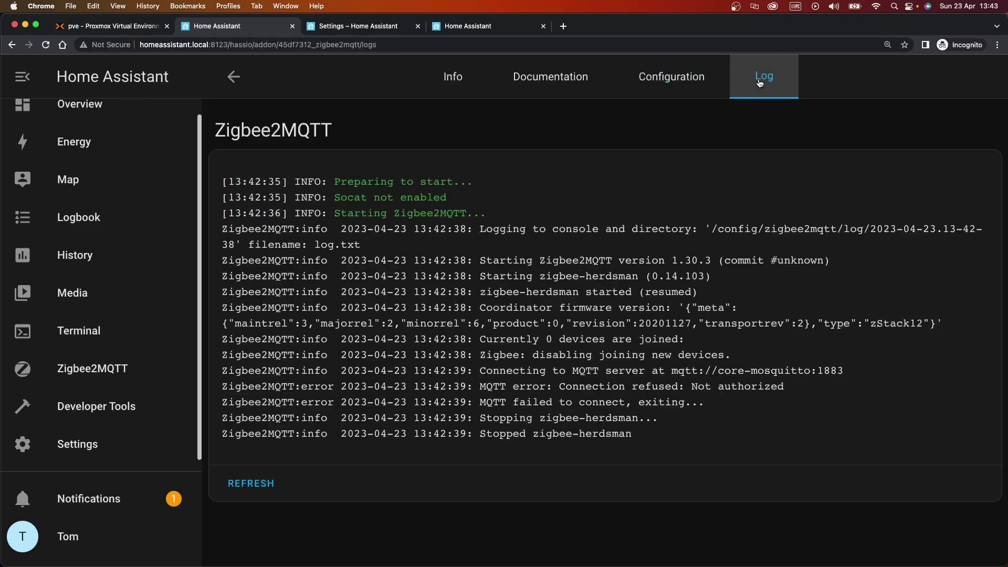
{"action": "left_click", "coordinate": [259, 485]}
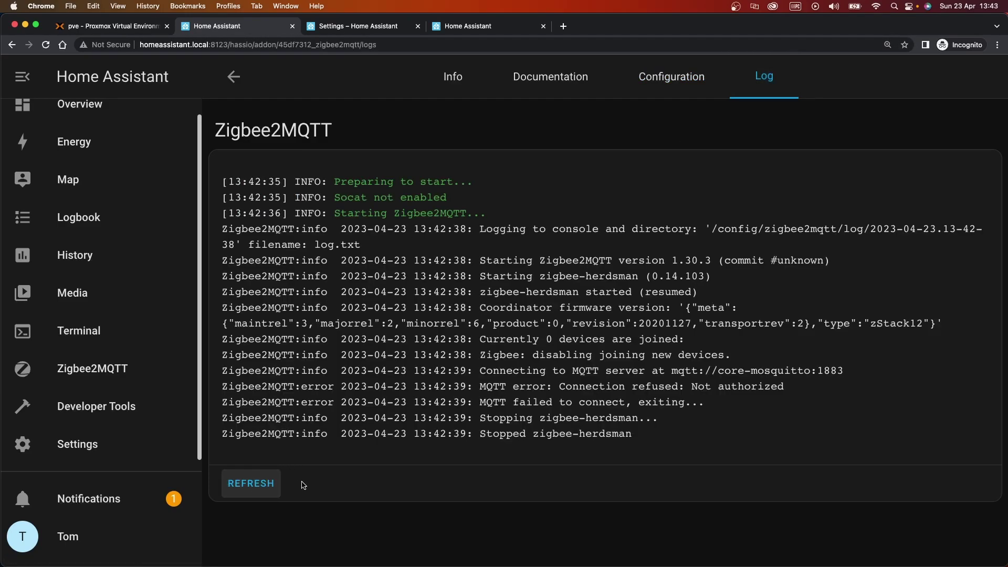
{"action": "left_click", "coordinate": [449, 80]}
{"action": "left_click", "coordinate": [244, 524]}
{"action": "left_click", "coordinate": [767, 76]}
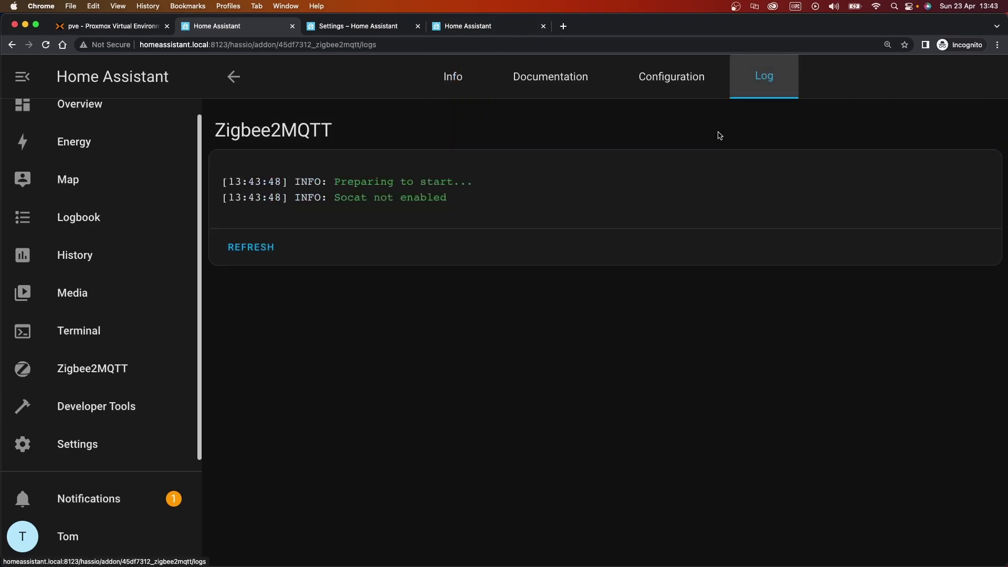
{"action": "left_click", "coordinate": [259, 251]}
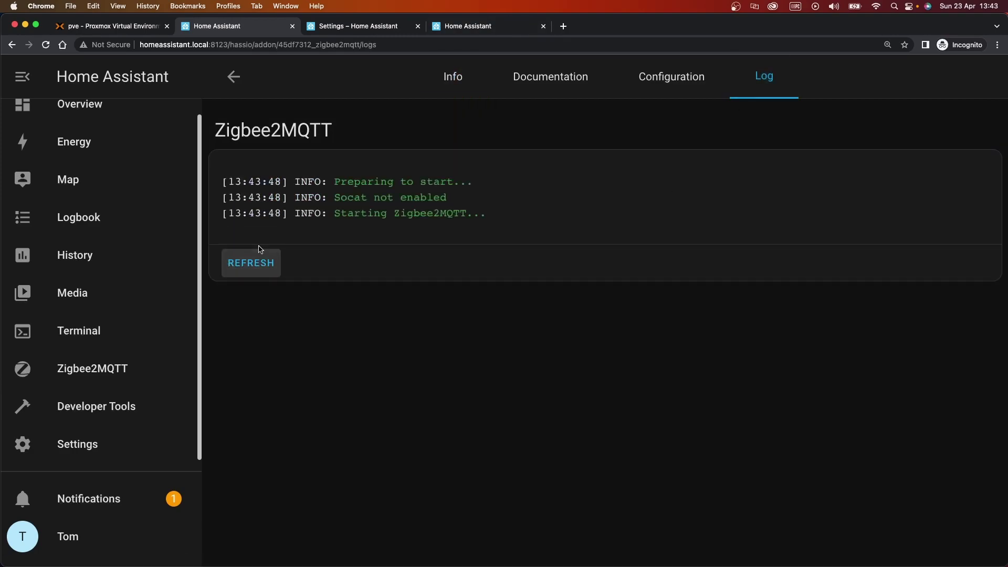
{"action": "left_click", "coordinate": [263, 265]}
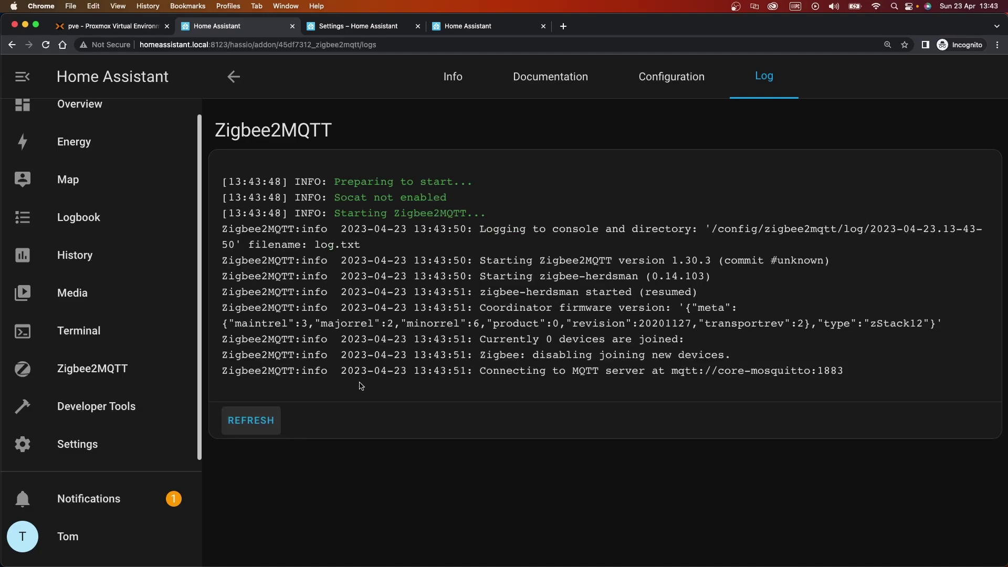
{"action": "left_click", "coordinate": [256, 420]}
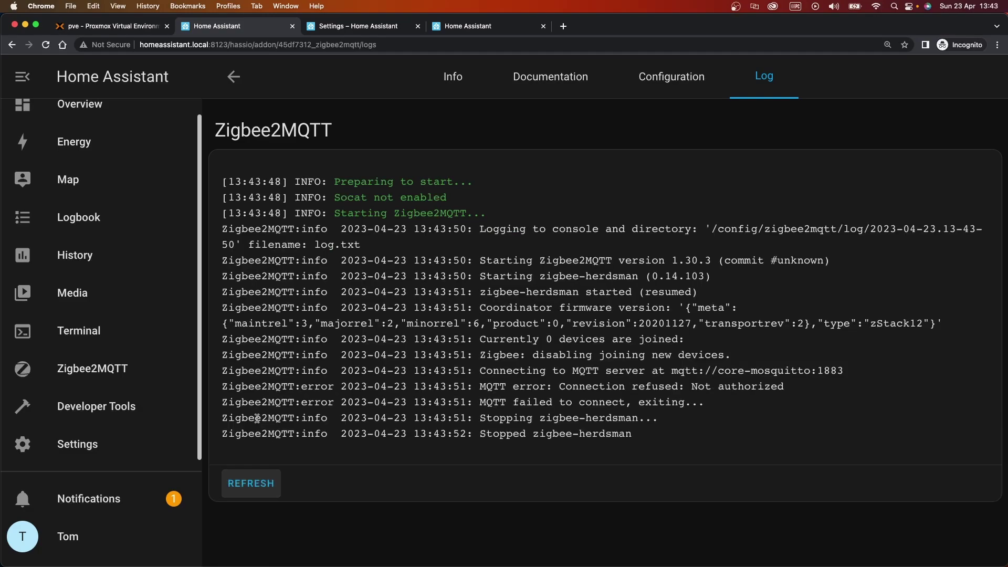
{"action": "left_click", "coordinate": [669, 387]}
{"action": "left_click_drag", "start_coordinate": [712, 387], "coordinate": [764, 371]}
{"action": "left_click", "coordinate": [785, 372]}
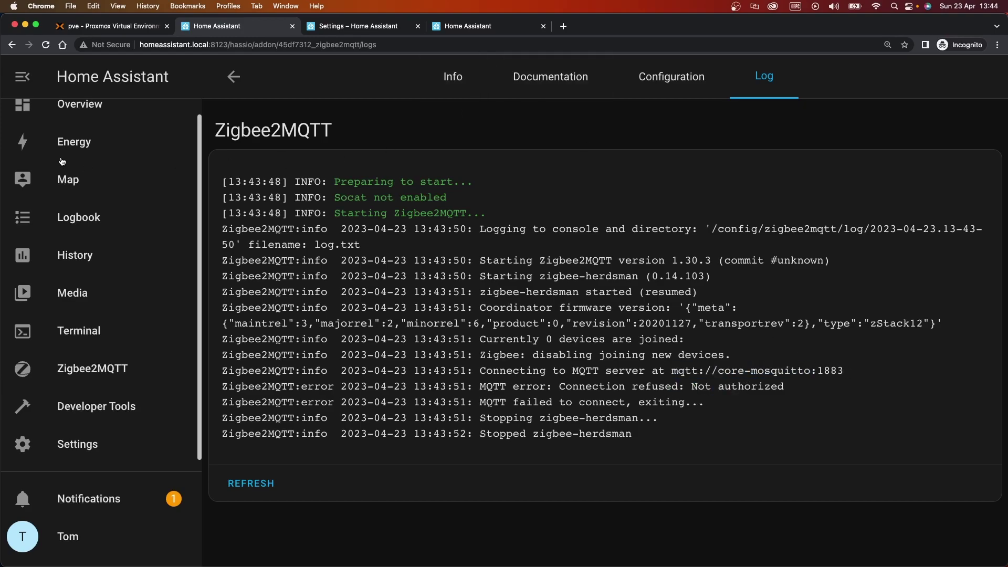
Enable 'Can only log in from the local network' for the Mqtt user and update it
{"action": "left_click", "coordinate": [101, 454]}
{"action": "left_click", "coordinate": [500, 518]}
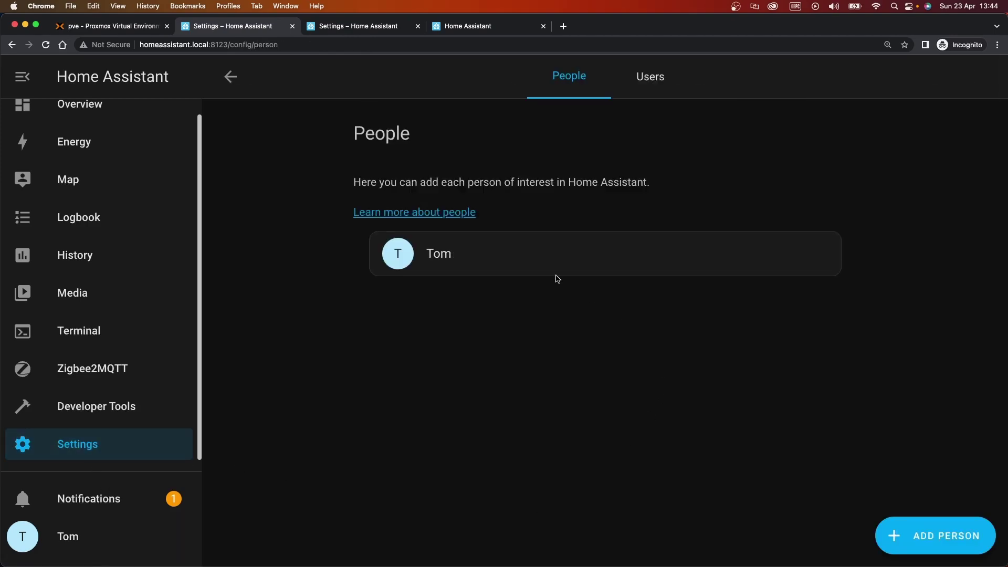
{"action": "left_click", "coordinate": [651, 77]}
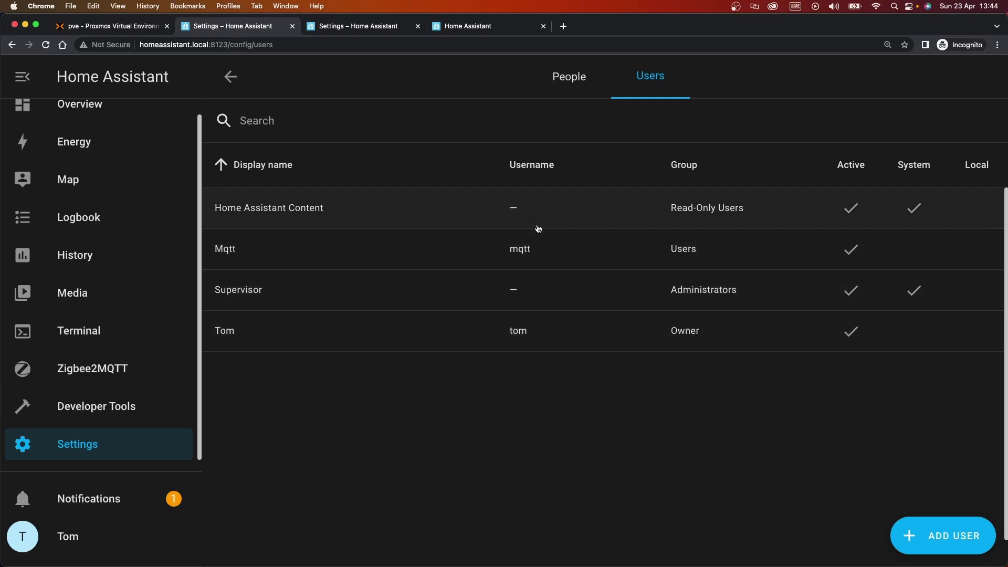
{"action": "left_click", "coordinate": [496, 250]}
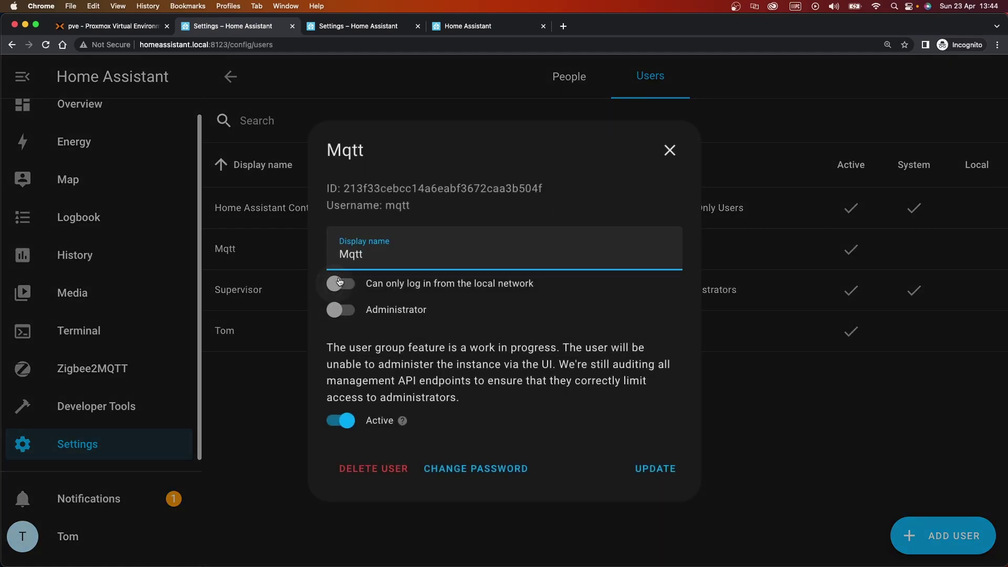
{"action": "left_click", "coordinate": [335, 285]}
{"action": "left_click", "coordinate": [657, 470]}
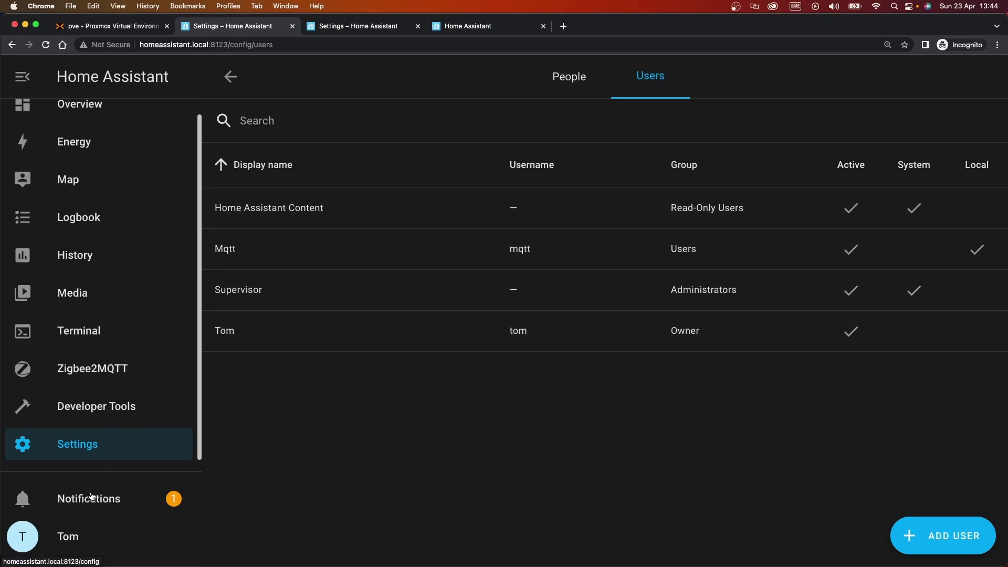
Start Zigbee2MQTT, confirm in its log it connects to MQTT, then open its Devices dashboard
{"action": "left_click", "coordinate": [108, 449]}
{"action": "left_click", "coordinate": [568, 346]}
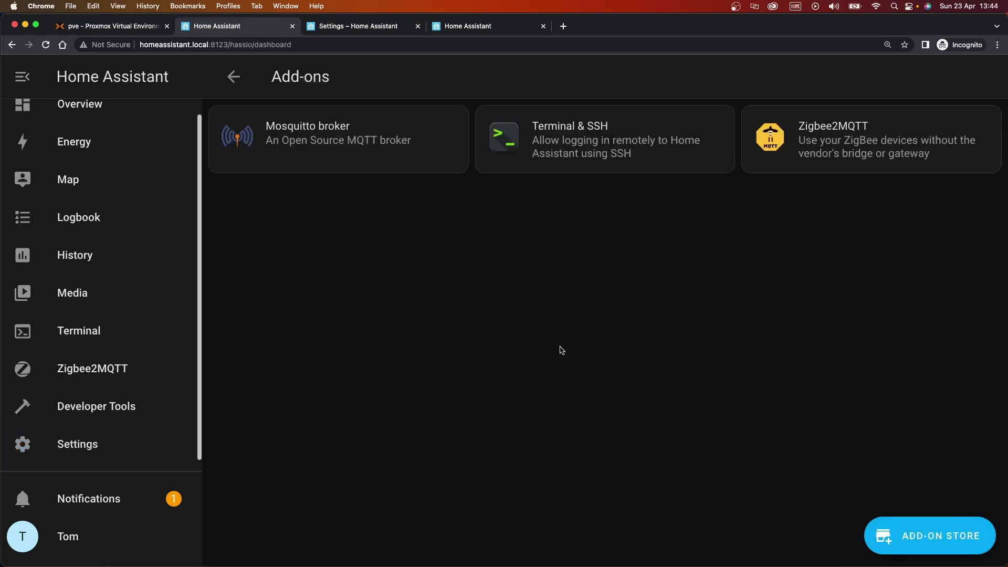
{"action": "left_click", "coordinate": [874, 126]}
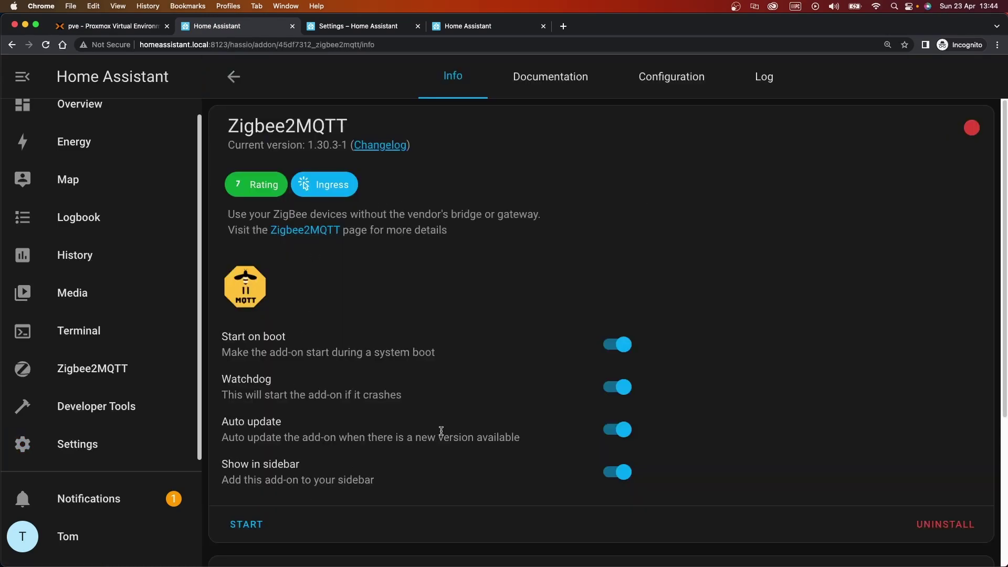
{"action": "left_click", "coordinate": [246, 524]}
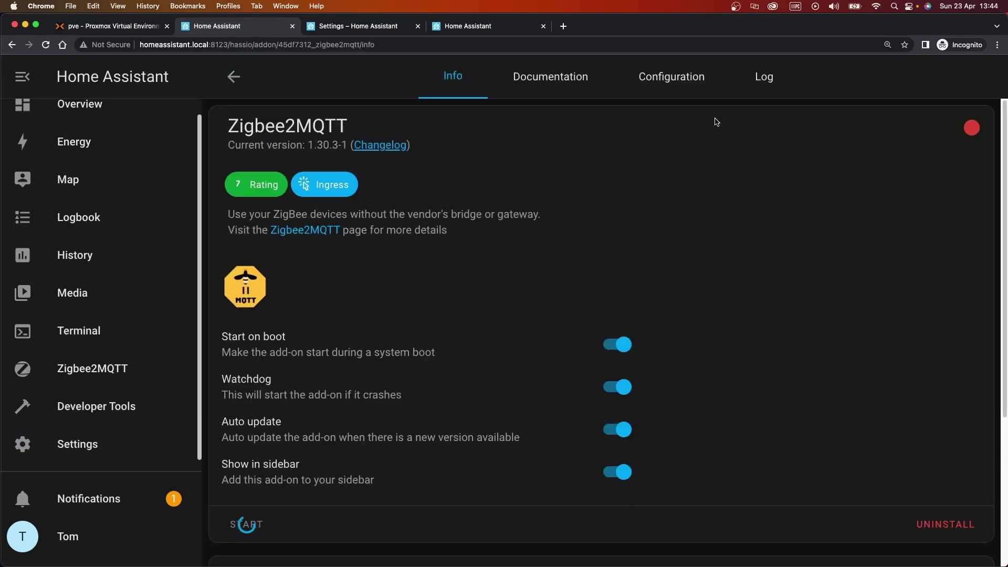
{"action": "left_click", "coordinate": [765, 77]}
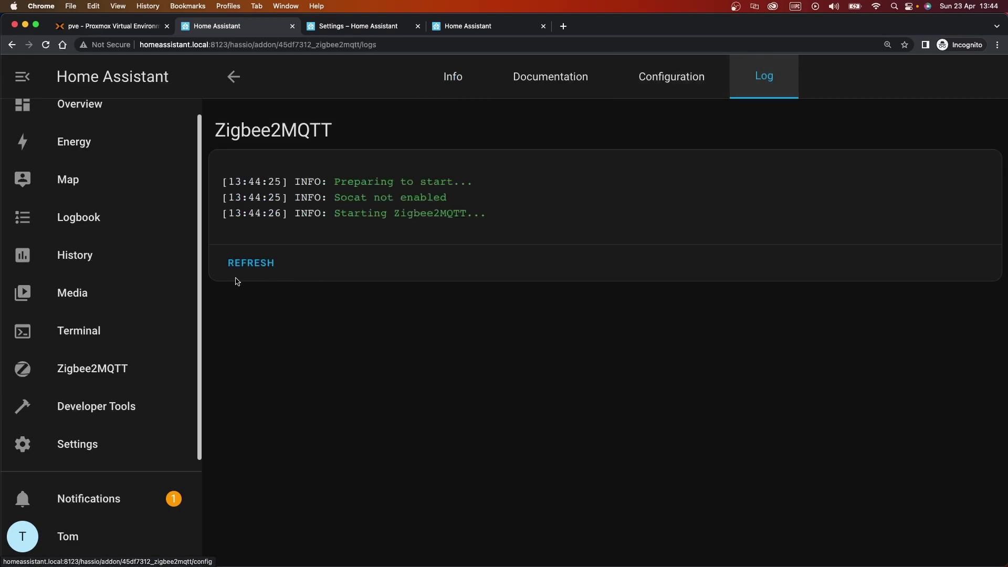
{"action": "left_click", "coordinate": [257, 264]}
{"action": "left_click", "coordinate": [266, 329]}
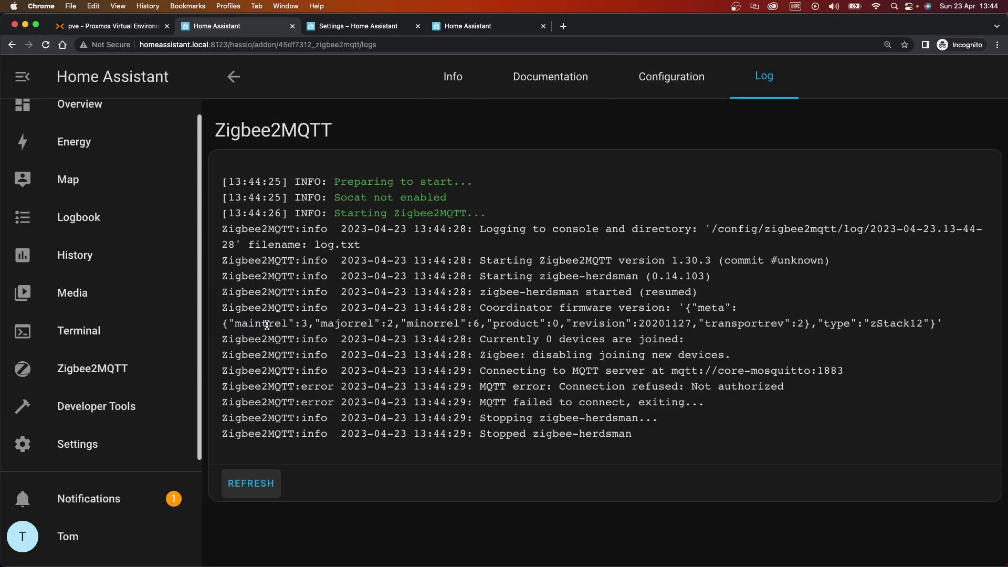
{"action": "left_click", "coordinate": [761, 391]}
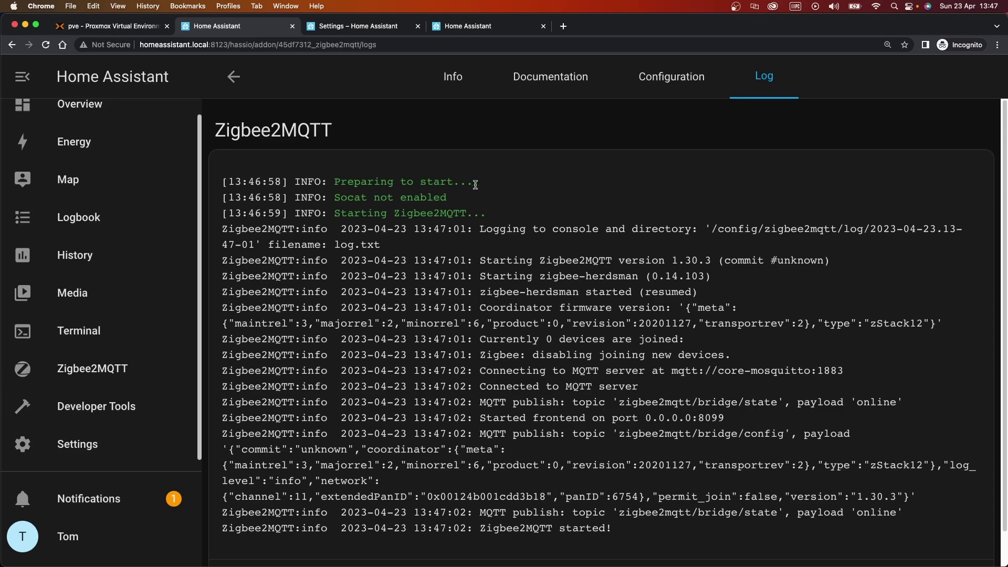
{"action": "left_click", "coordinate": [103, 370]}
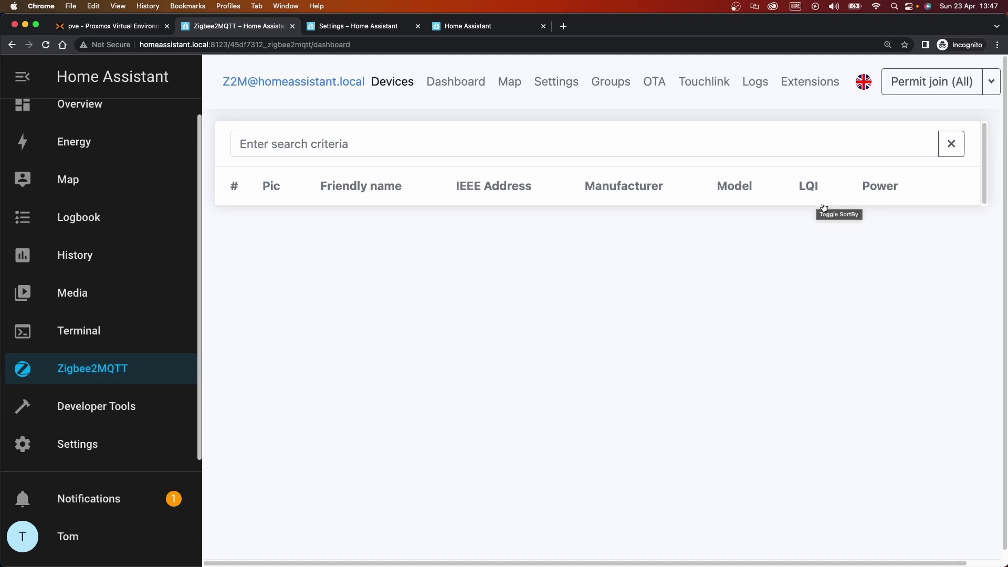
Permit join for all devices, restart Zigbee2MQTT, and shut down the Home Assistant VM
{"action": "left_click", "coordinate": [892, 84]}
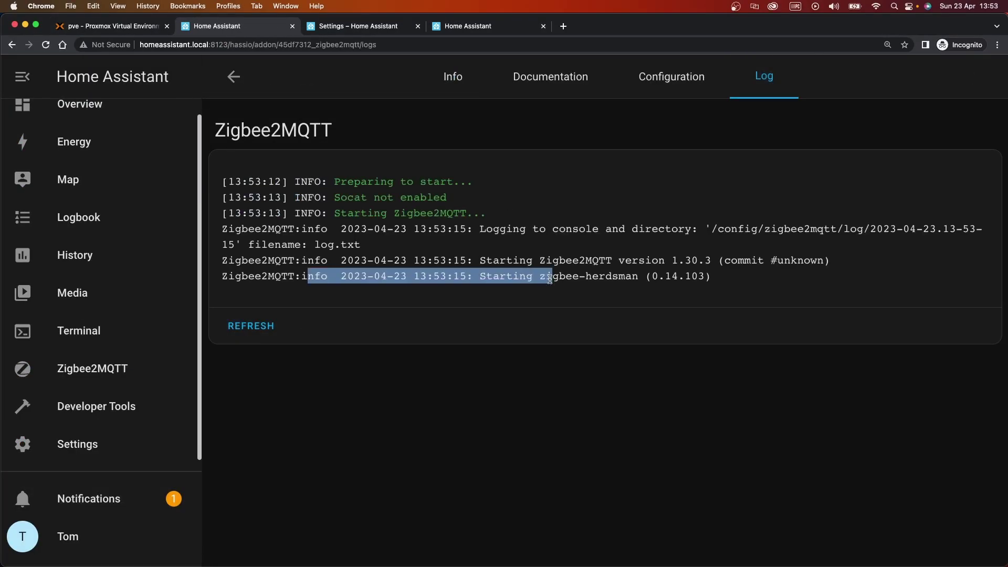
{"action": "left_click", "coordinate": [257, 326]}
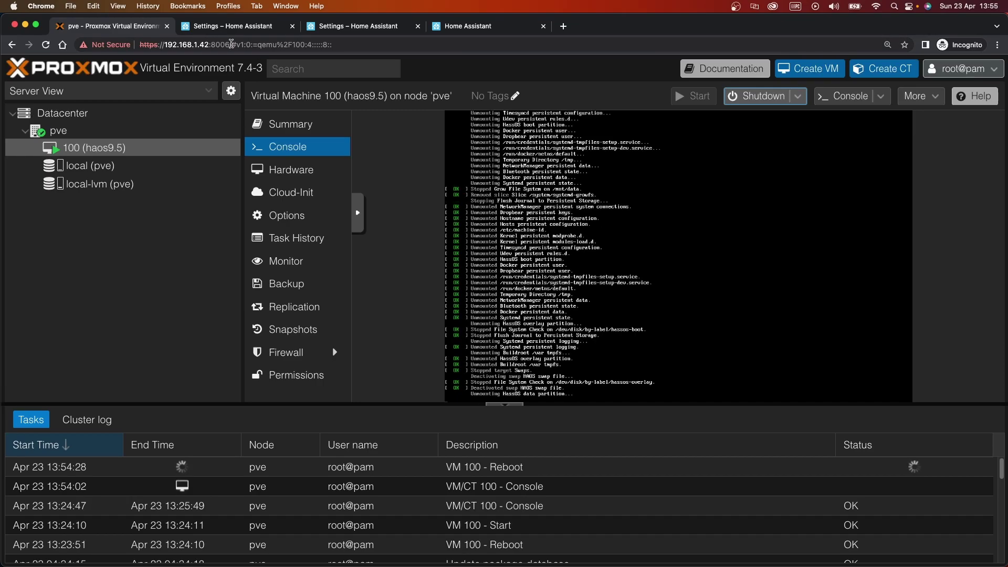
{"action": "left_click", "coordinate": [798, 95]}
{"action": "left_click", "coordinate": [504, 404]}
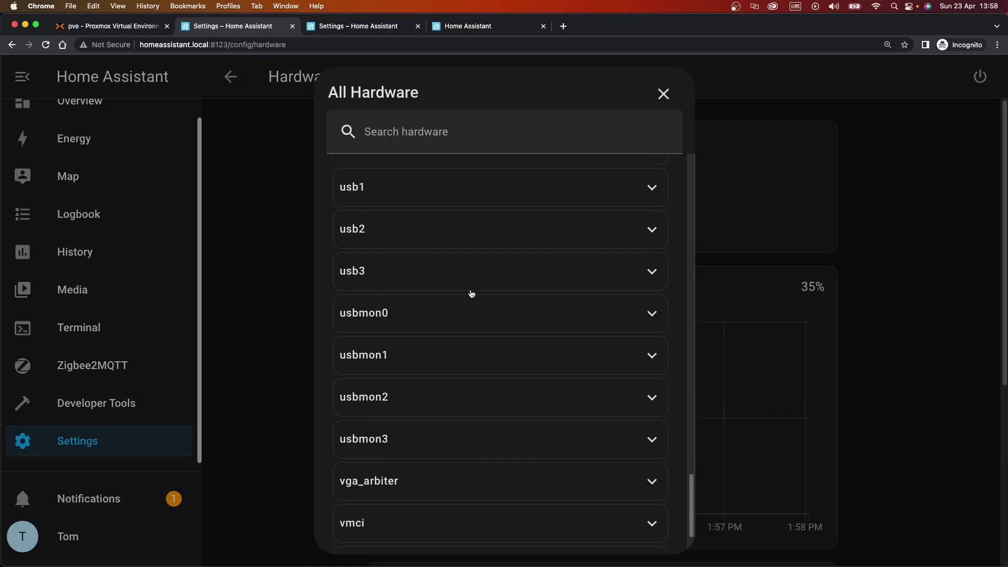
Scroll down through the failing Zigbee2MQTT add-on log in Home Assistant
{"action": "scroll", "coordinate": [472, 294], "scroll_direction": "down", "scroll_amount": 2}
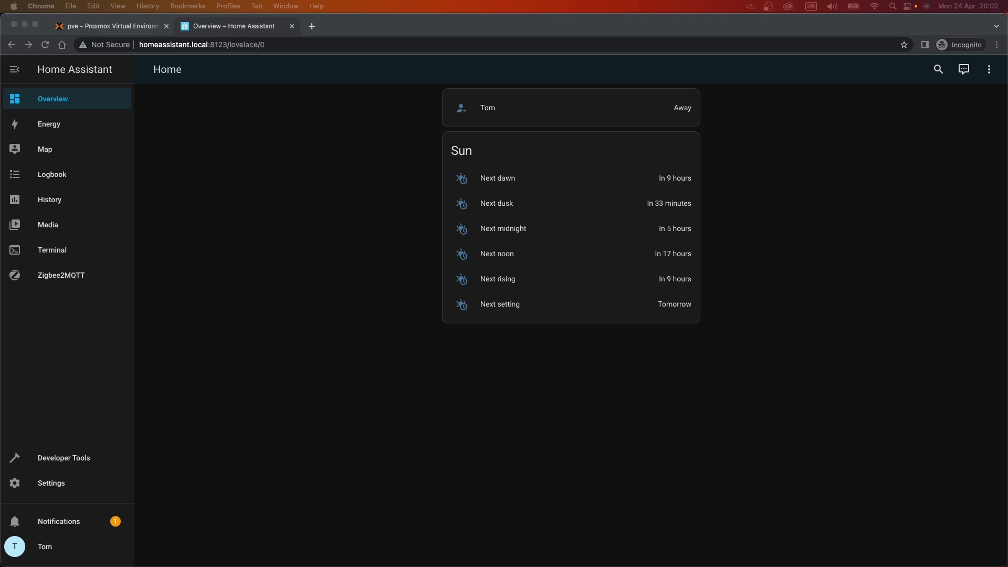
Remove the old USB passthrough device (usb0) from VM 100's hardware in Proxmox
{"action": "left_click", "coordinate": [78, 28]}
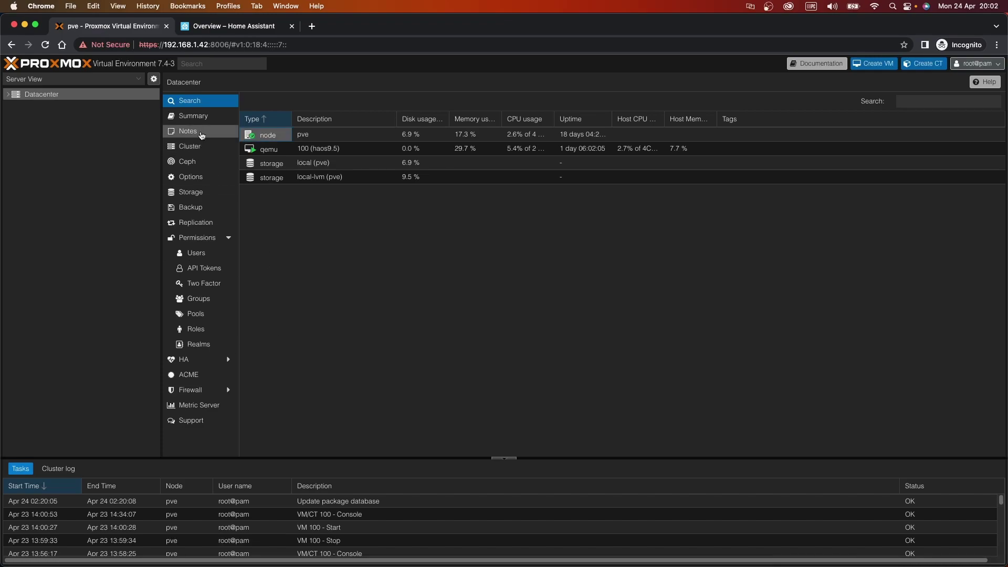
{"action": "left_click", "coordinate": [8, 95]}
{"action": "left_click", "coordinate": [20, 107]}
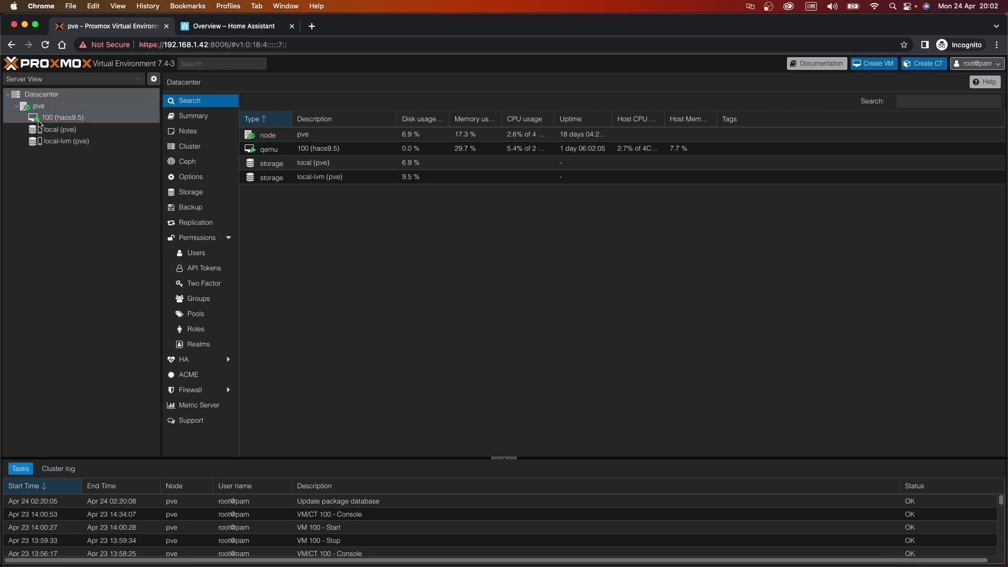
{"action": "left_click", "coordinate": [62, 117]}
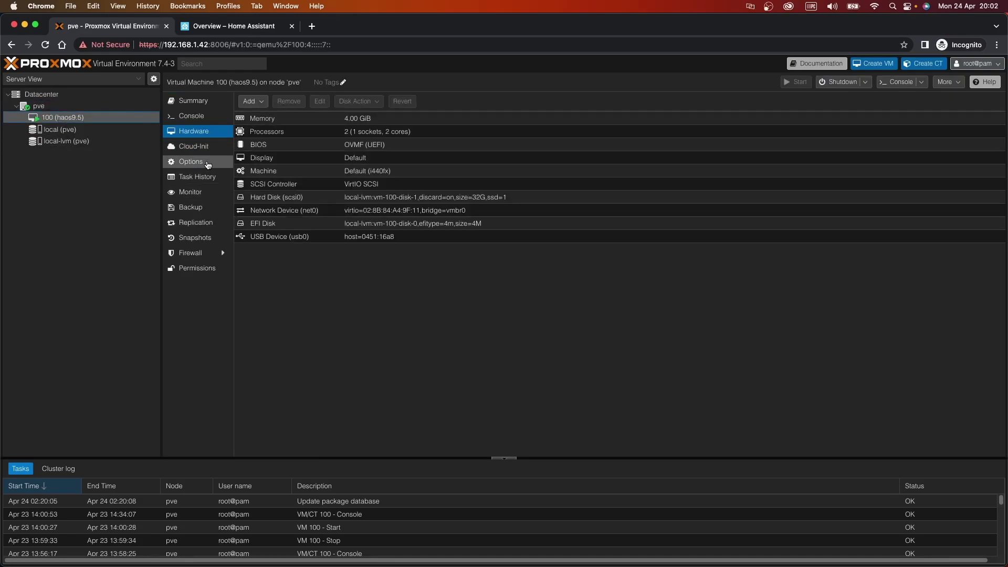
{"action": "left_click", "coordinate": [326, 239]}
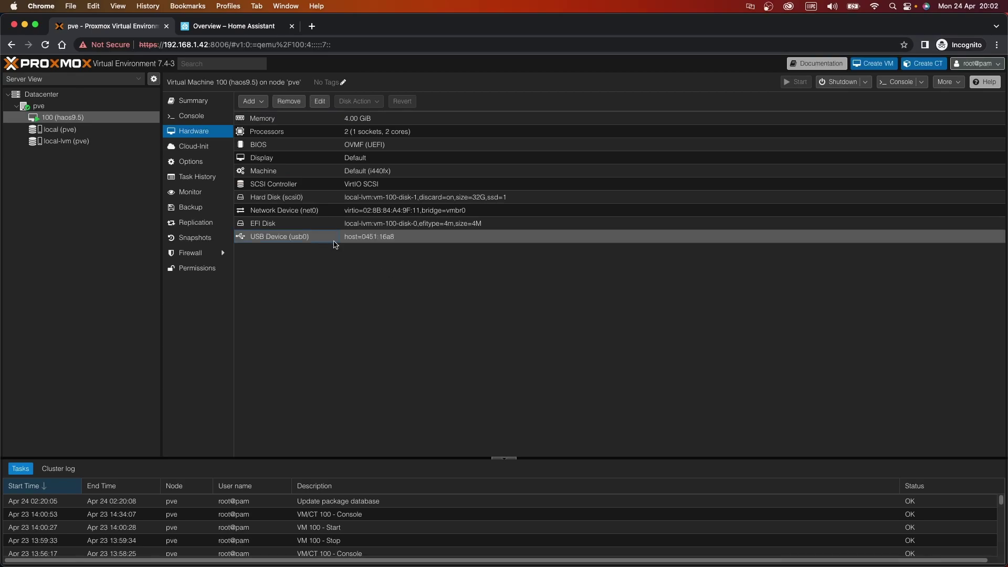
{"action": "left_click", "coordinate": [289, 101]}
{"action": "left_click", "coordinate": [483, 333]}
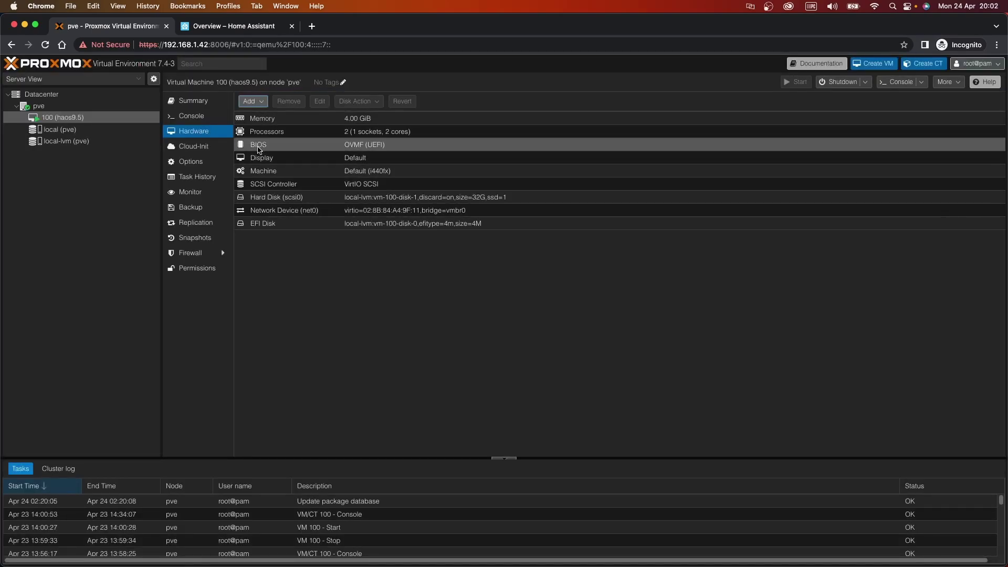
Add the Sonoff Zigbee dongle to VM 100 as a USB device by vendor/device ID 10c4:ea60
{"action": "left_click", "coordinate": [251, 102]}
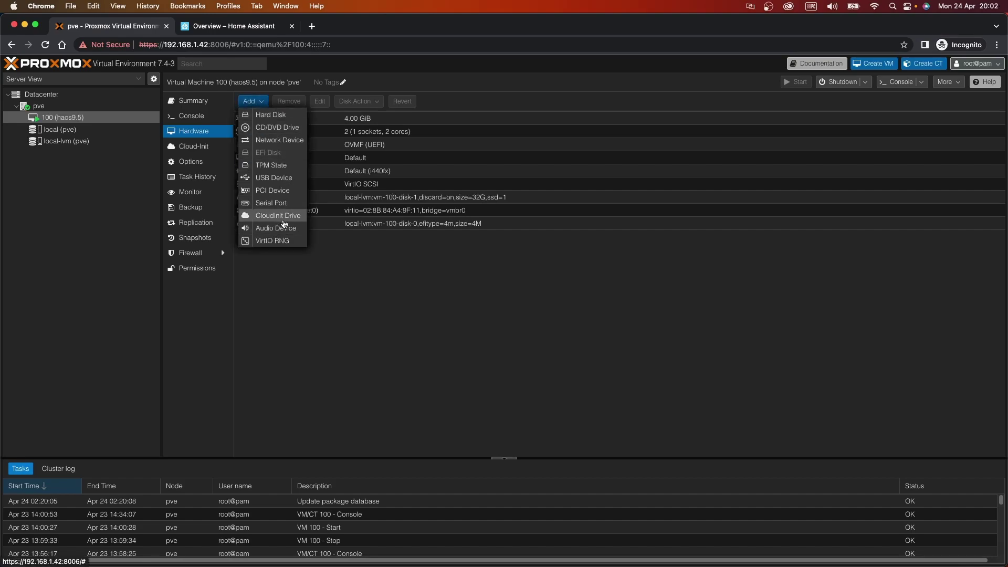
{"action": "left_click", "coordinate": [273, 177]}
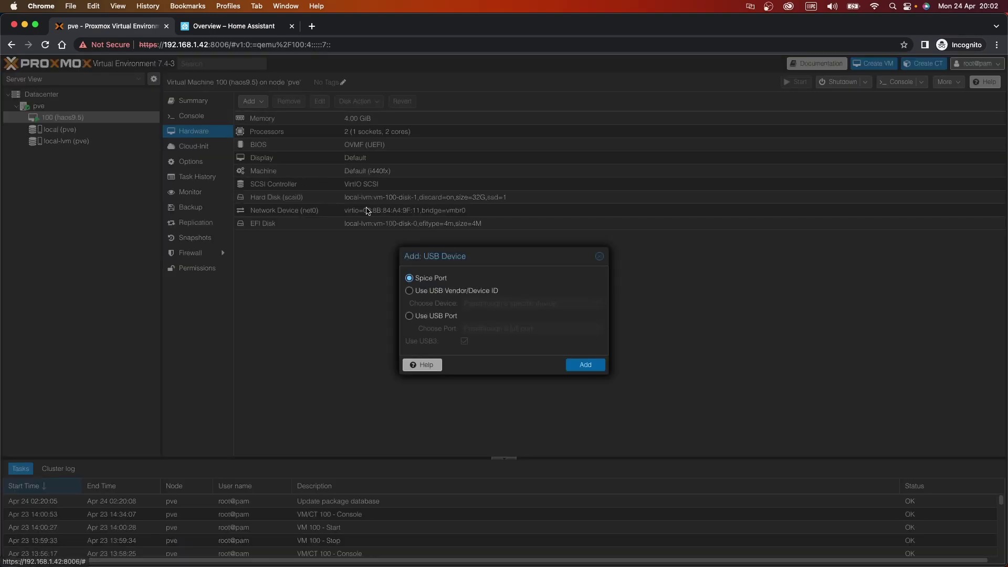
{"action": "left_click", "coordinate": [441, 291]}
{"action": "left_click", "coordinate": [596, 303]}
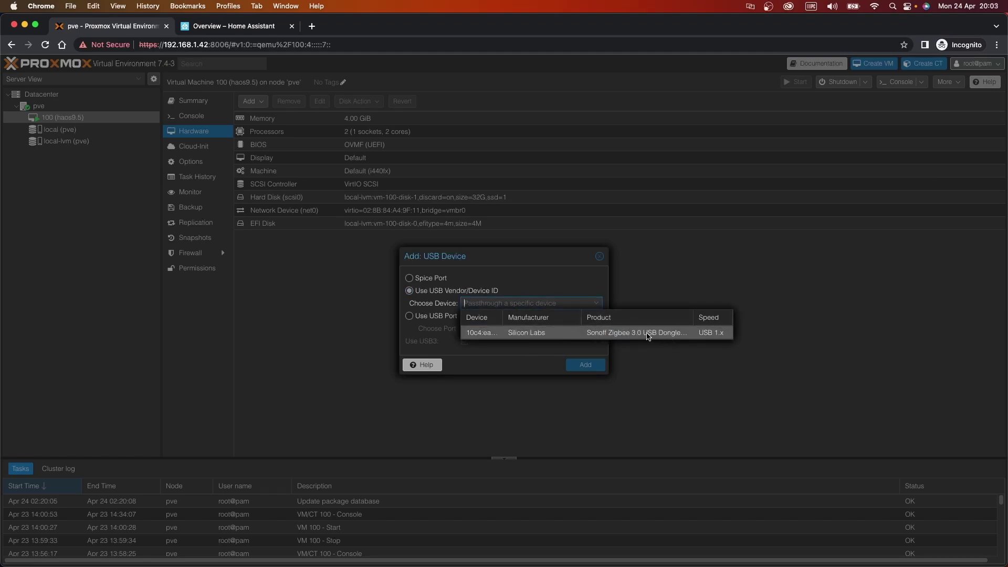
{"action": "left_click", "coordinate": [688, 333]}
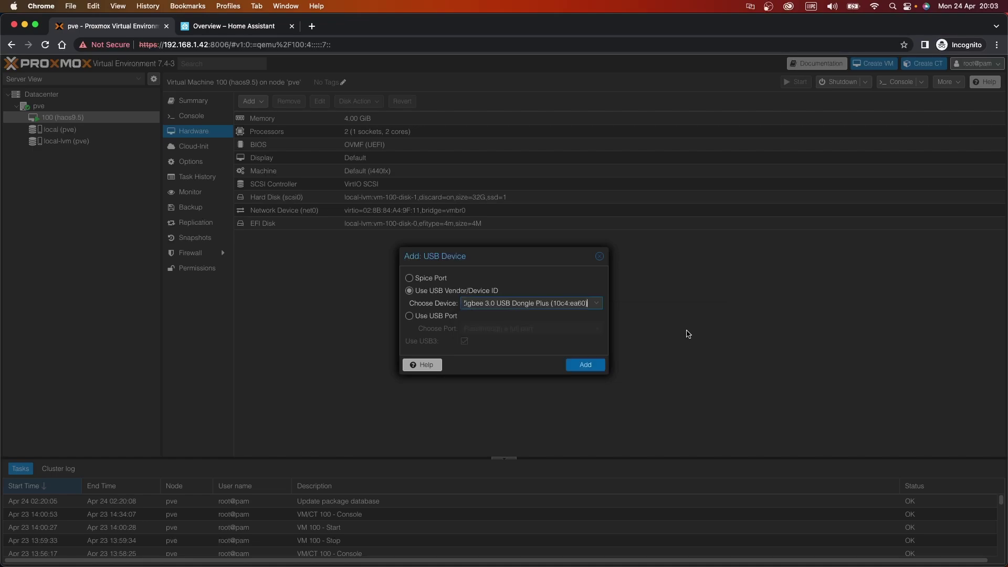
{"action": "left_click", "coordinate": [585, 365]}
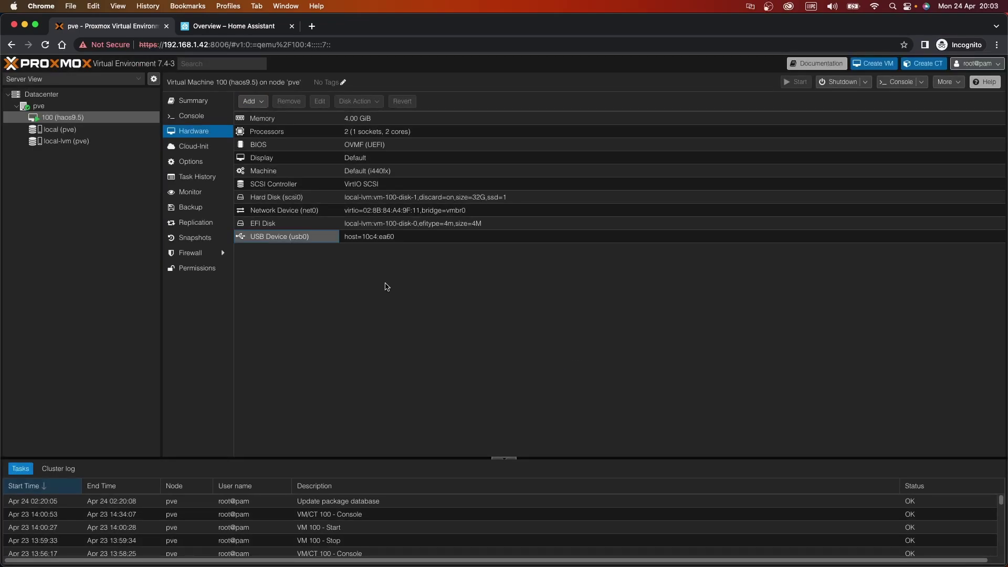
Open Home Assistant's full hardware list under Settings > System > Hardware
{"action": "left_click", "coordinate": [249, 27]}
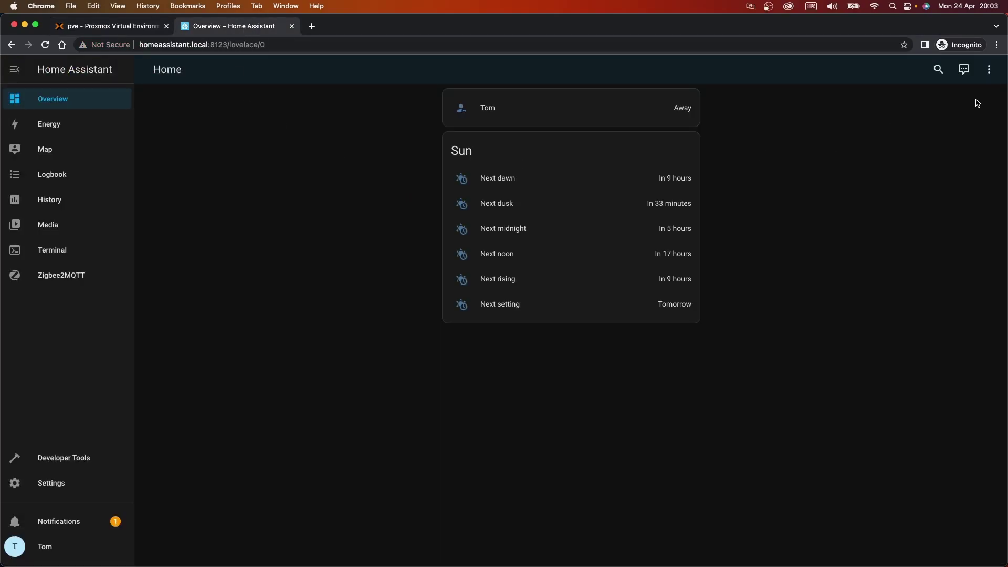
{"action": "left_click", "coordinate": [989, 70]}
{"action": "left_click", "coordinate": [980, 98]}
{"action": "left_click", "coordinate": [54, 483]}
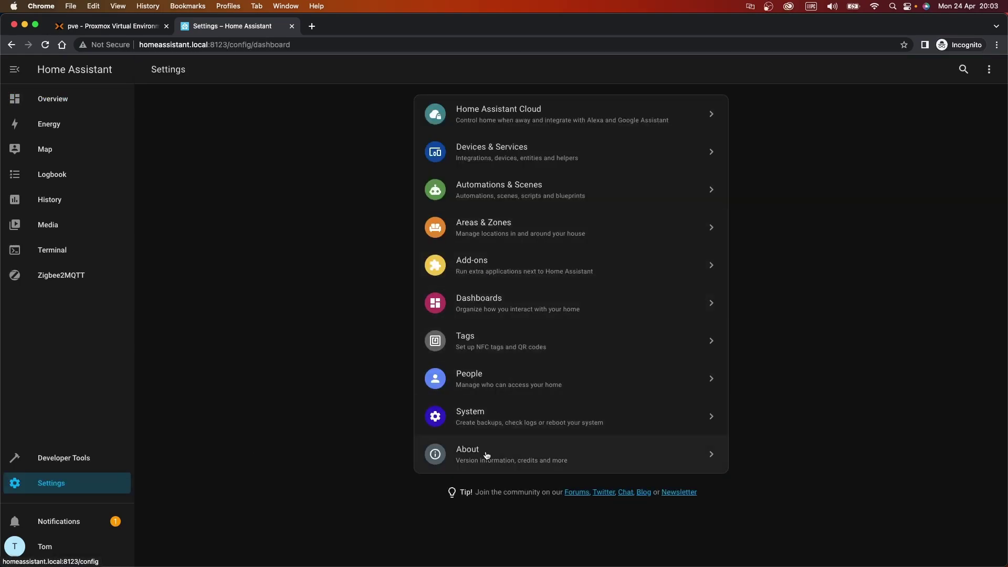
{"action": "left_click", "coordinate": [507, 408]}
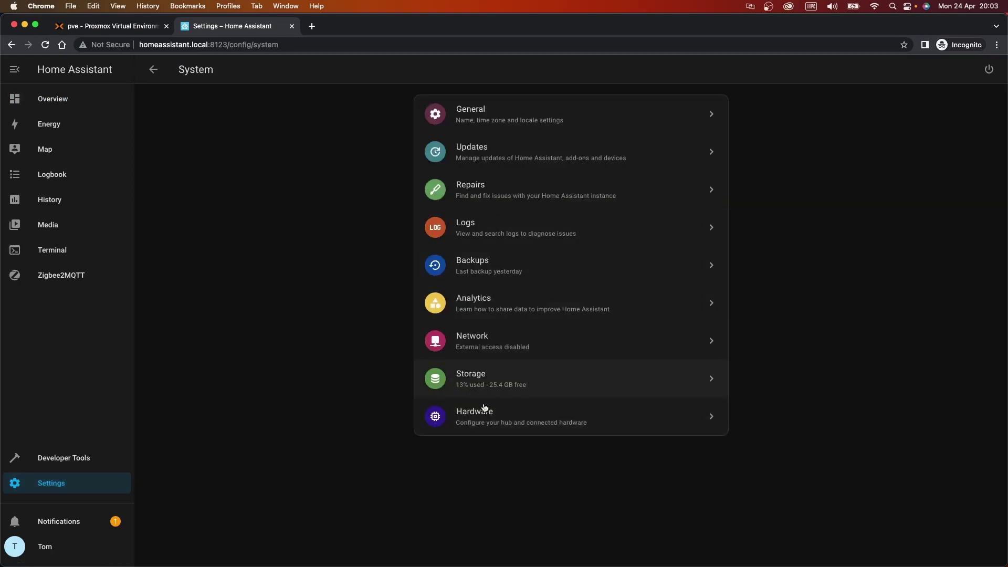
{"action": "left_click", "coordinate": [532, 427]}
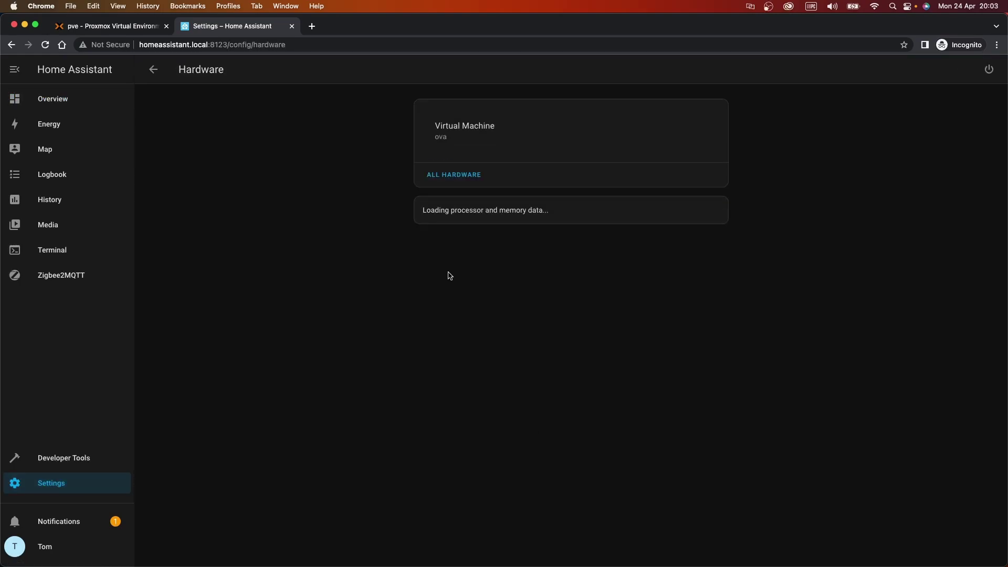
{"action": "left_click", "coordinate": [451, 179]}
{"action": "scroll", "coordinate": [420, 237], "scroll_direction": "down", "scroll_amount": 10}
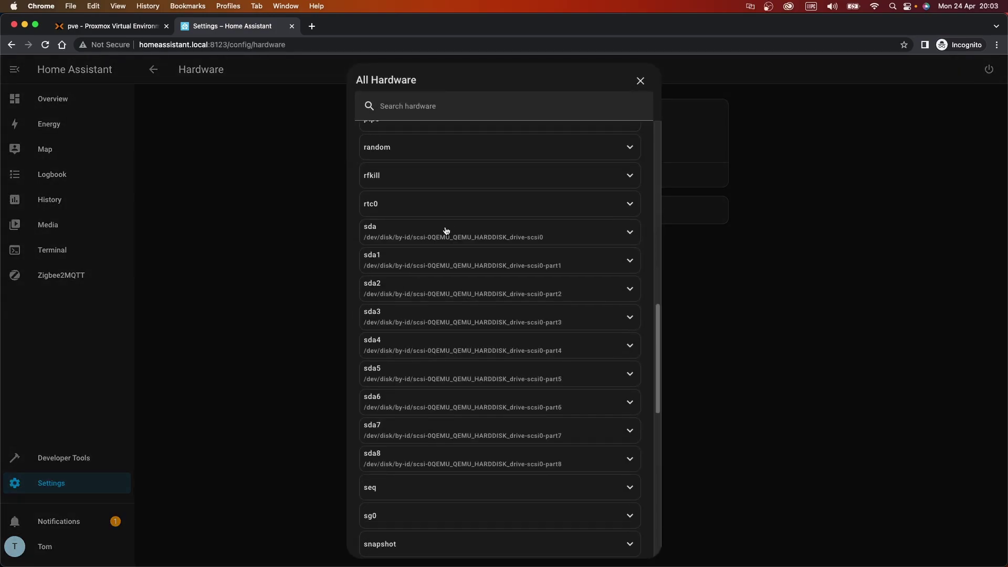
{"action": "scroll", "coordinate": [449, 230], "scroll_direction": "down", "scroll_amount": 5}
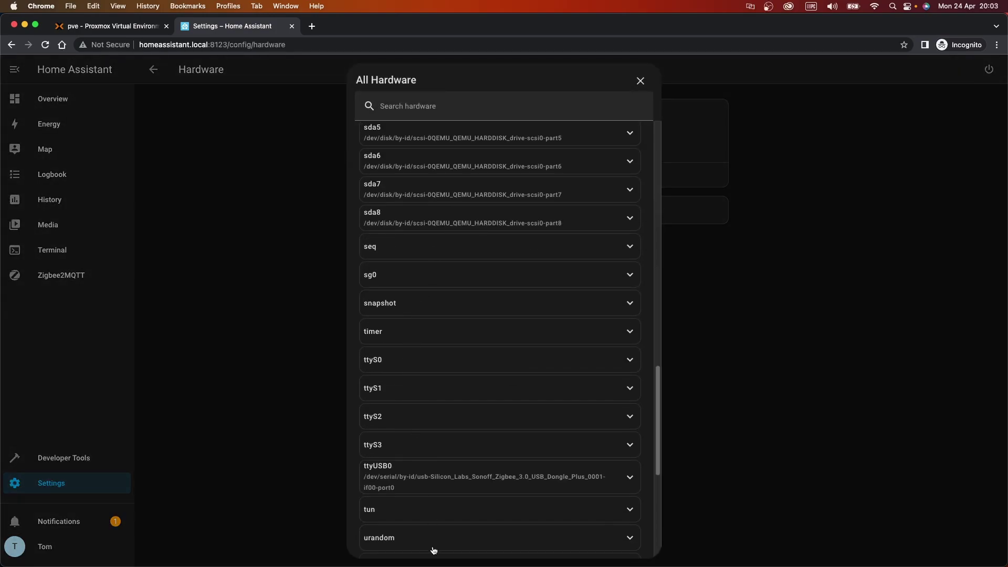
Copy the Sonoff dongle's ttyUSB0 serial ID path from its hardware details
{"action": "left_click", "coordinate": [417, 479]}
{"action": "scroll", "coordinate": [473, 482], "scroll_direction": "down", "scroll_amount": 2}
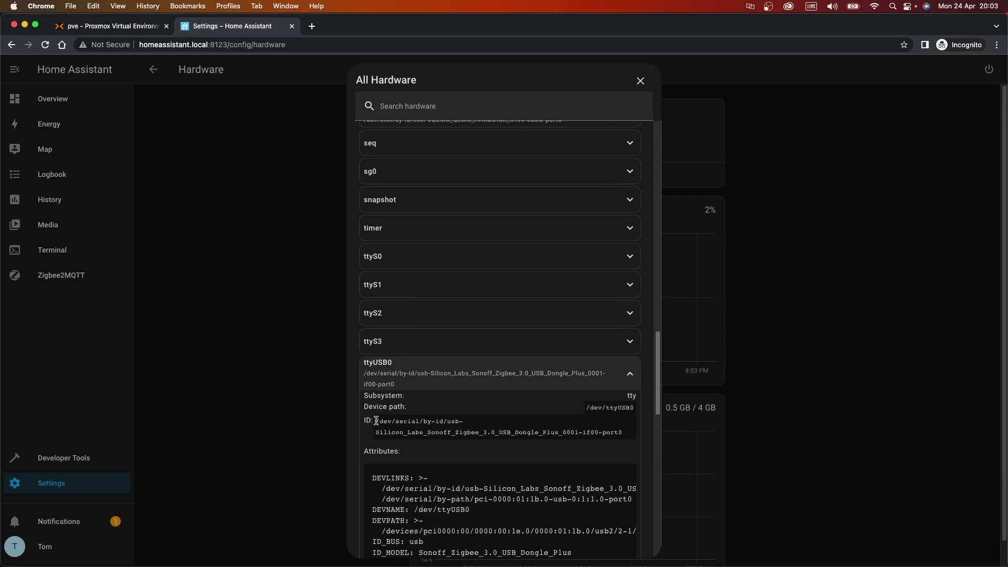
{"action": "left_click_drag", "start_coordinate": [377, 420], "coordinate": [635, 442]}
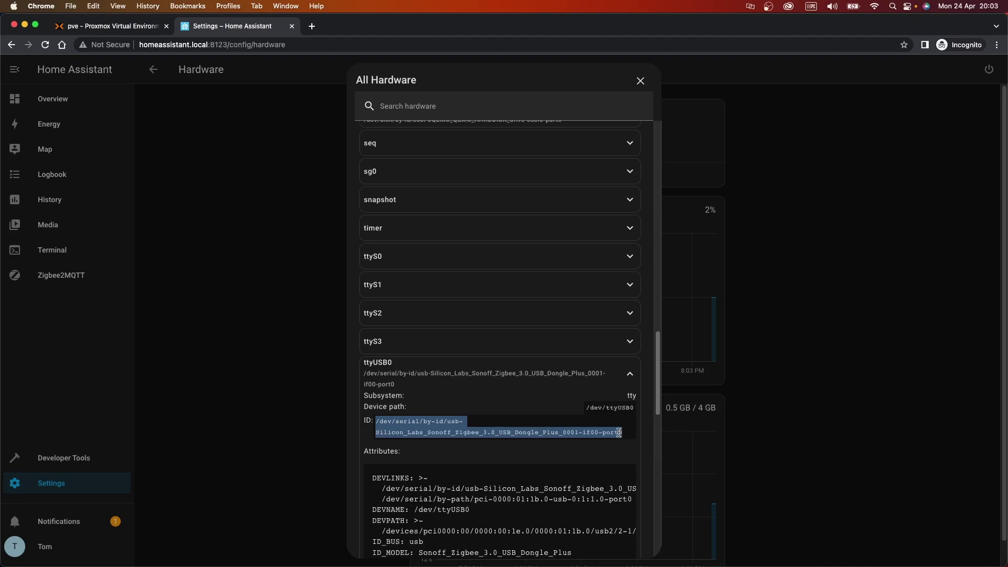
{"action": "key", "text": "super+c"}
{"action": "left_click", "coordinate": [641, 80]}
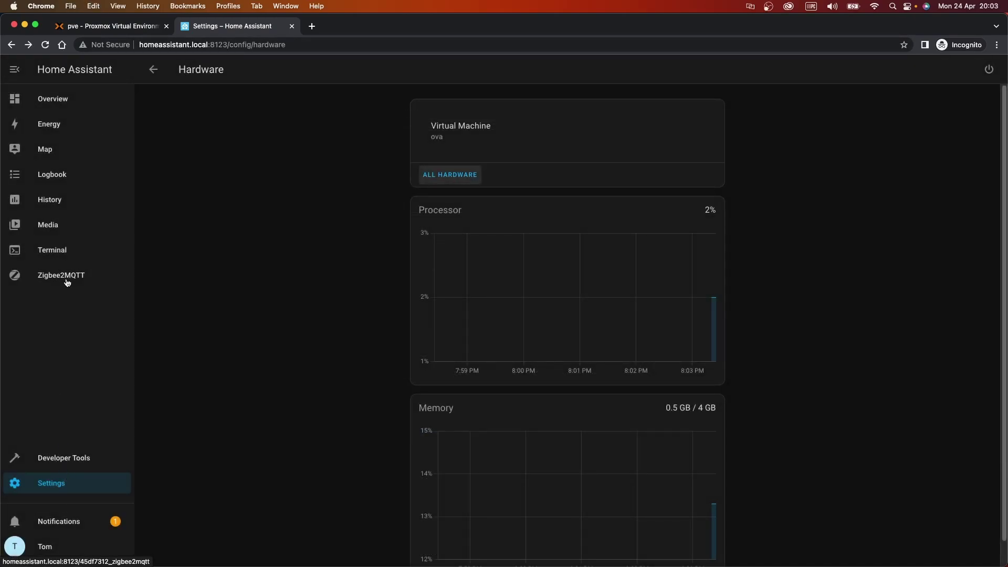
Replace Zigbee2MQTT's old Texas Instruments serial port with the Sonoff dongle path and save
{"action": "left_click", "coordinate": [68, 487]}
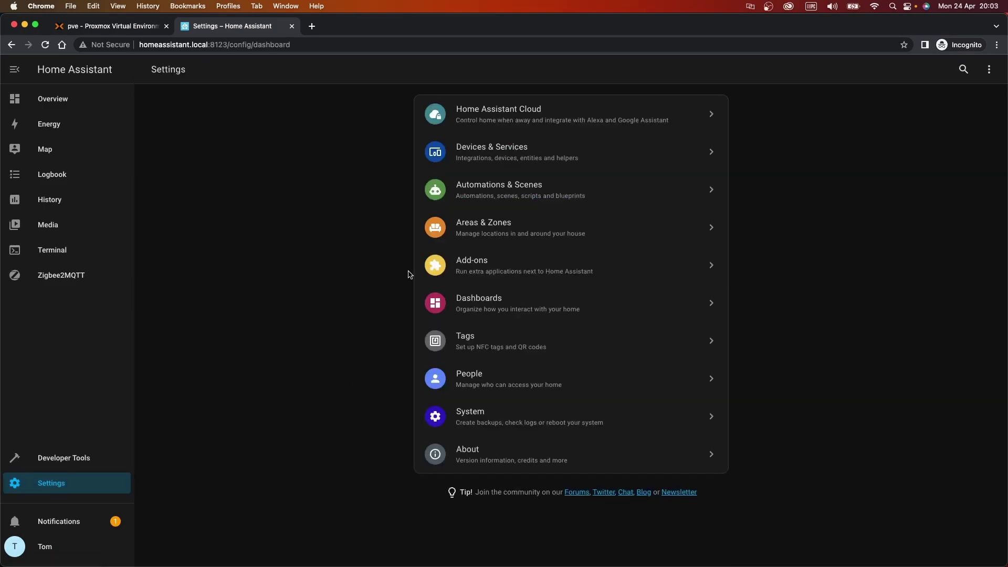
{"action": "left_click", "coordinate": [468, 270]}
{"action": "left_click", "coordinate": [632, 114]}
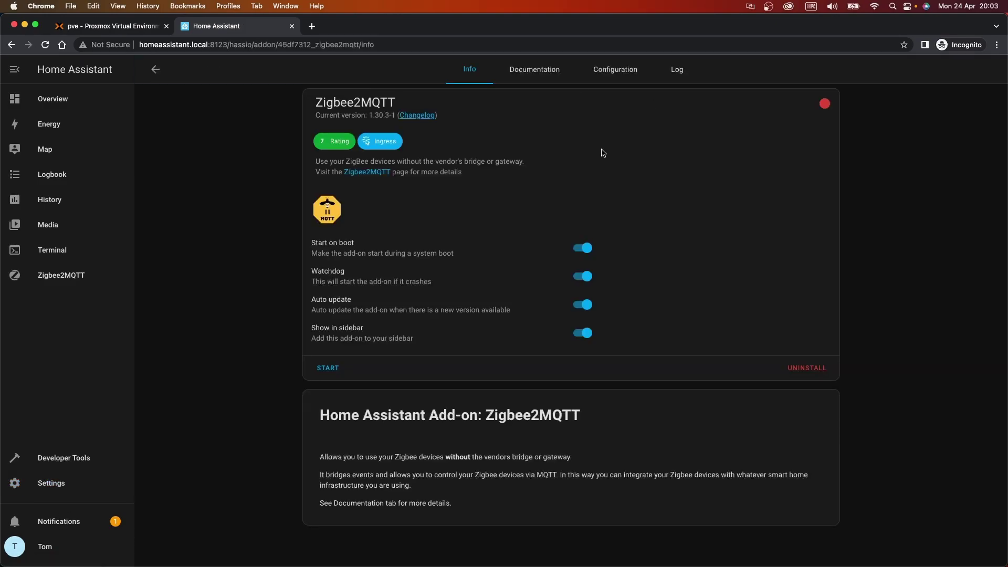
{"action": "left_click", "coordinate": [630, 74]}
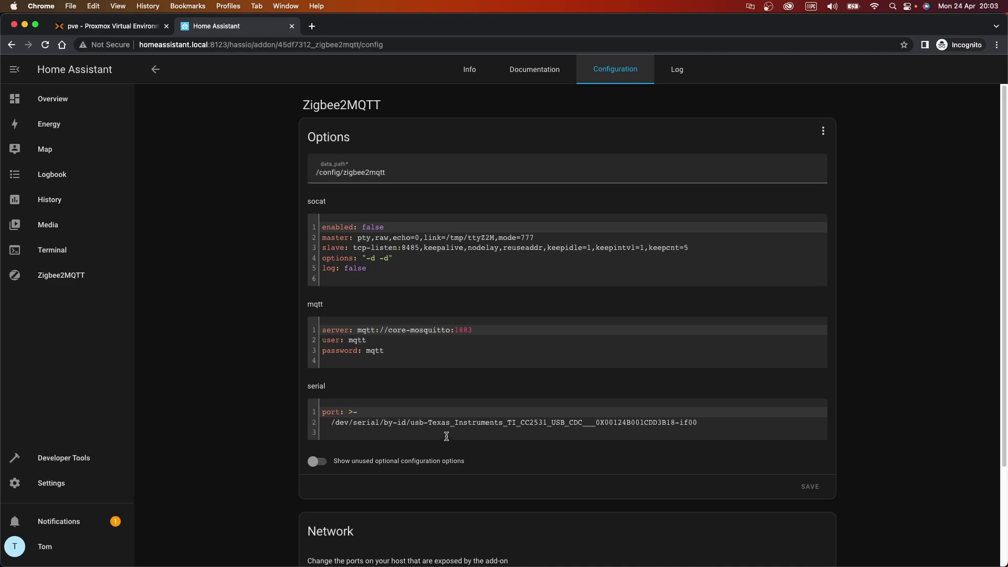
{"action": "left_click", "coordinate": [336, 423]}
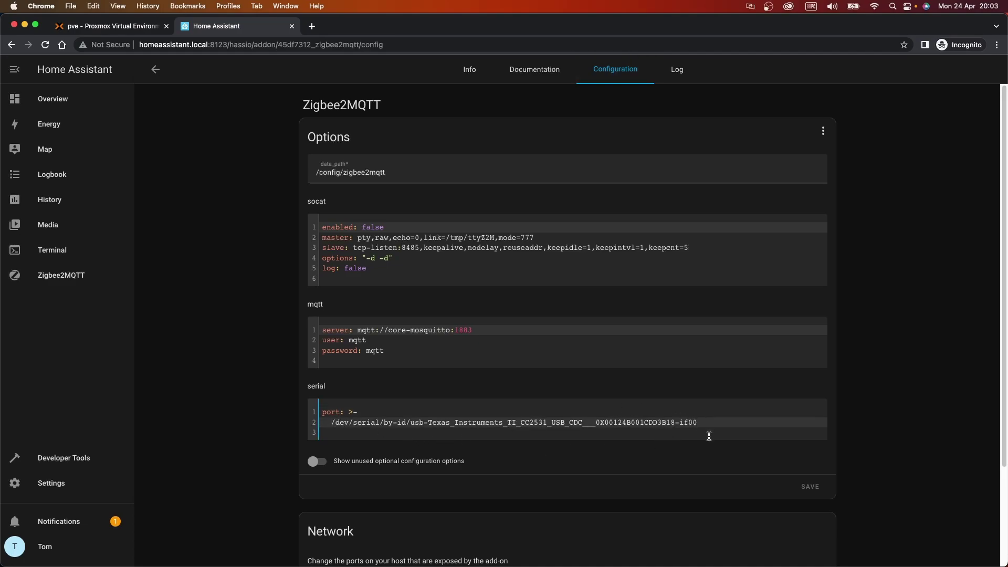
{"action": "left_click", "coordinate": [696, 423], "text": "shift"}
{"action": "key", "text": "super+v"}
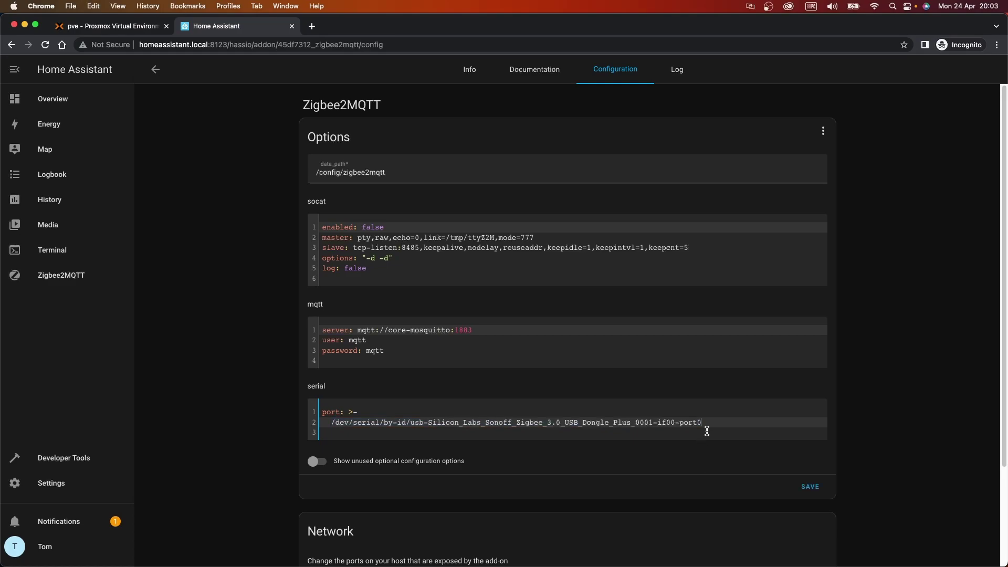
{"action": "left_click", "coordinate": [803, 496]}
Start the Zigbee2MQTT add-on and view its startup log
{"action": "left_click", "coordinate": [488, 77]}
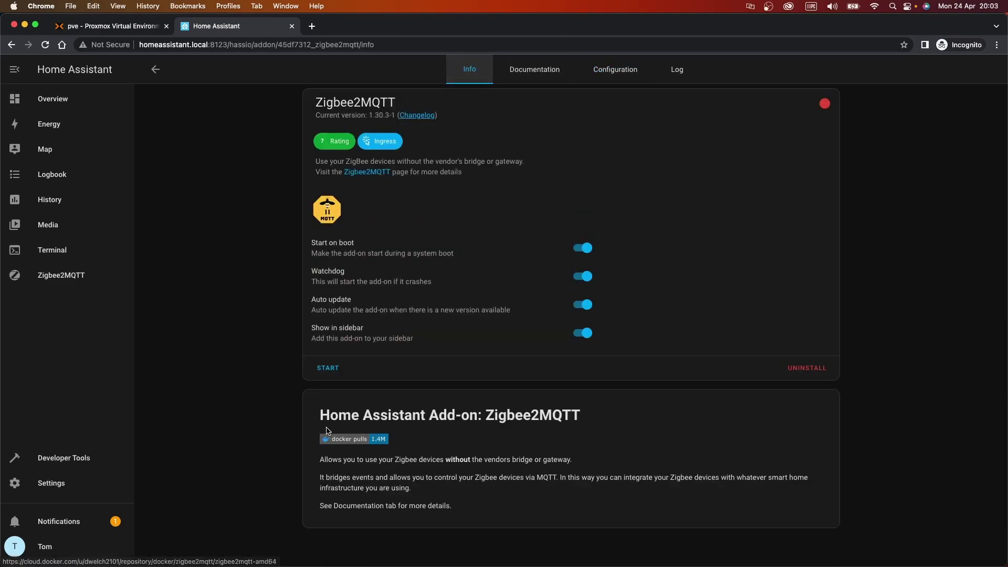
{"action": "left_click", "coordinate": [329, 368]}
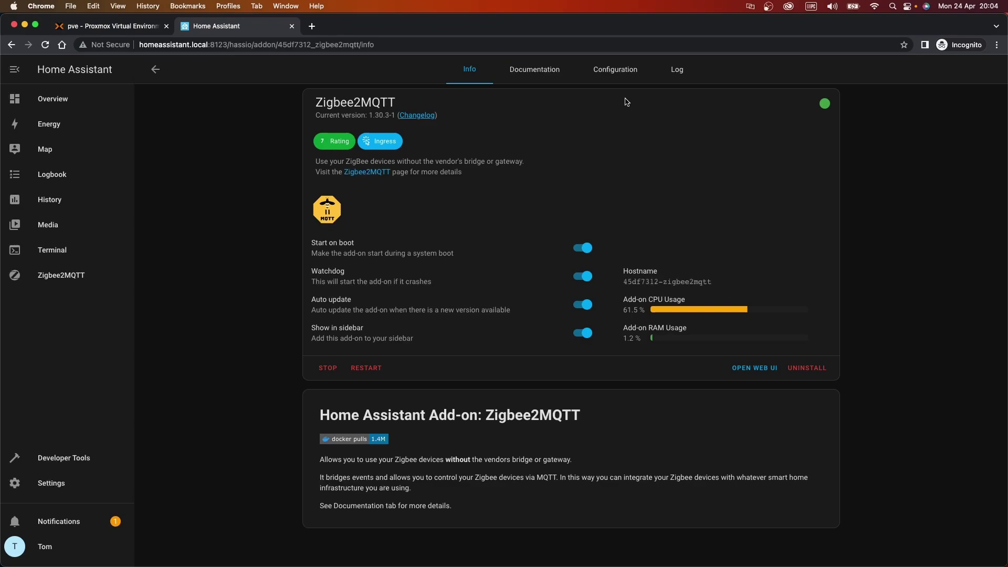
{"action": "left_click", "coordinate": [675, 76]}
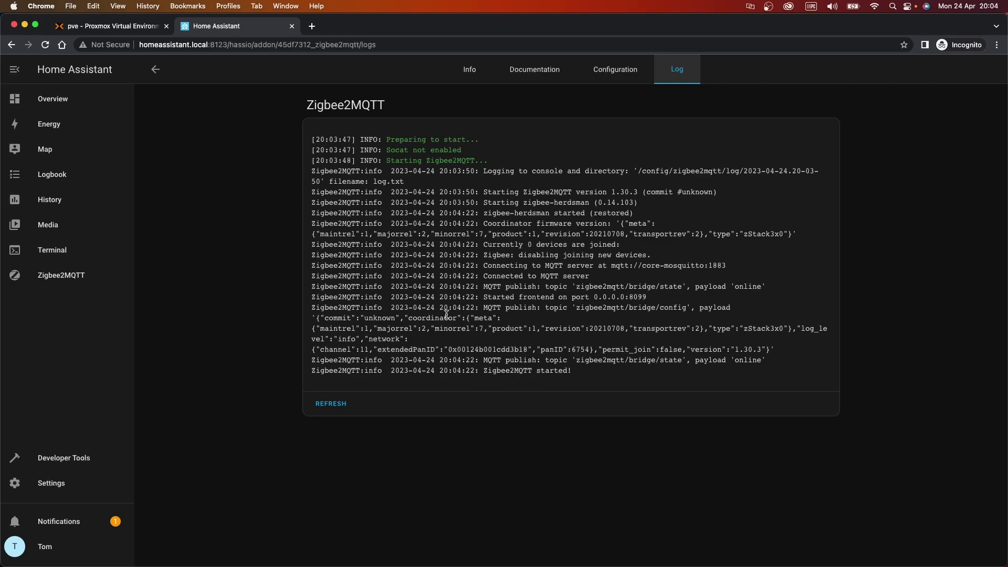
Enable Permit join (All) in Zigbee2MQTT and wait for the Xiaomi WSDCGQ11LM sensor to appear
{"action": "left_click", "coordinate": [52, 275]}
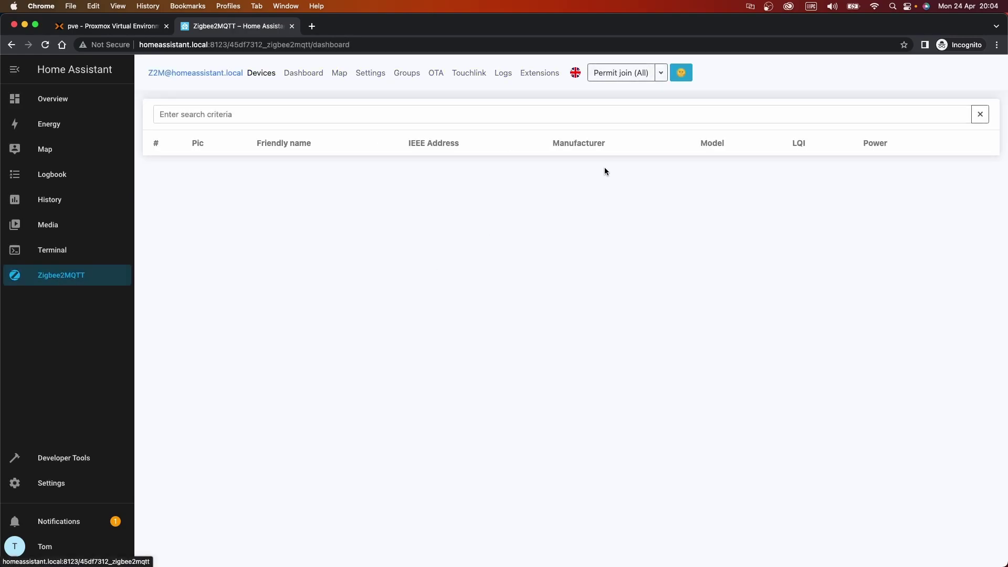
{"action": "left_click", "coordinate": [614, 72]}
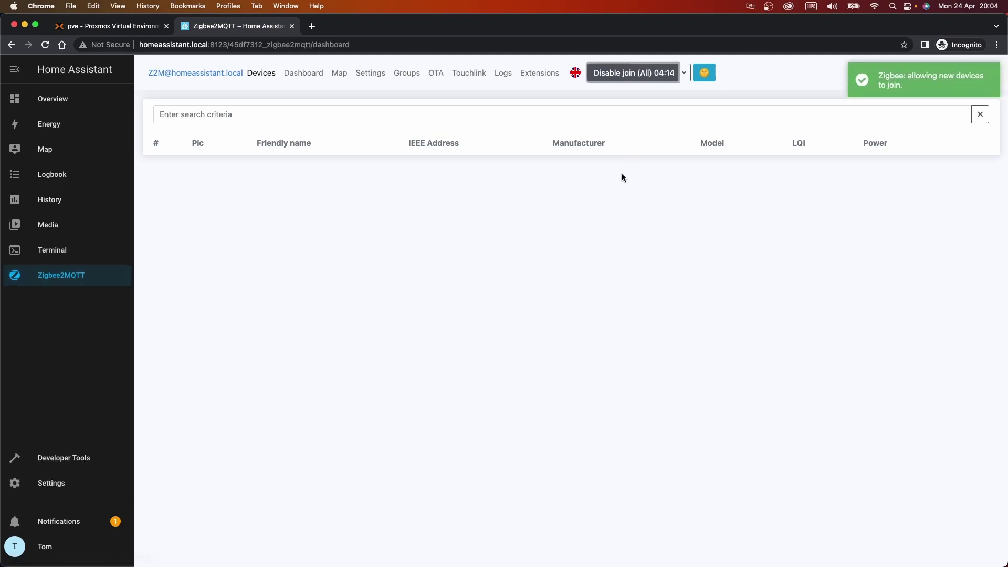
{"action": "left_click", "coordinate": [880, 86]}
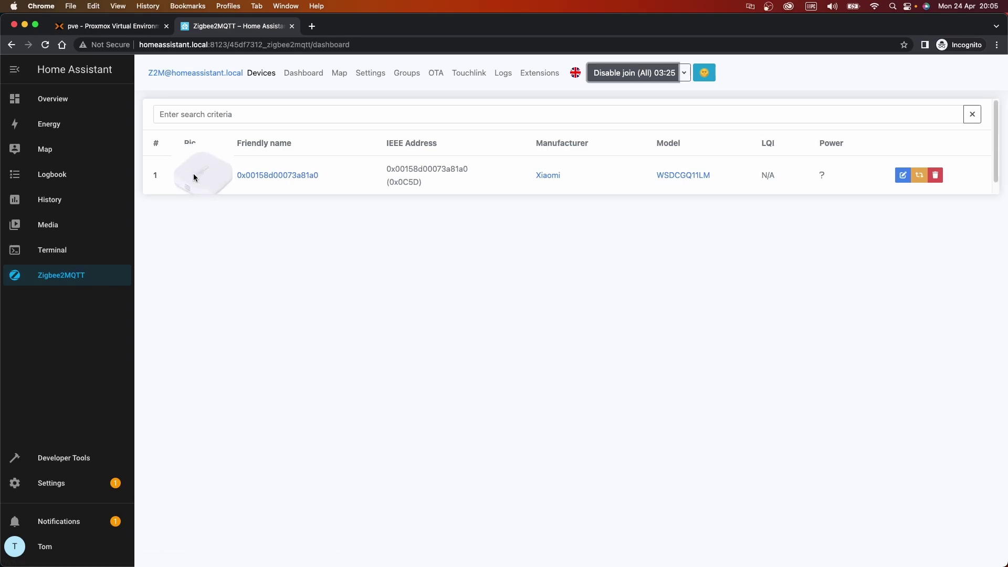
{"action": "mouse_move", "coordinate": [195, 180]}
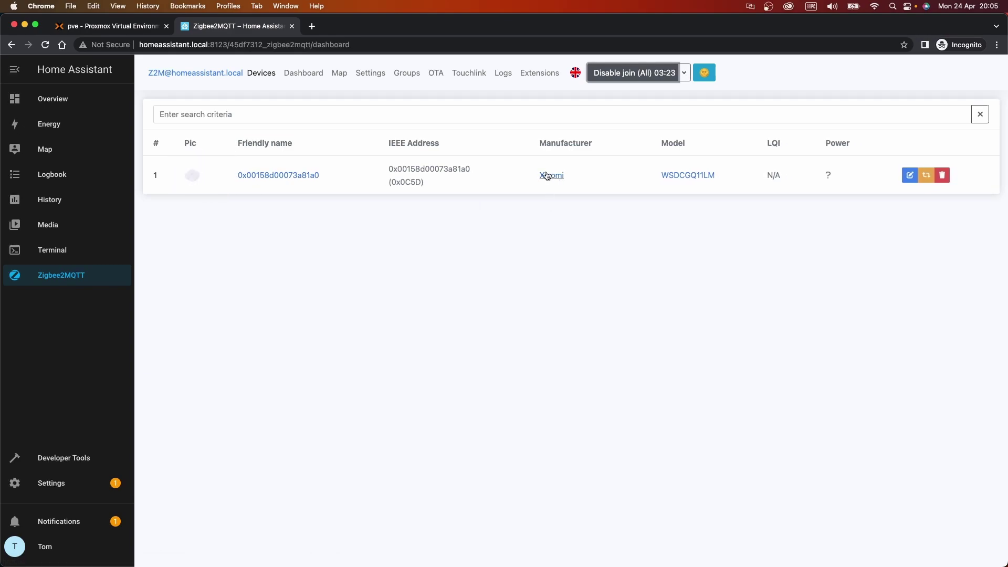
Rename the Xiaomi sensor to 'Bedroom Temp', updating its Home Assistant entity ID
{"action": "left_click", "coordinate": [283, 177]}
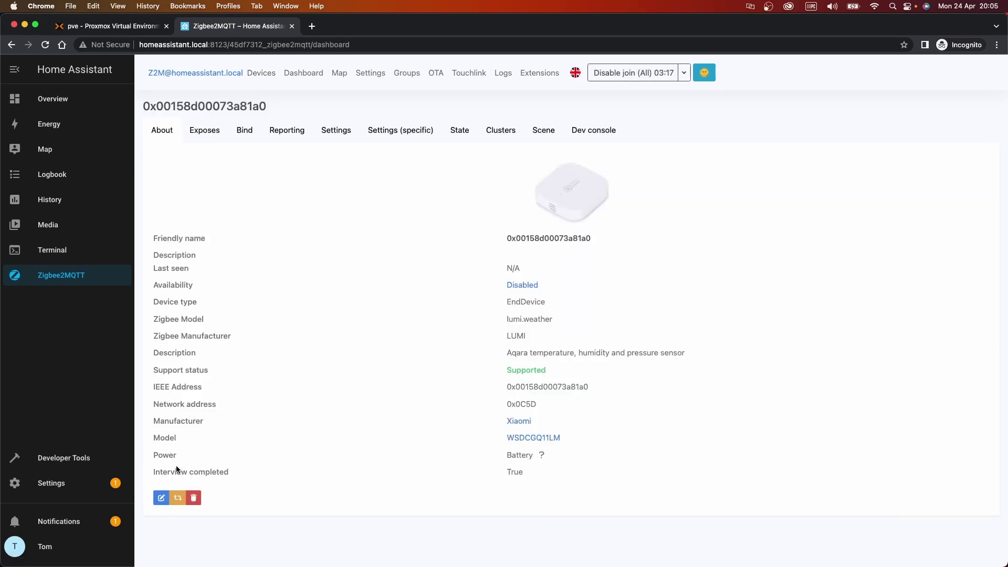
{"action": "left_click", "coordinate": [162, 498]}
{"action": "triple_click", "coordinate": [612, 155]}
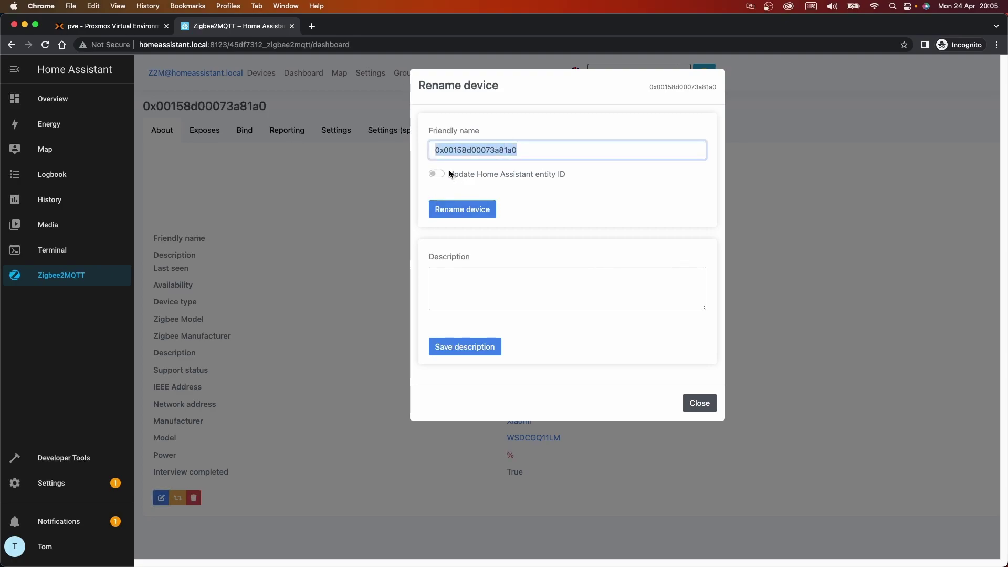
{"action": "type", "text": "Bedroom Temp"}
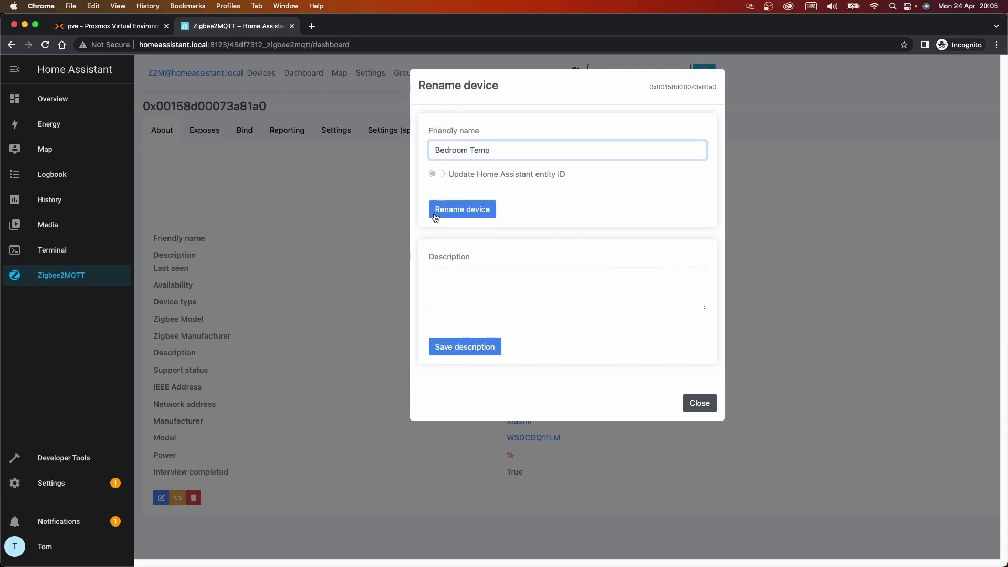
{"action": "left_click", "coordinate": [435, 174]}
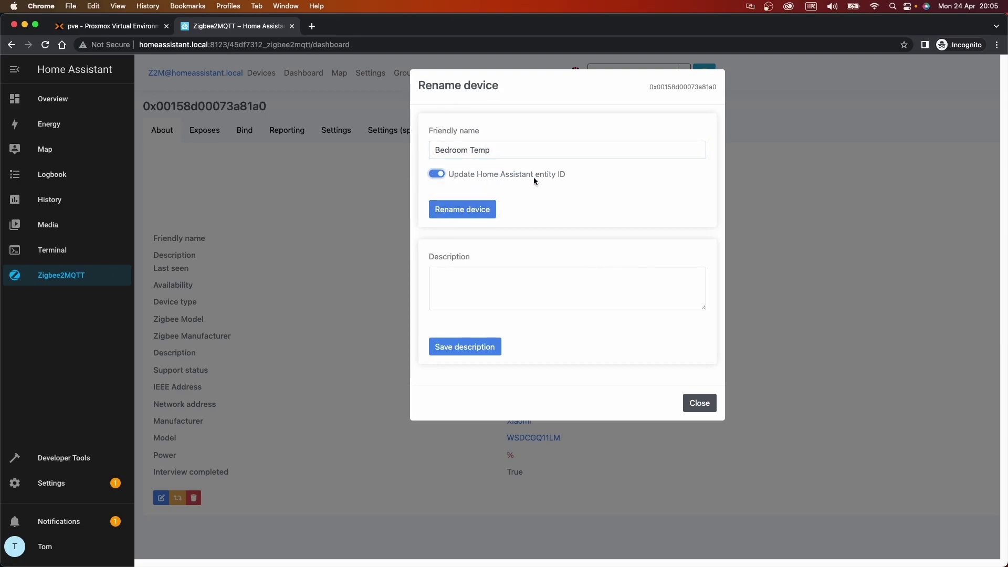
{"action": "left_click", "coordinate": [468, 210]}
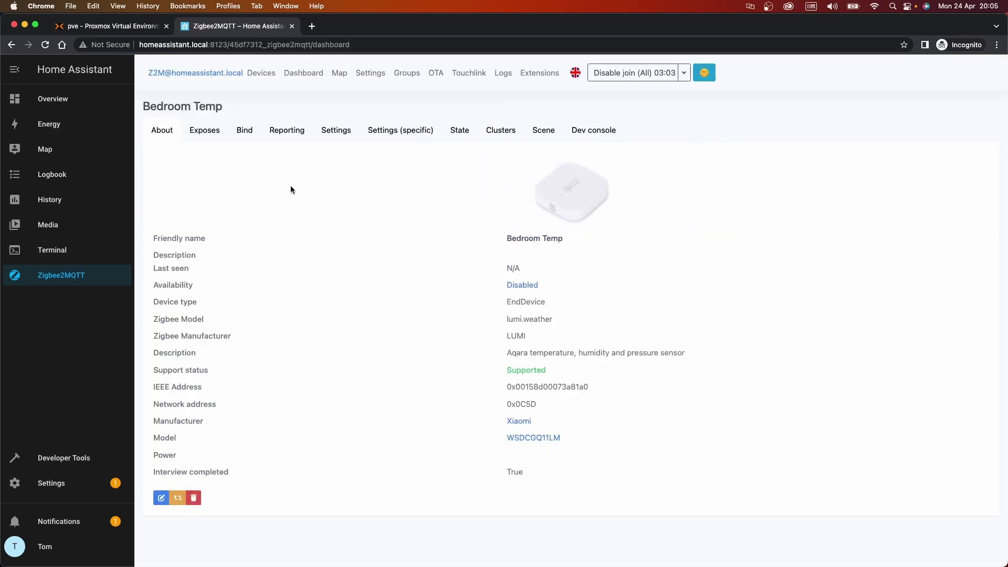
Check Bedroom Temp's reporting settings and state readings, including temperature 22.53
{"action": "left_click", "coordinate": [285, 131]}
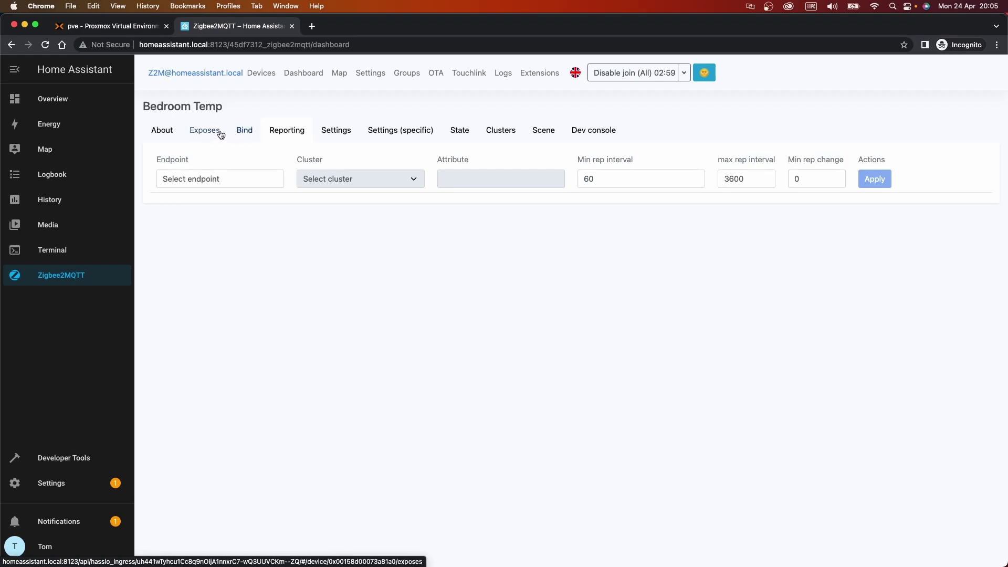
{"action": "left_click", "coordinate": [463, 130]}
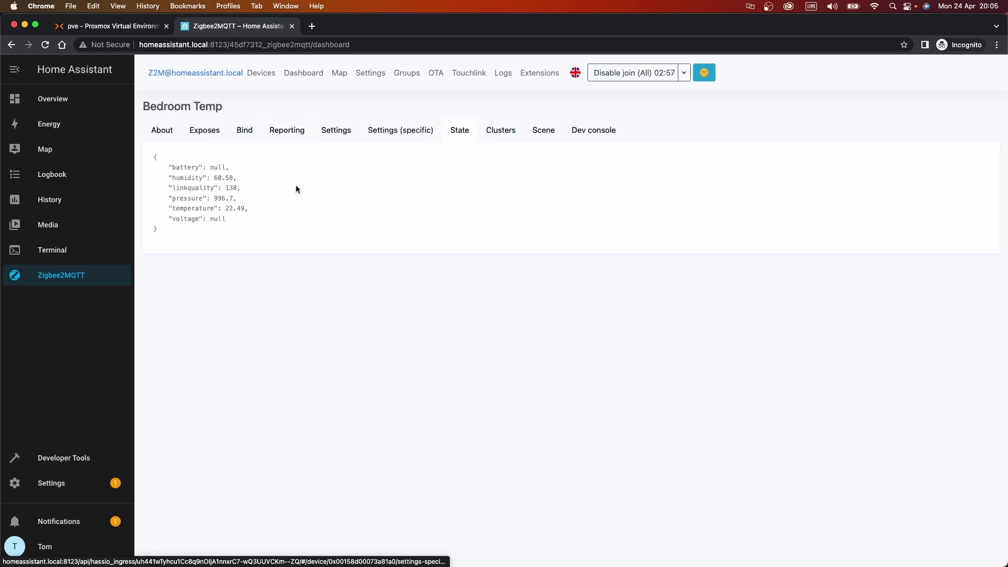
{"action": "left_click_drag", "start_coordinate": [213, 167], "coordinate": [218, 177]}
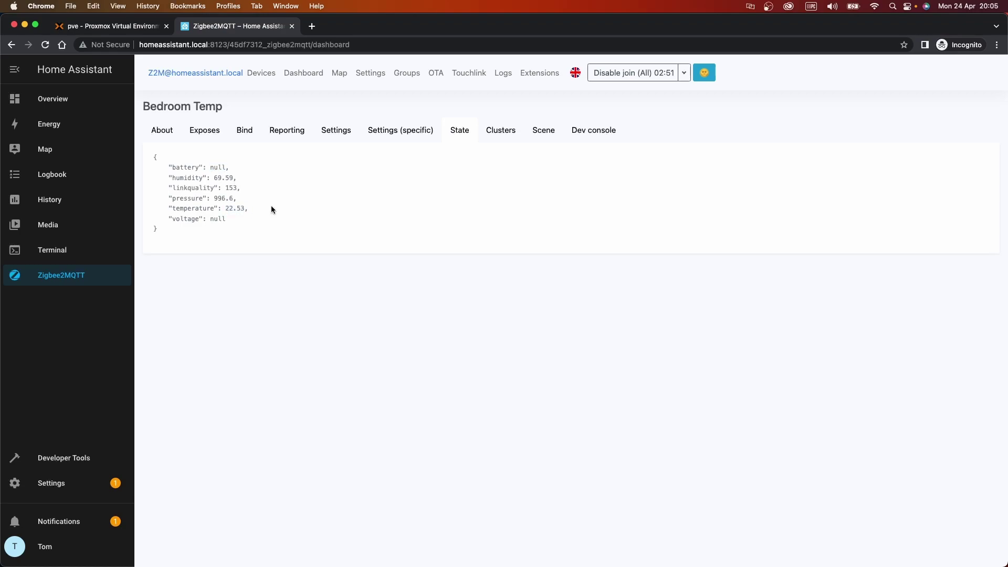
{"action": "double_click", "coordinate": [230, 209]}
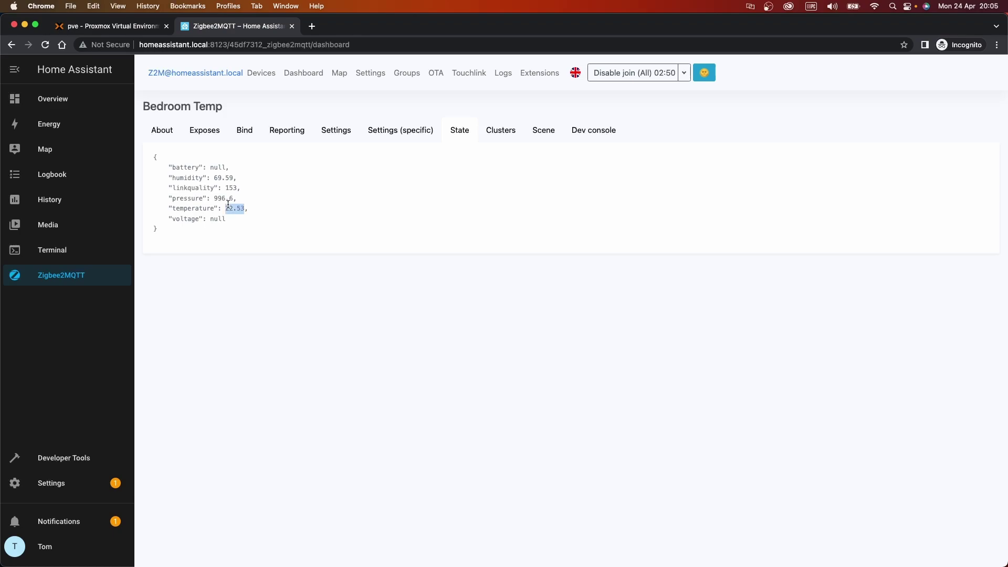
{"action": "left_click", "coordinate": [168, 131]}
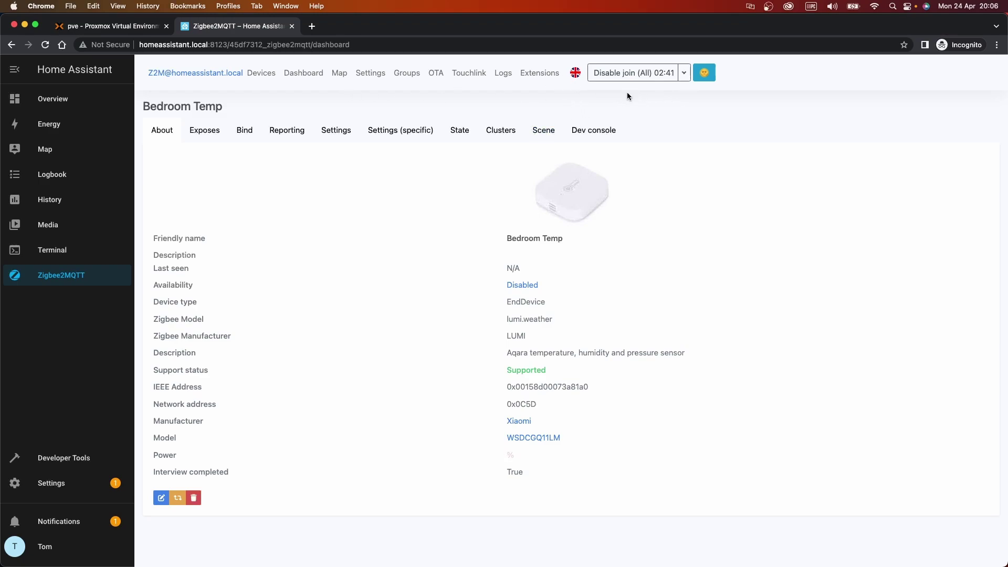
Go back to Zigbee2MQTT's Devices list while the Aqara wireless switch pairs
{"action": "left_click", "coordinate": [265, 75]}
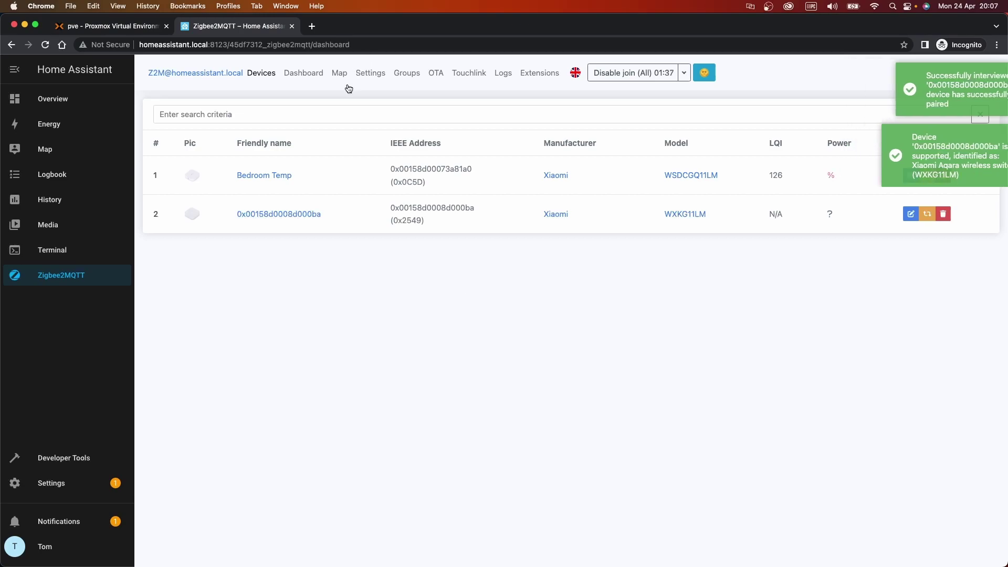
Rename the paired WXKG11LM switch to 'Office Switch', updating its Home Assistant entity ID
{"action": "left_click", "coordinate": [284, 219]}
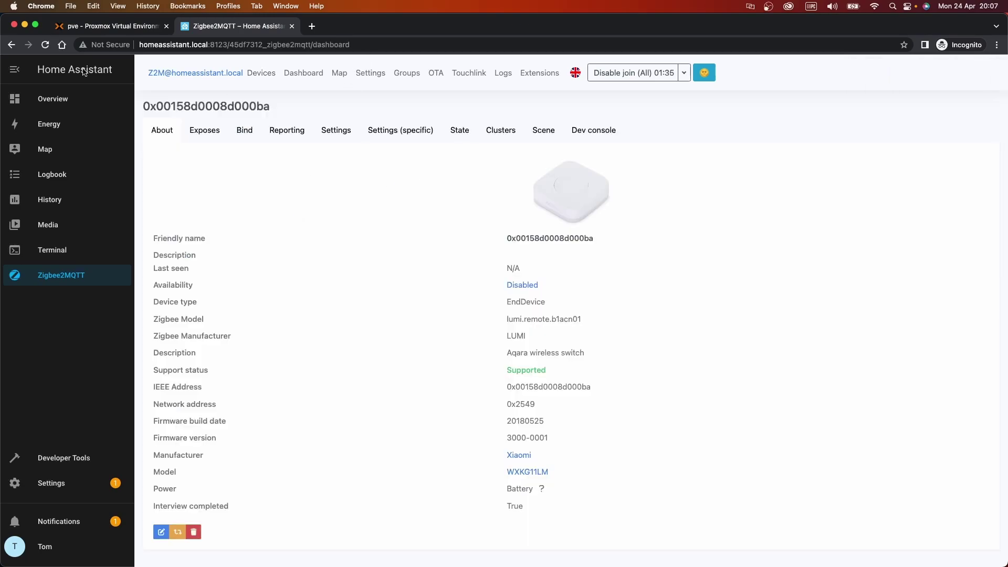
{"action": "left_click", "coordinate": [161, 532]}
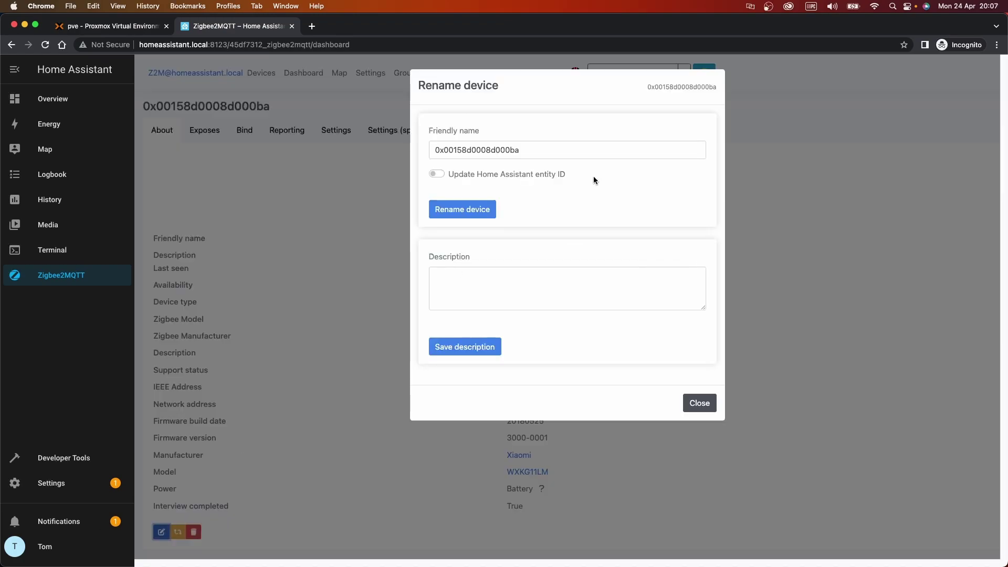
{"action": "left_click_drag", "start_coordinate": [558, 156], "coordinate": [297, 141]}
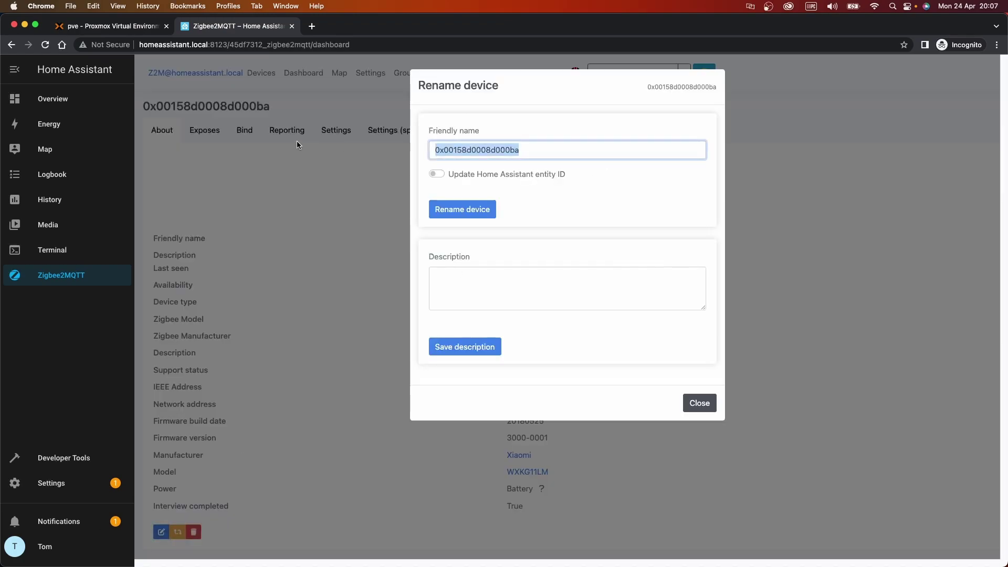
{"action": "type", "text": "Office "}
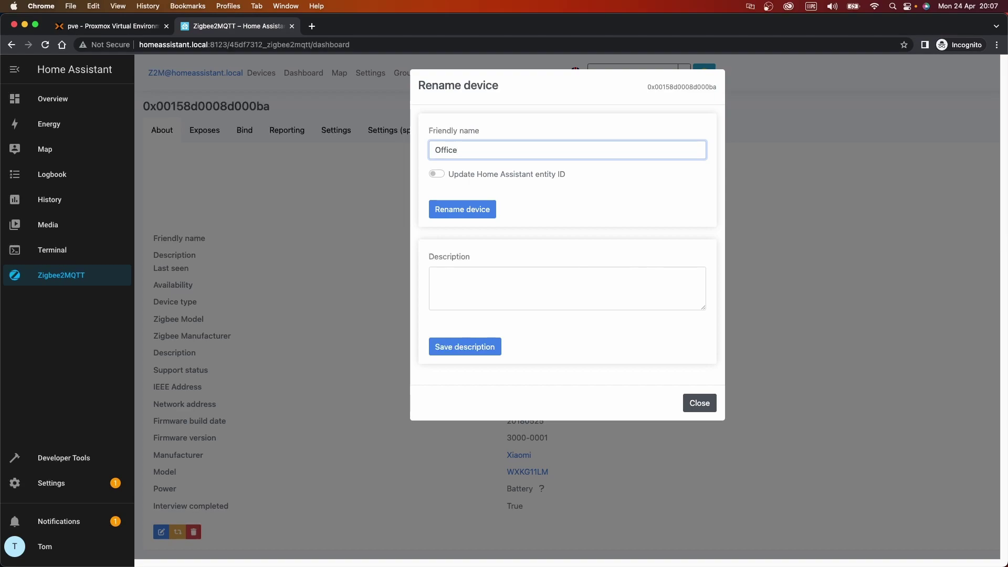
{"action": "type", "text": "Switch"}
{"action": "left_click", "coordinate": [436, 174]}
{"action": "left_click", "coordinate": [462, 209]}
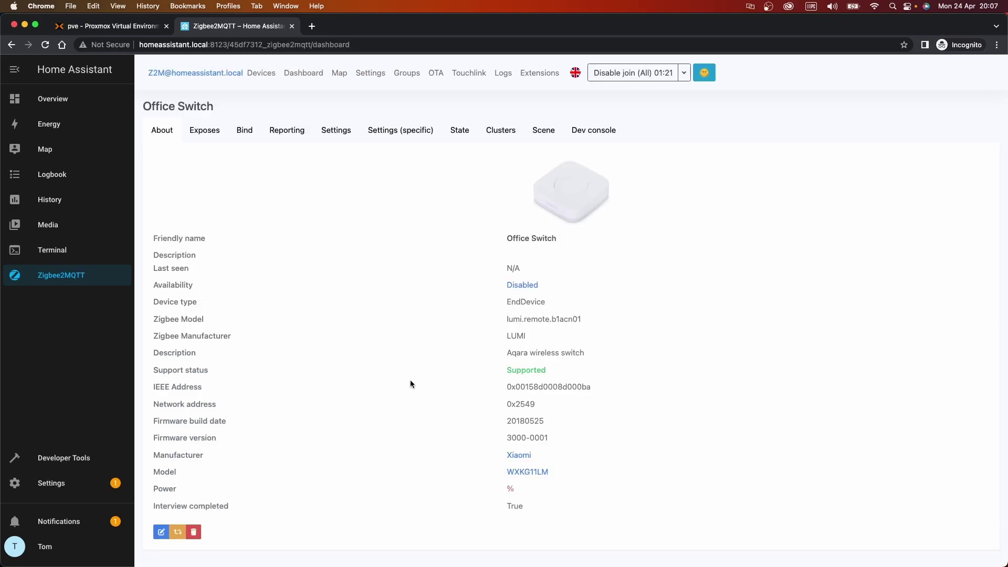